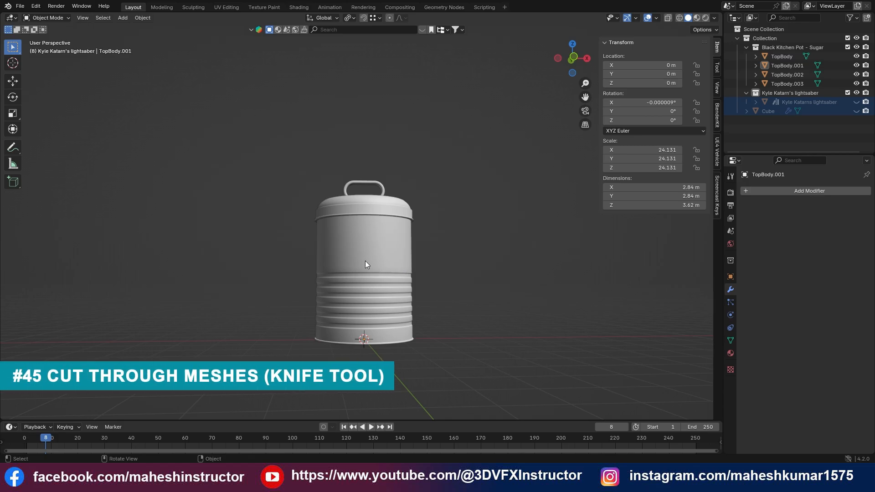
Step: Select the pot's main body mesh and enter Edit Mode on it in front orthographic view
scroll(382, 249, up, 2)
click(394, 250)
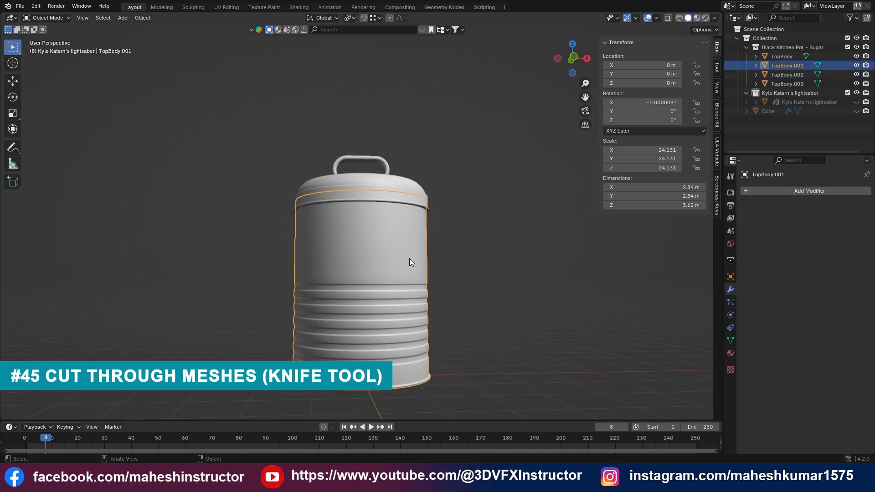
scroll(433, 258, up, 3)
middle_drag(470, 260, 421, 234)
scroll(410, 236, up, 3)
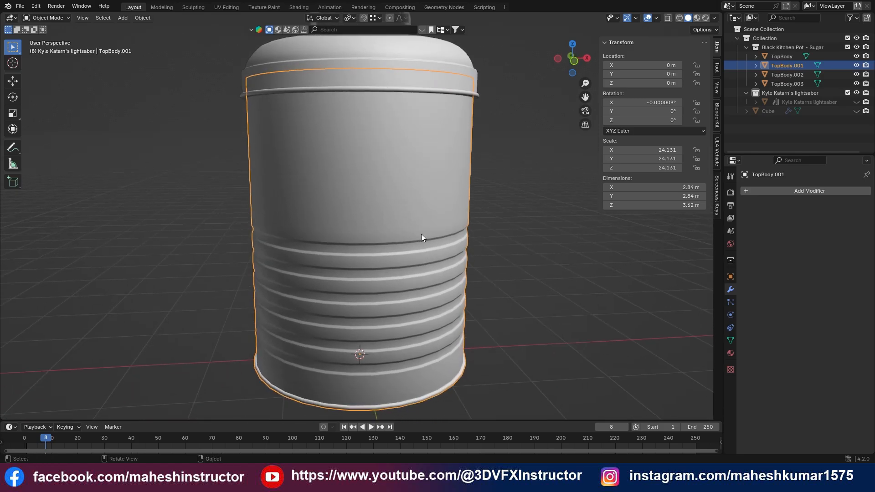
key(KP_1)
scroll(428, 231, down, 2)
shift+middle_drag(516, 229, 436, 215)
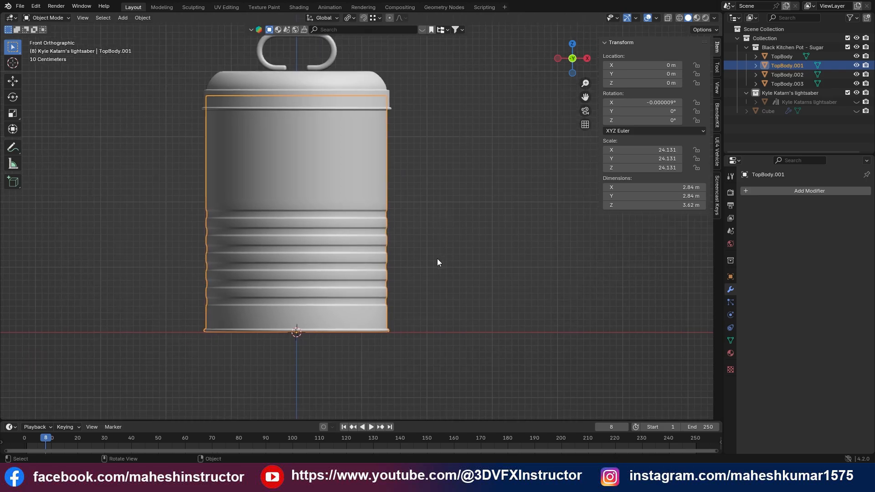
shift+middle_drag(437, 259, 438, 239)
key(i)
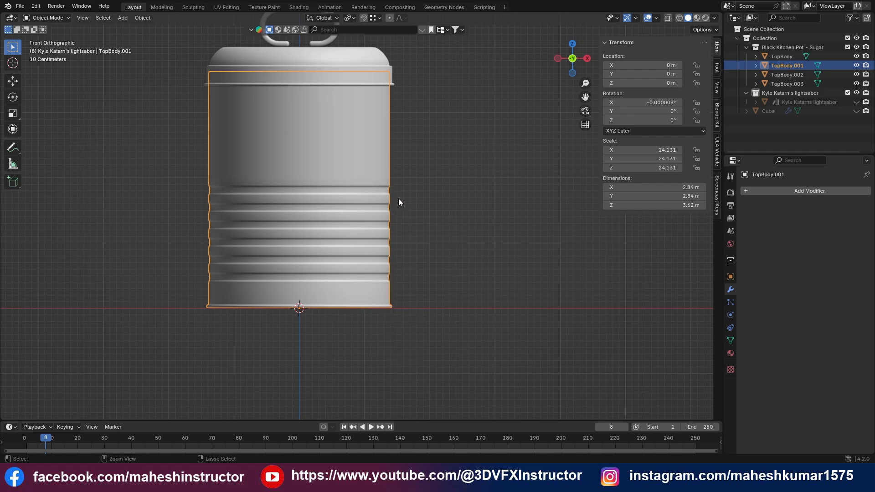
shift+middle_drag(377, 170, 437, 176)
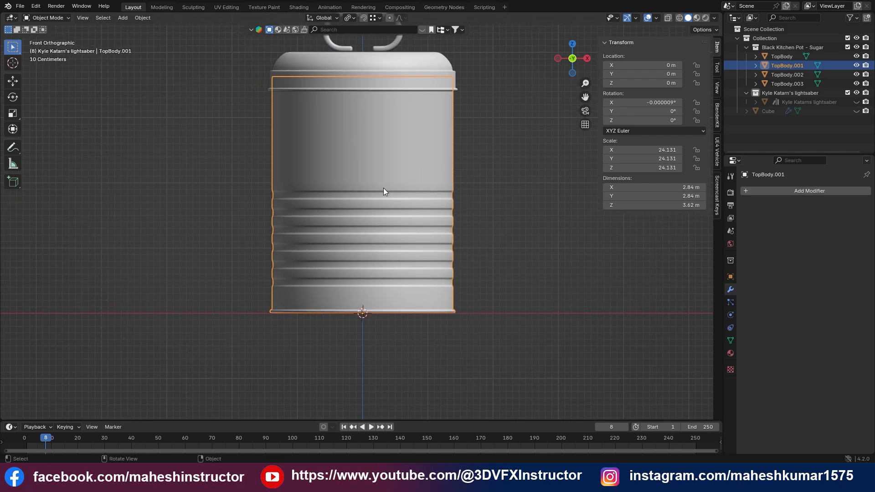
key(Tab)
ctrl+scroll(384, 188, up, 1)
Step: Try freehand Knife cuts between vertices on the smooth upper part of the body, and discard them
key(k)
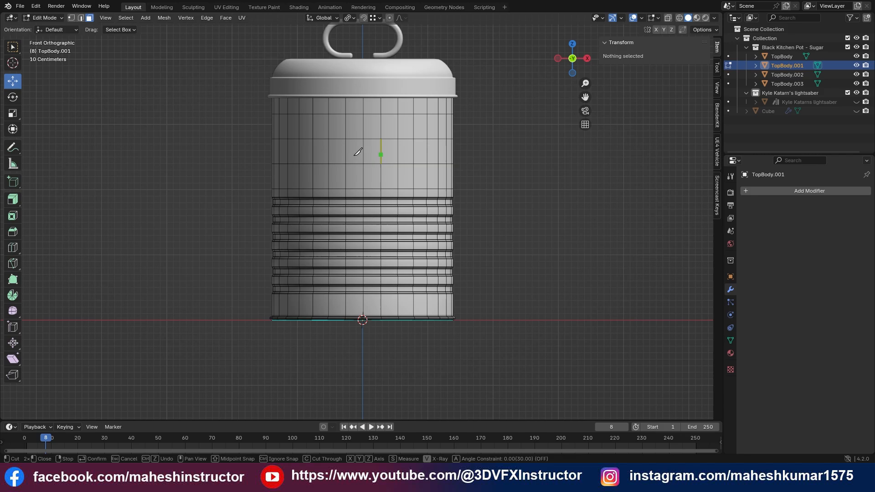
scroll(416, 176, up, 3)
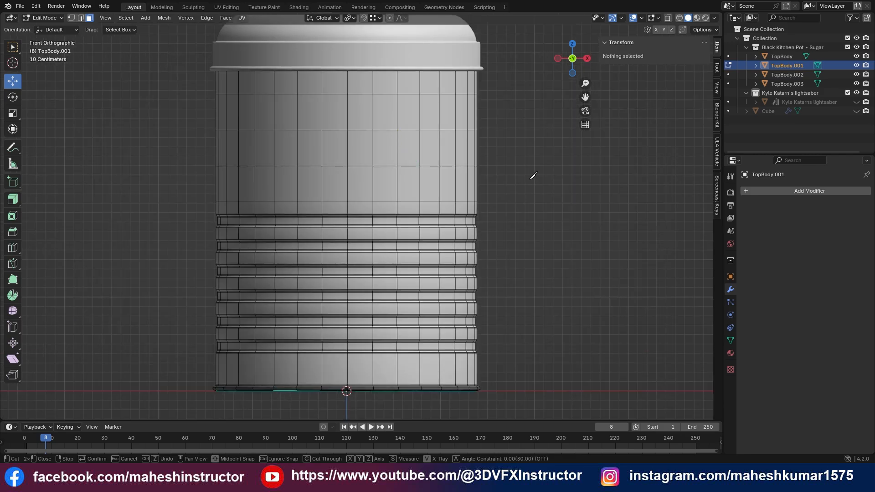
click(381, 150)
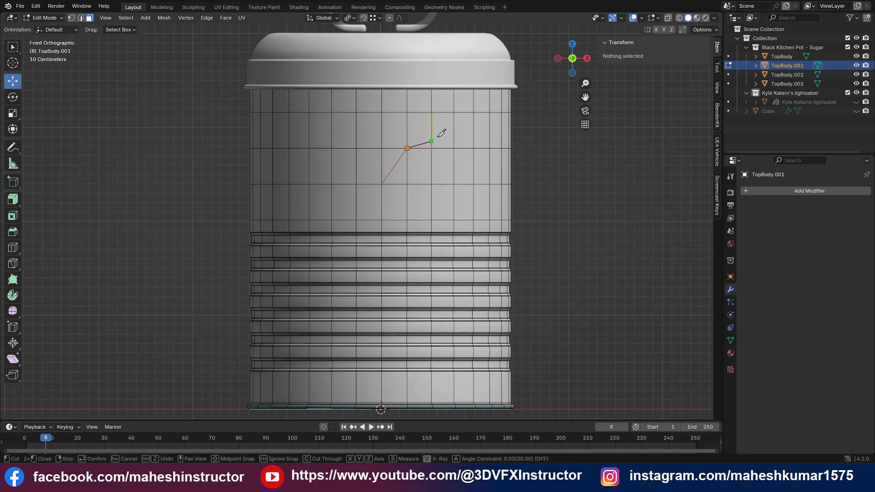
click(431, 112)
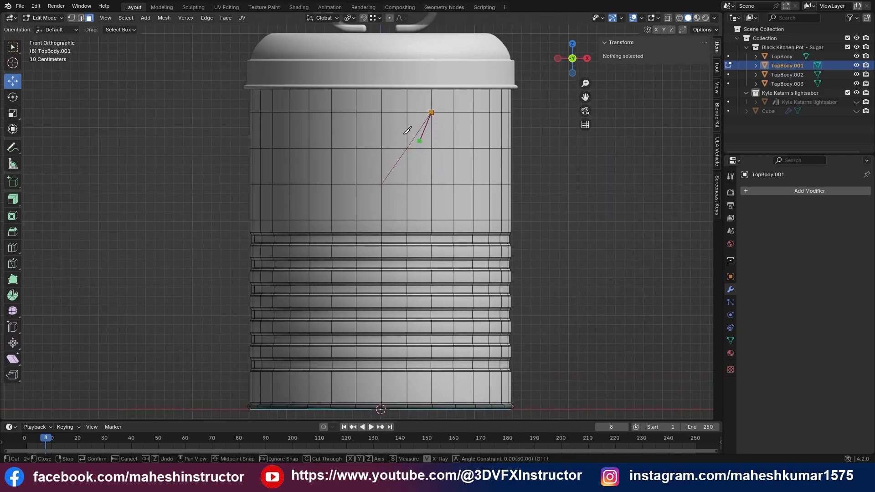
click(356, 112)
click(385, 146)
key(ctrl+z)
key(ctrl+z)
key(ctrl+z)
key(ctrl+z)
key(Escape)
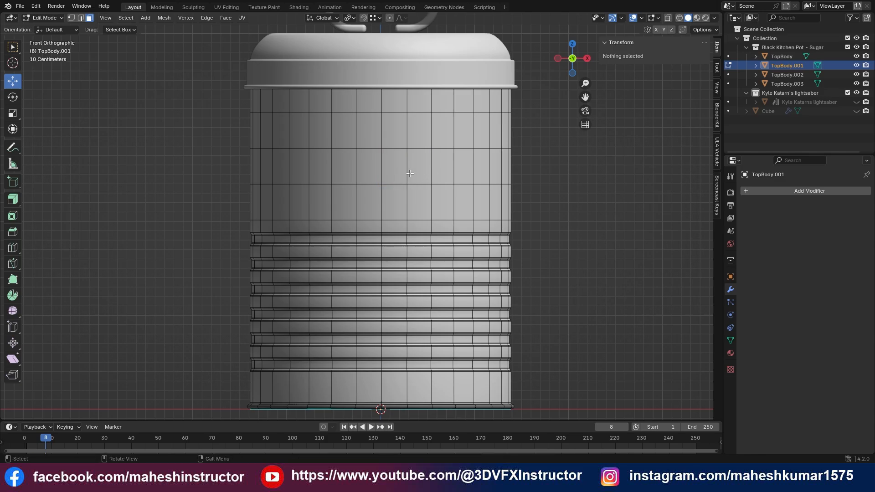
Step: Try a Knife cut with a 30° screen angle constraint from the body's edge diagonally up to the lid, and undo it
key(k)
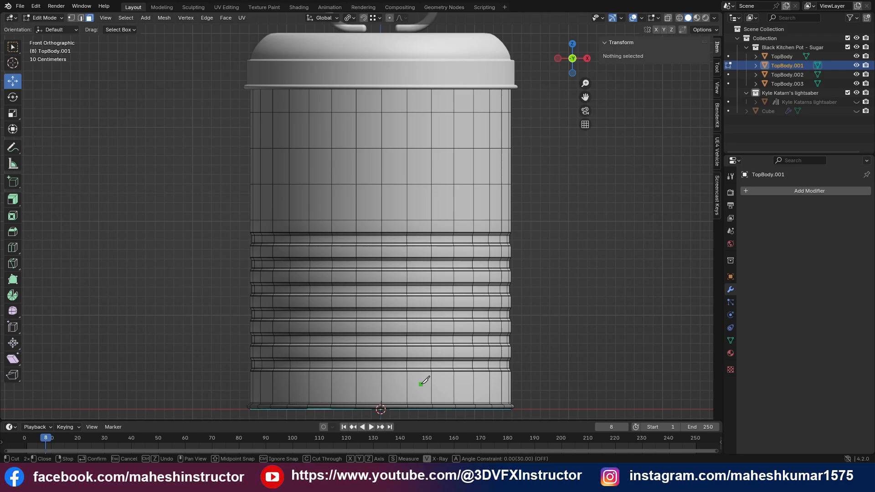
key(a)
click(512, 184)
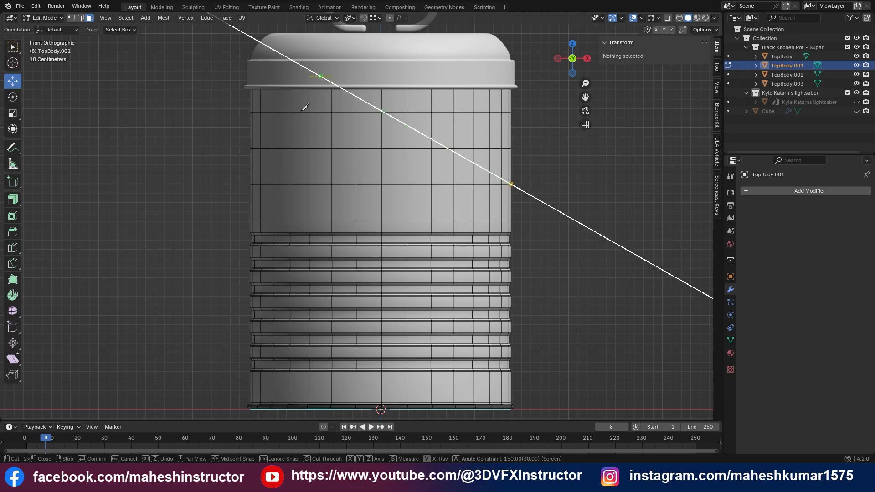
click(310, 80)
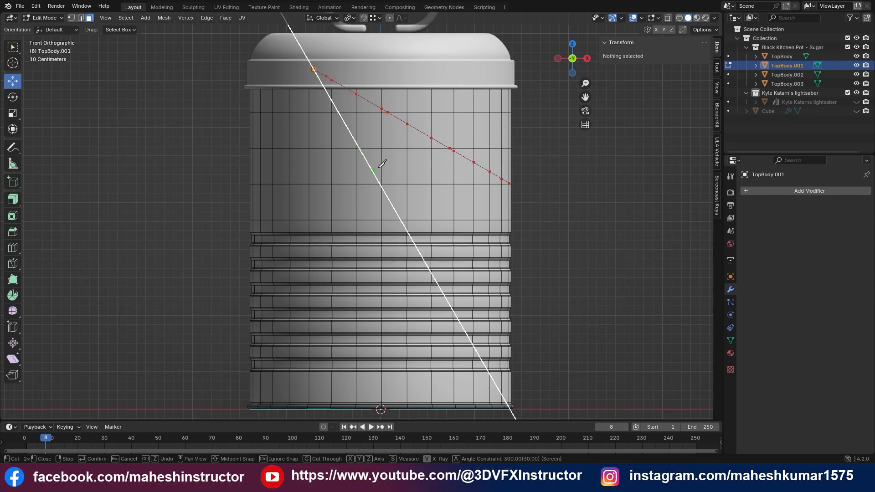
key(Return)
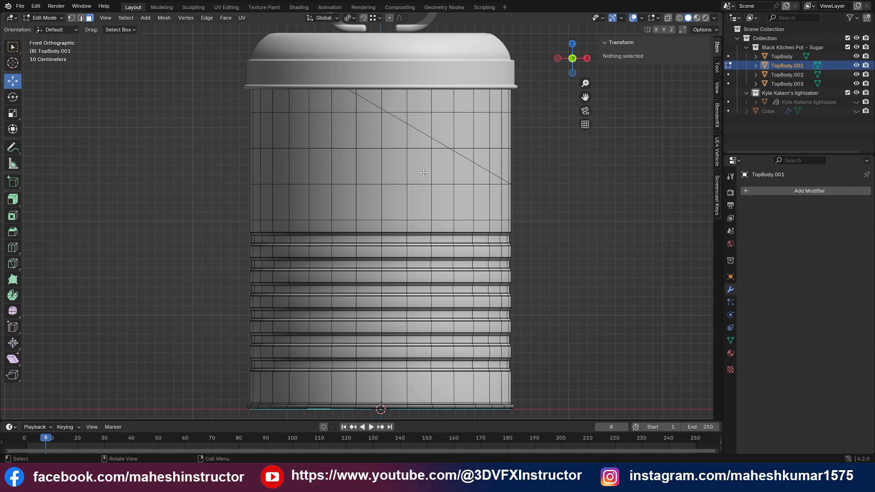
key(ctrl+z)
Step: Try a Knife cut on the upper body, switching the axis constraint between X and Z before finishing along X, and undo it
key(k)
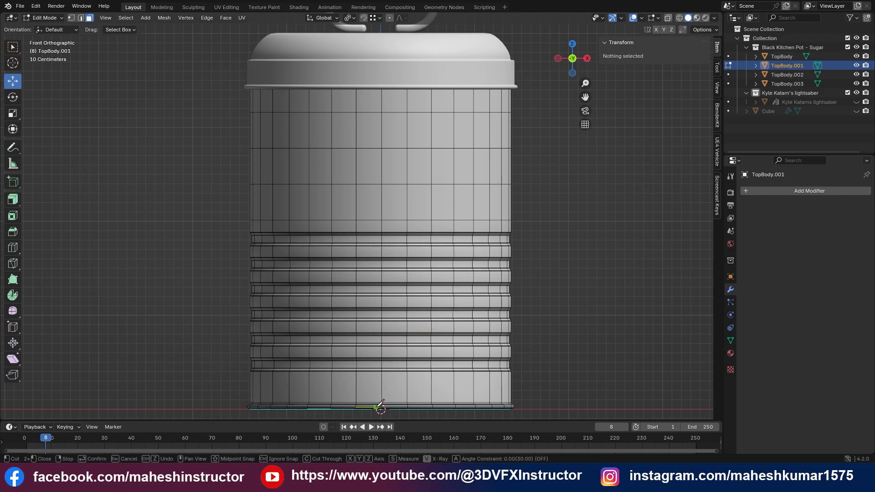
click(453, 169)
key(x)
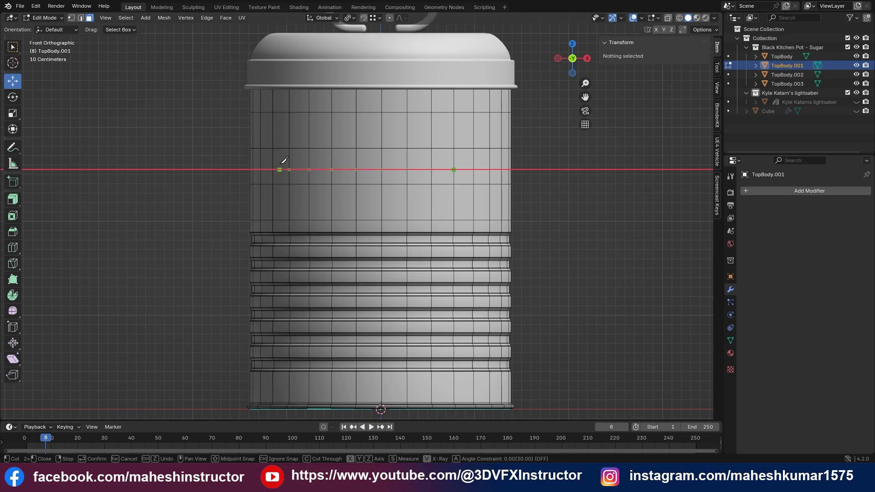
key(z)
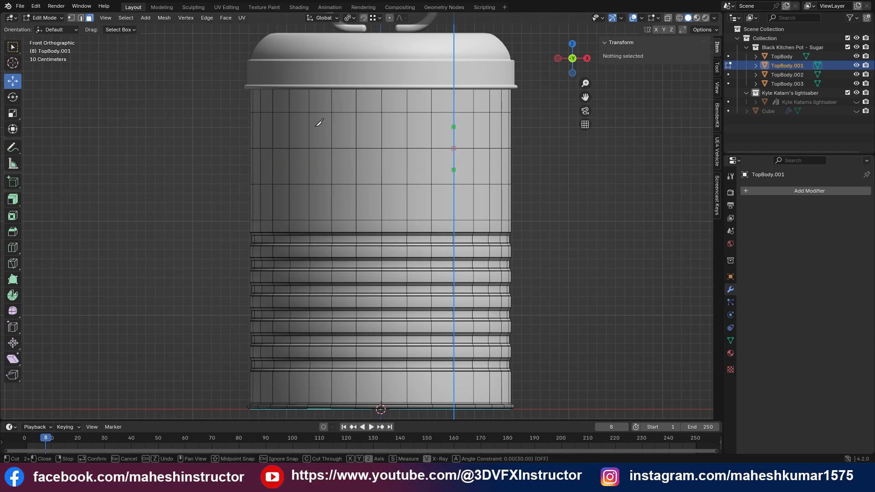
key(x)
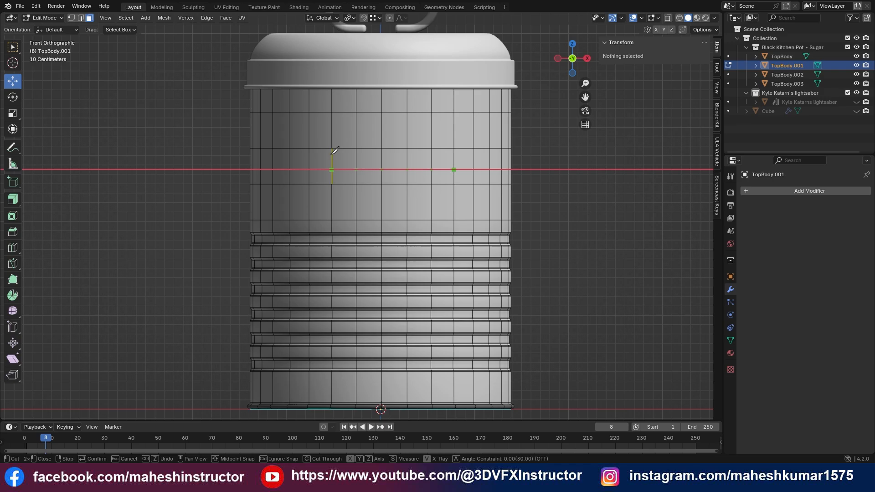
click(326, 154)
key(x)
key(Return)
key(ctrl+z)
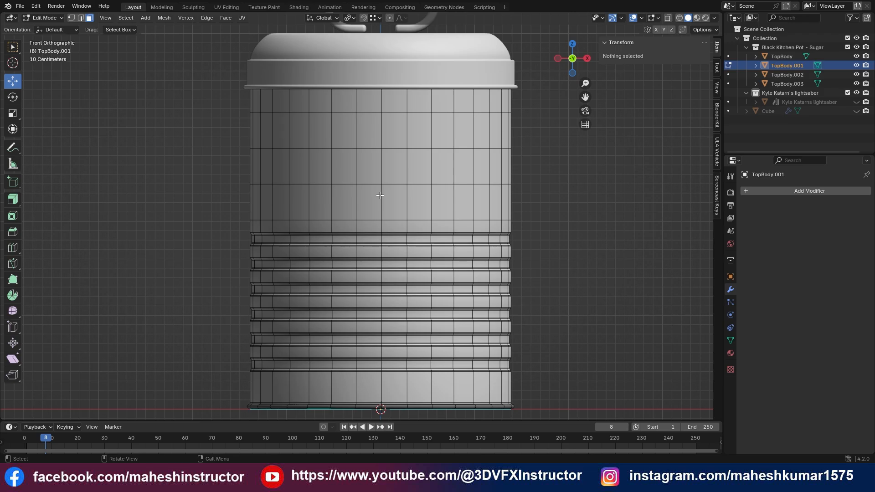
Step: Try a horizontal angle-constrained Knife cut across the full width of the upper body and check whether it reaches the back
key(k)
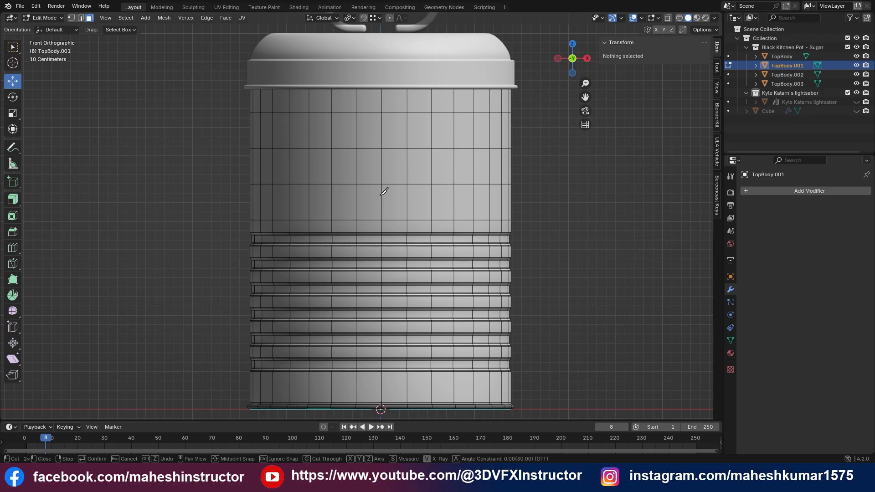
click(251, 168)
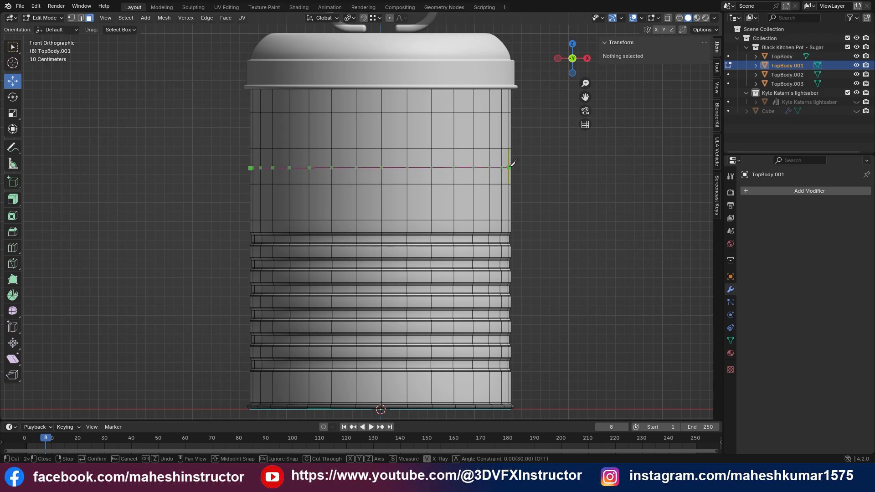
key(a)
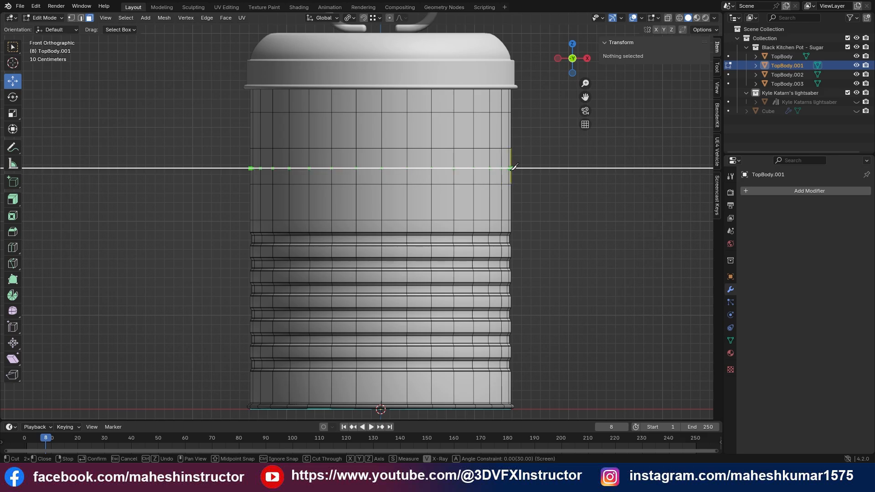
click(510, 169)
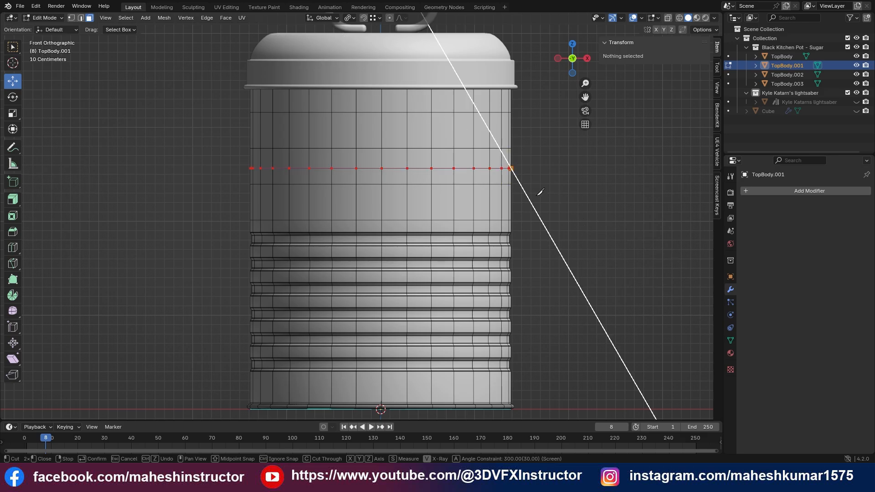
key(Return)
middle_drag(472, 213, 422, 260)
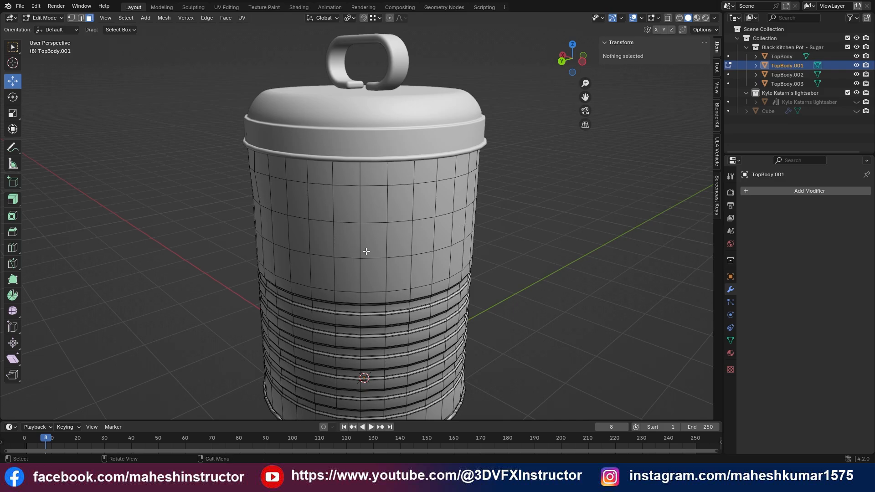
key(KP_1)
scroll(249, 214, up, 3)
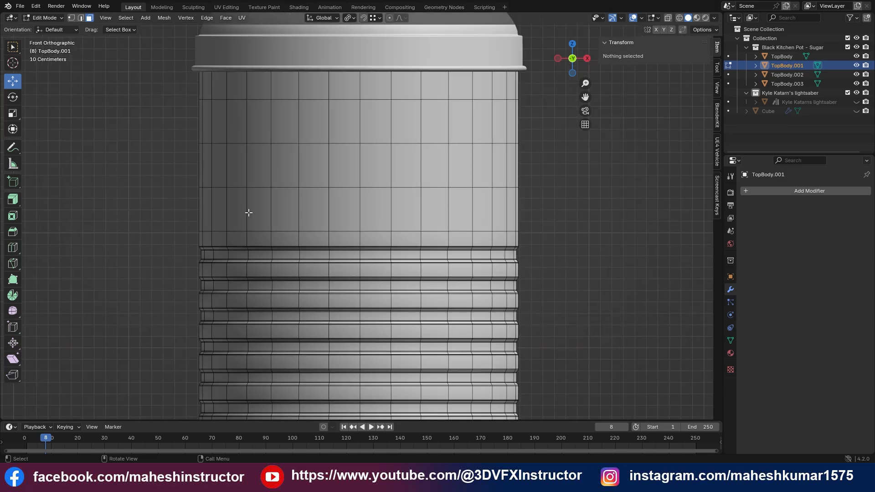
Step: Try a Knife cut with Cut Through from one side of the upper body to the other, and check the back faces
key(k)
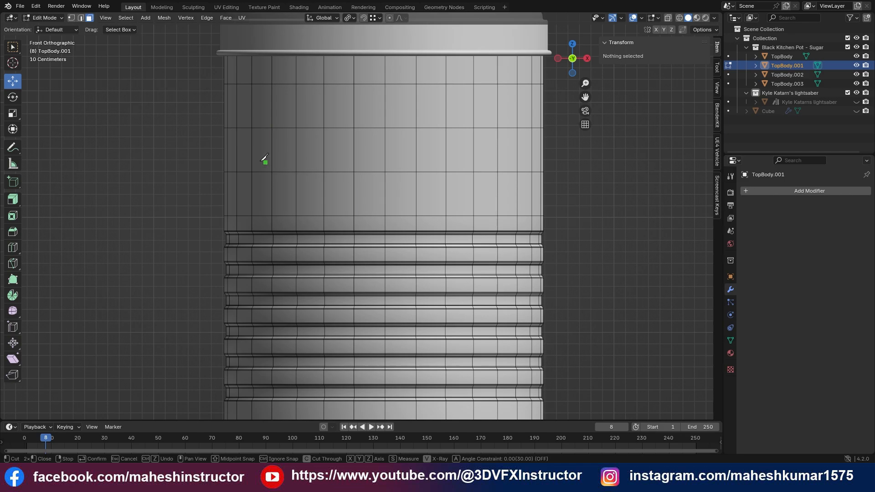
click(225, 153)
click(543, 149)
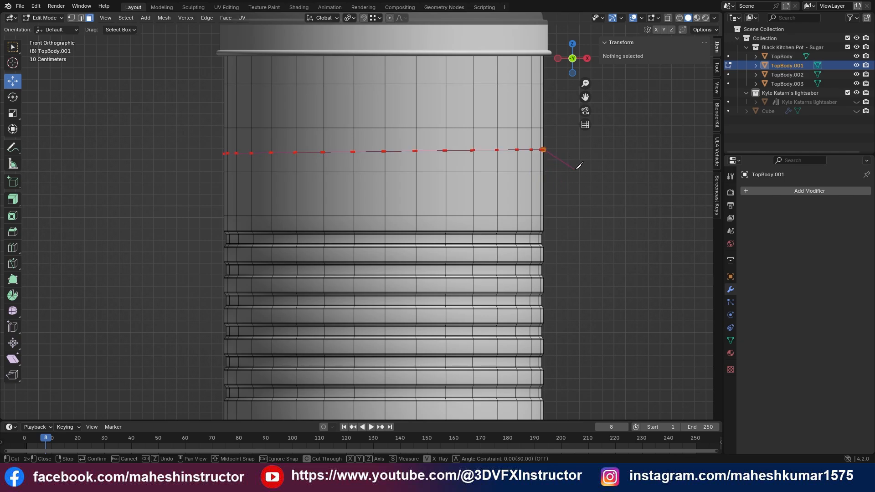
key(Return)
middle_drag(426, 216, 502, 220)
scroll(483, 230, down, 8)
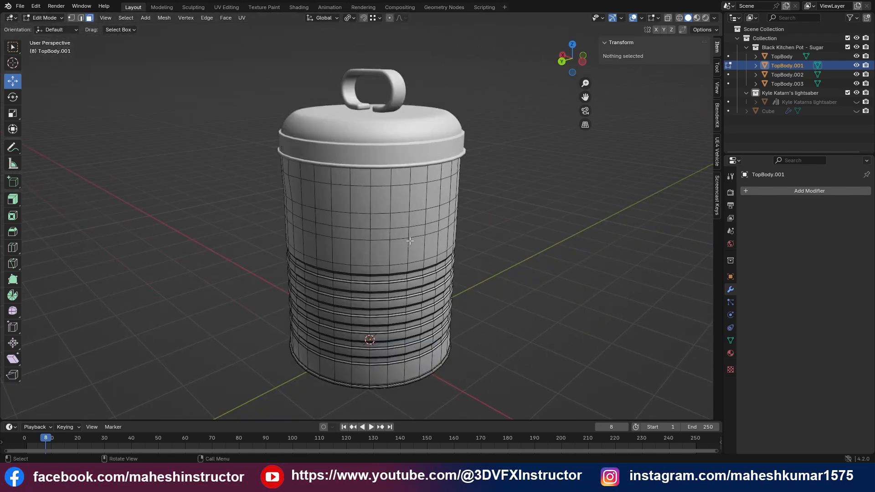
scroll(469, 249, up, 4)
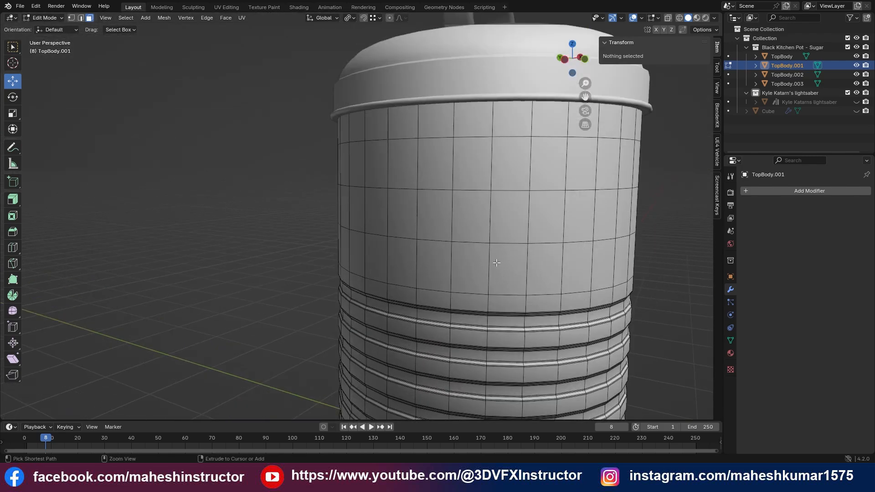
Step: Try a Knife cut from an upper-body vertex to about the middle of the neighbouring vertical edge in front view, and undo it
shift+middle_drag(496, 263, 484, 234)
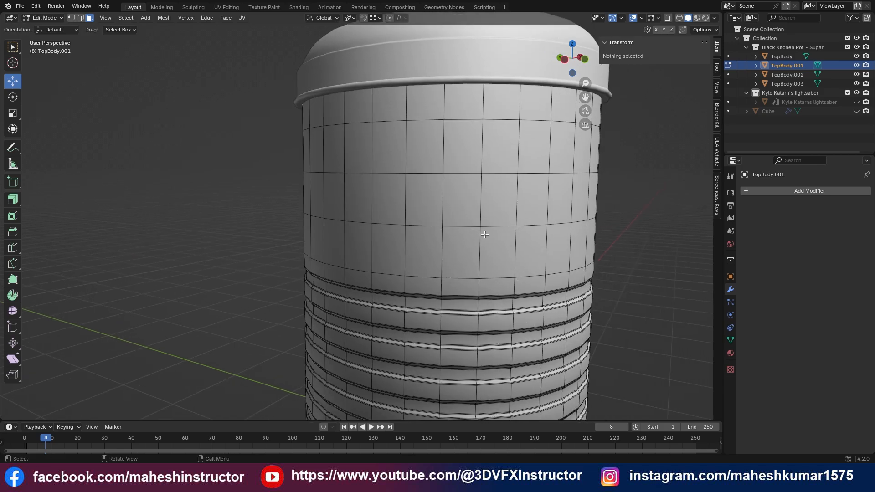
key(KP_1)
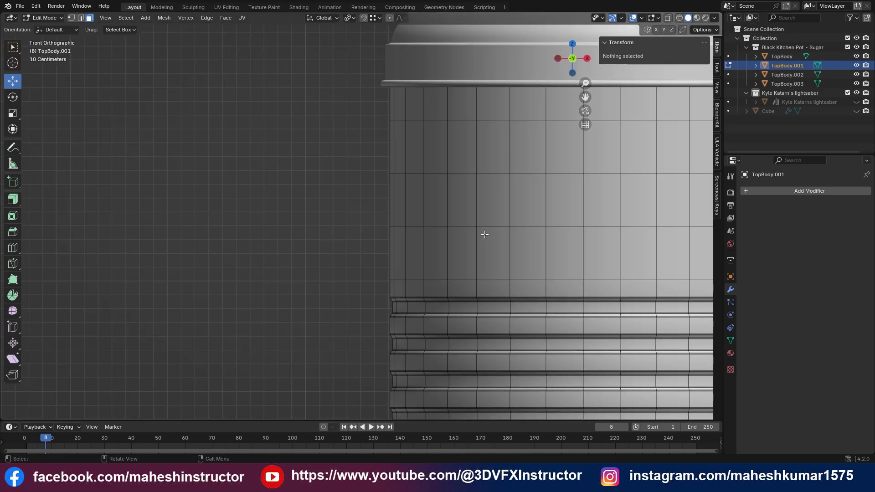
shift+middle_drag(457, 234, 361, 198)
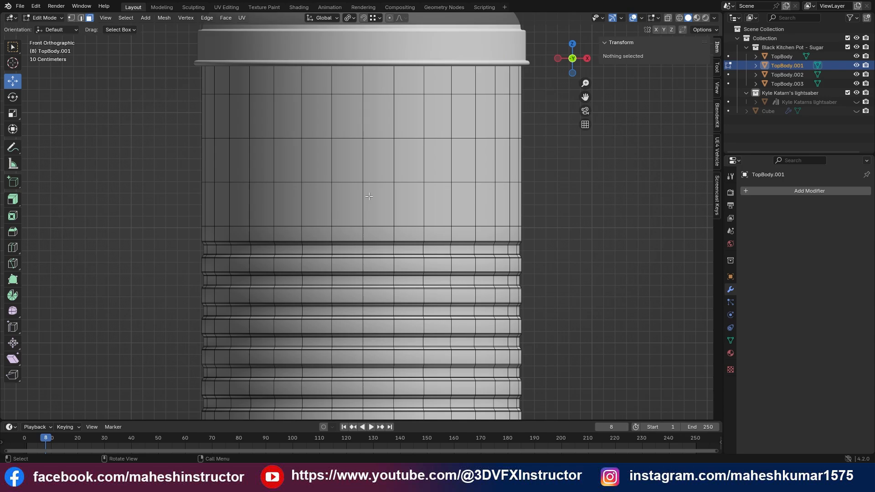
key(k)
click(394, 181)
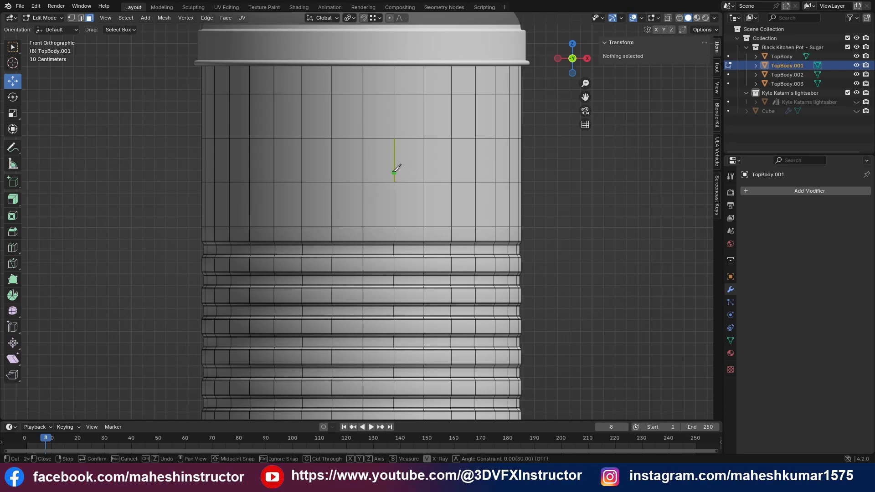
click(394, 138)
click(424, 162)
key(Return)
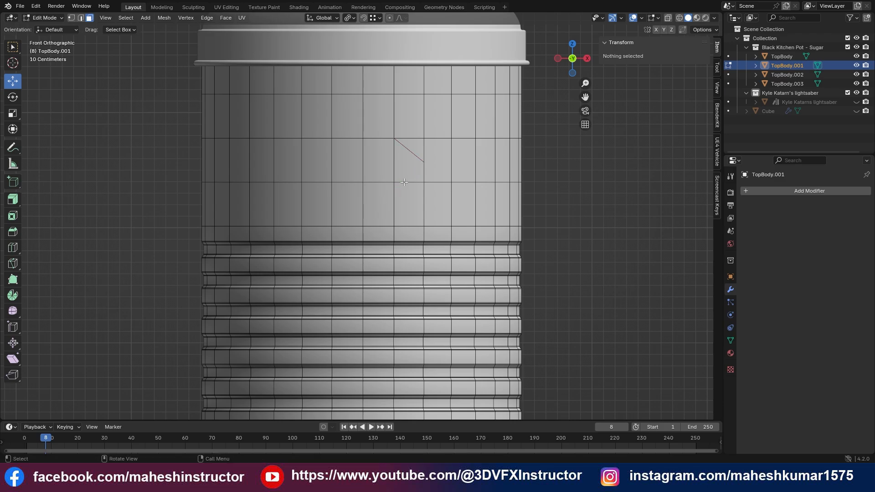
key(ctrl+z)
shift+middle_drag(422, 180, 430, 190)
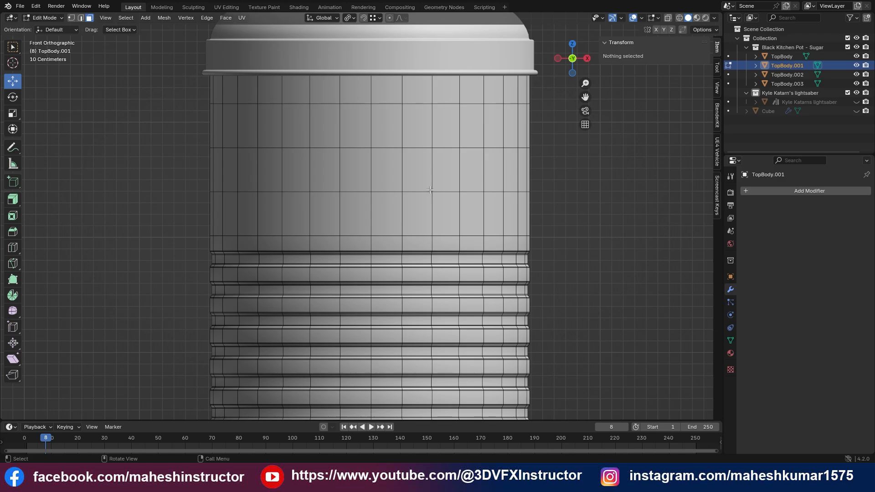
Step: Try two separate diagonal Knife cuts across upper-body faces within one Knife session, then undo both and cancel the tool
key(k)
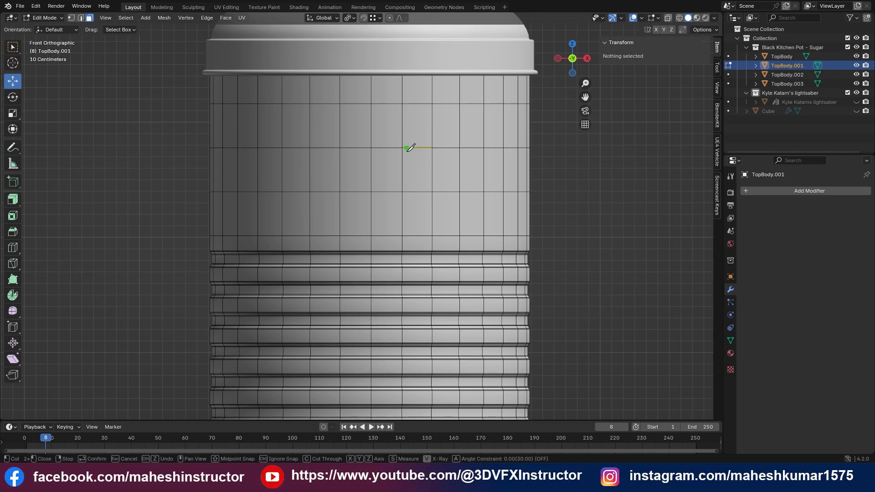
drag(402, 148, 432, 192)
drag(483, 105, 460, 147)
scroll(410, 147, up, 1)
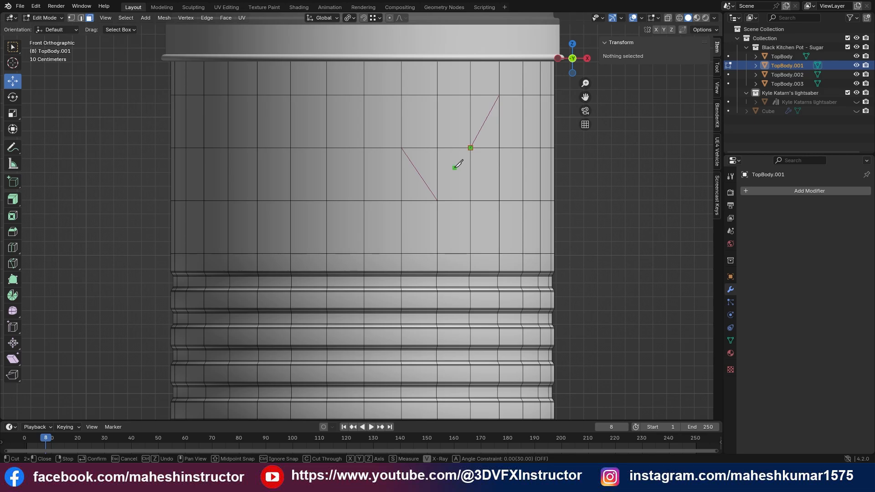
scroll(449, 166, up, 2)
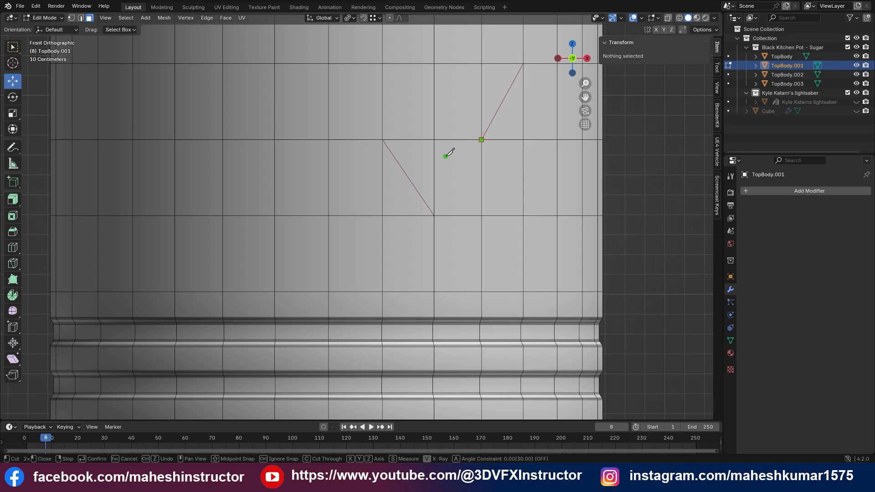
scroll(448, 157, down, 2)
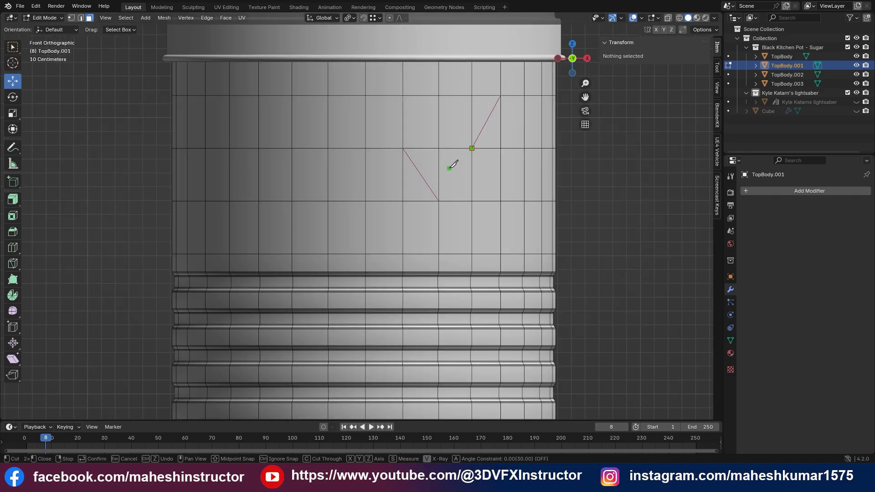
key(ctrl+z)
key(ctrl+z)
key(Escape)
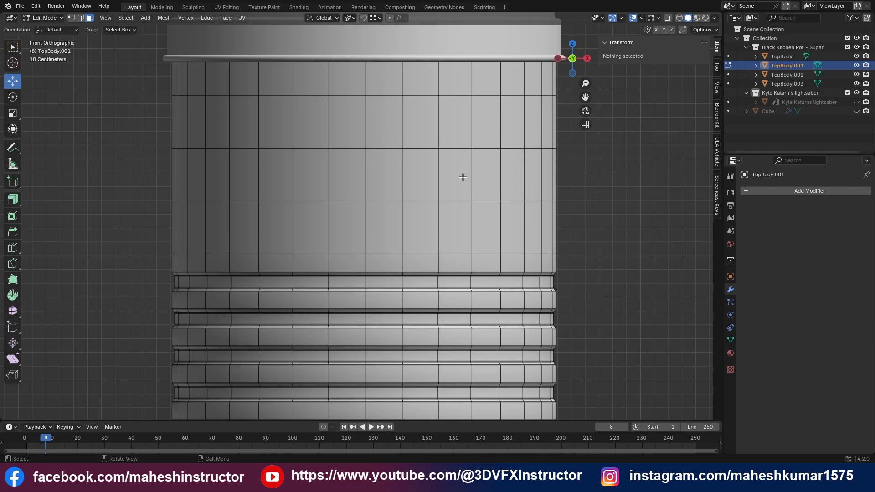
scroll(515, 196, down, 2)
middle_drag(512, 199, 442, 220)
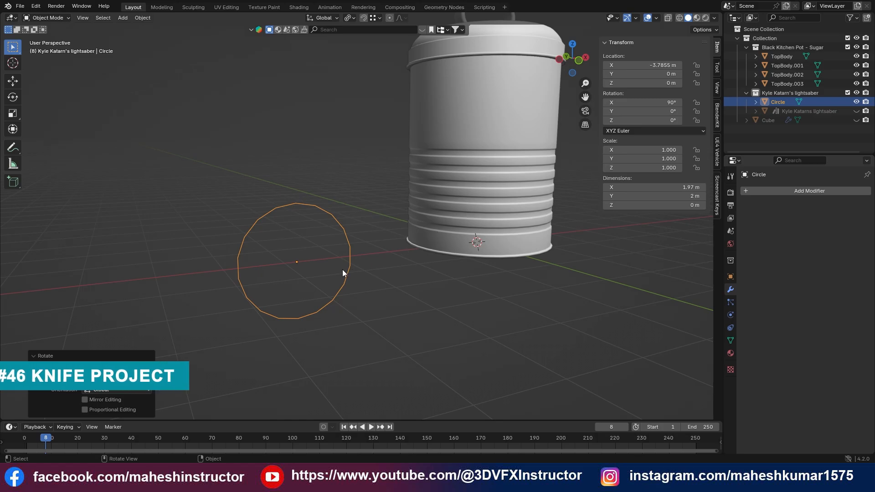
Step: In front view, scale the circle to about 0.465 and move it over the upper body at about X 0.07 m, Z 2.57 m
key(KP_1)
scroll(344, 227, down, 3)
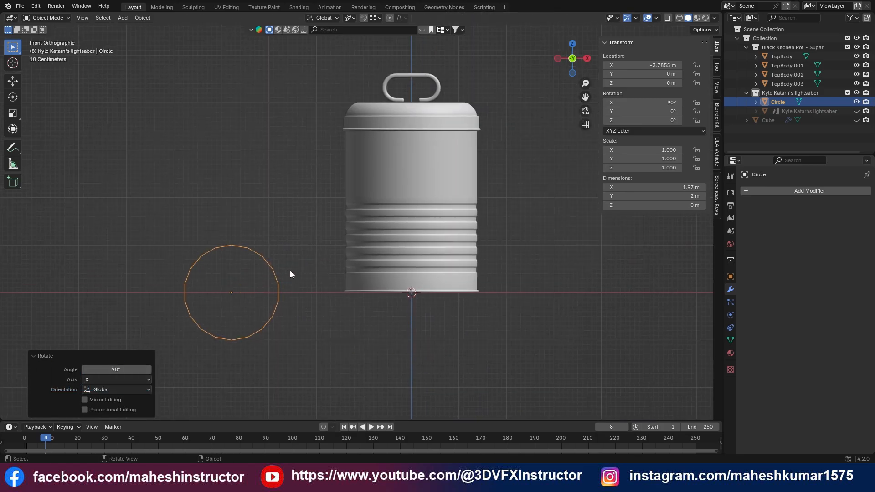
key(s)
click(260, 283)
key(g)
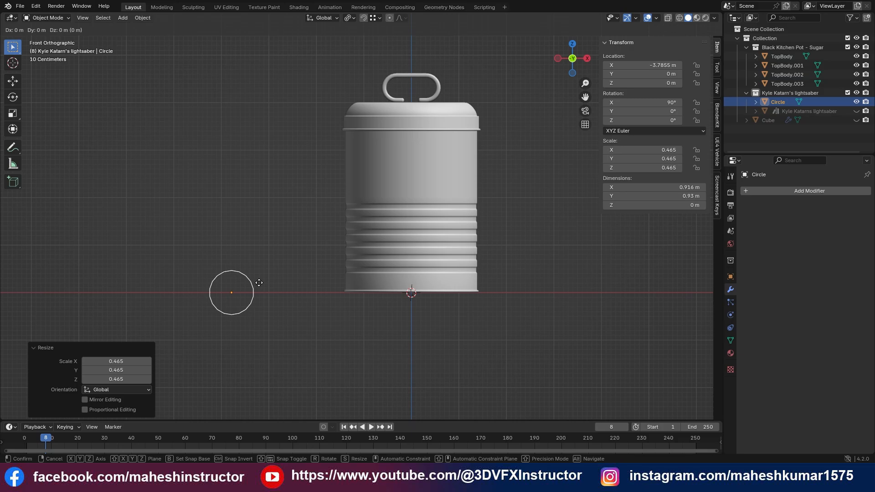
click(442, 161)
Step: Move the circle about -1.92 m along the Y axis to place it in front of the pot, and check it in front view
middle_drag(442, 161, 460, 262)
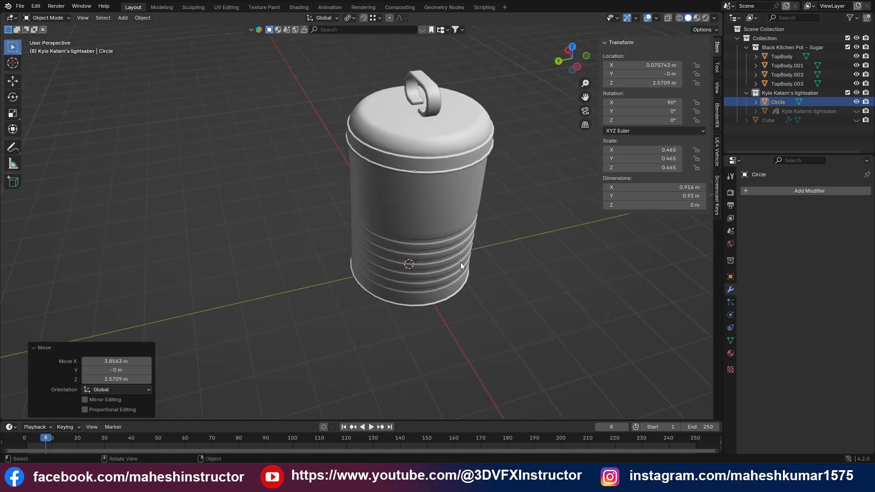
key(g)
key(x)
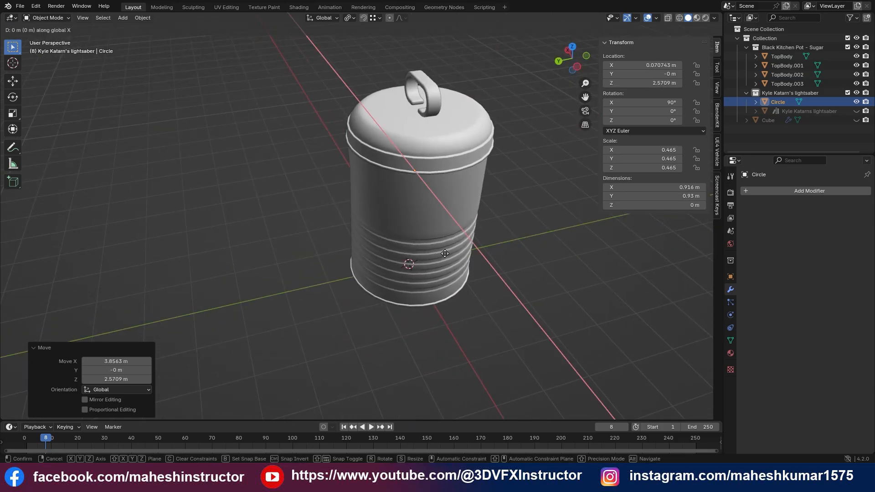
key(y)
click(524, 241)
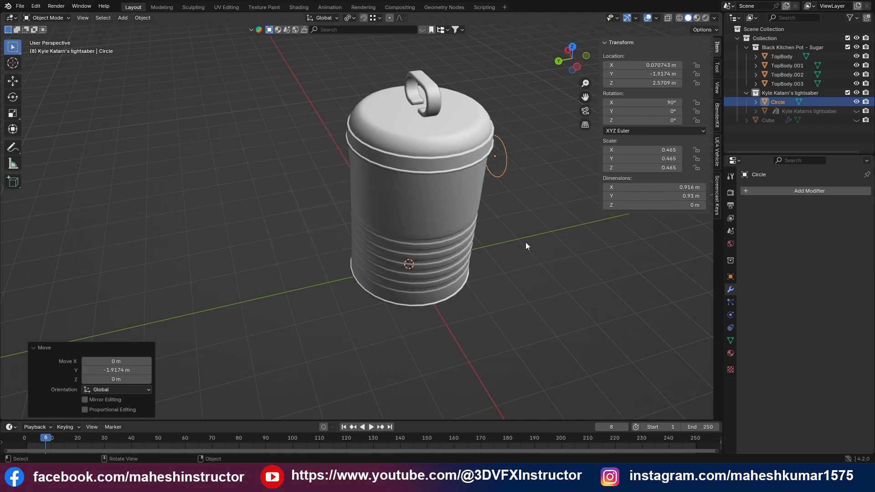
middle_drag(525, 242, 434, 256)
key(KP_1)
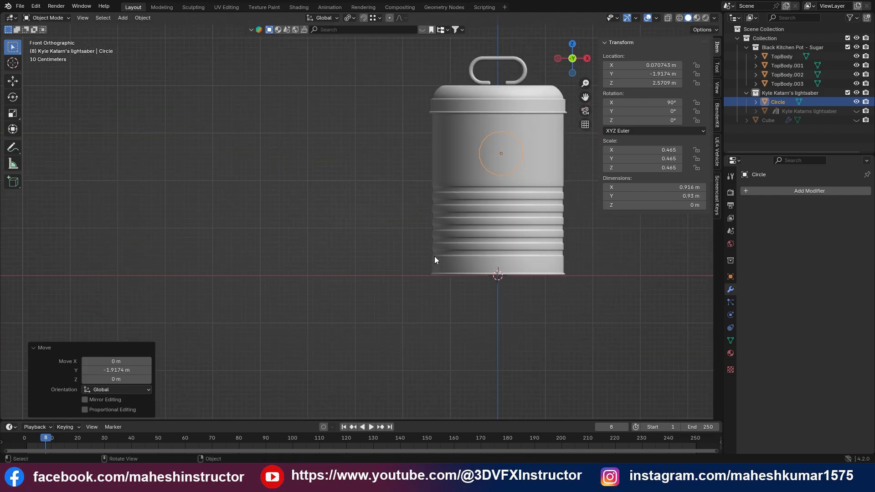
scroll(494, 158, up, 3)
shift+middle_drag(536, 175, 478, 224)
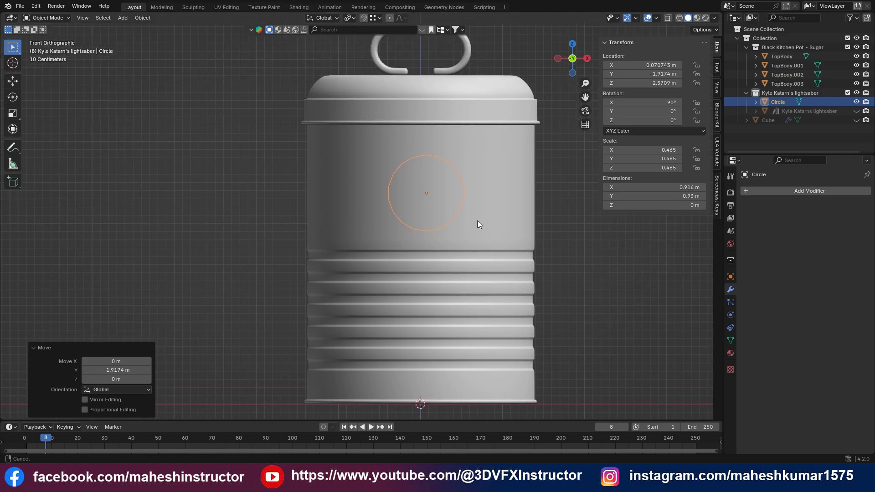
scroll(447, 191, up, 2)
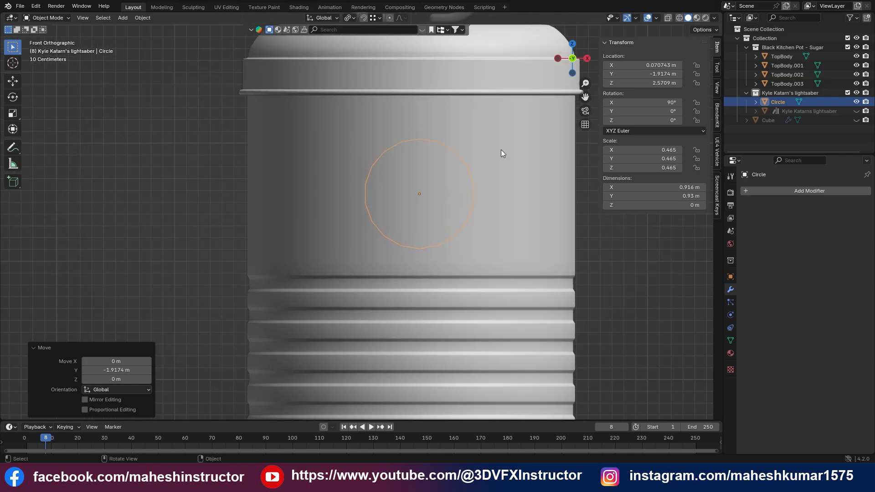
Step: Select the pot's main body TopBody.001 and add the circle to the selection
click(504, 135)
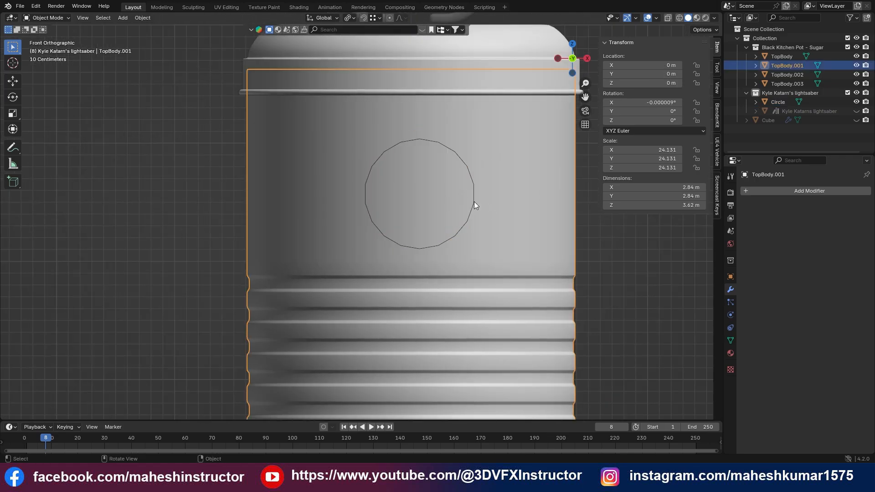
shift+click(470, 173)
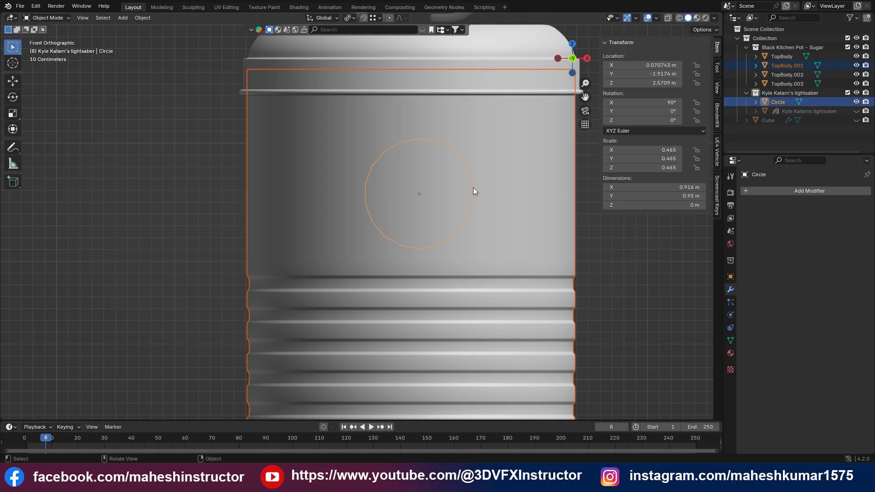
scroll(400, 190, down, 3)
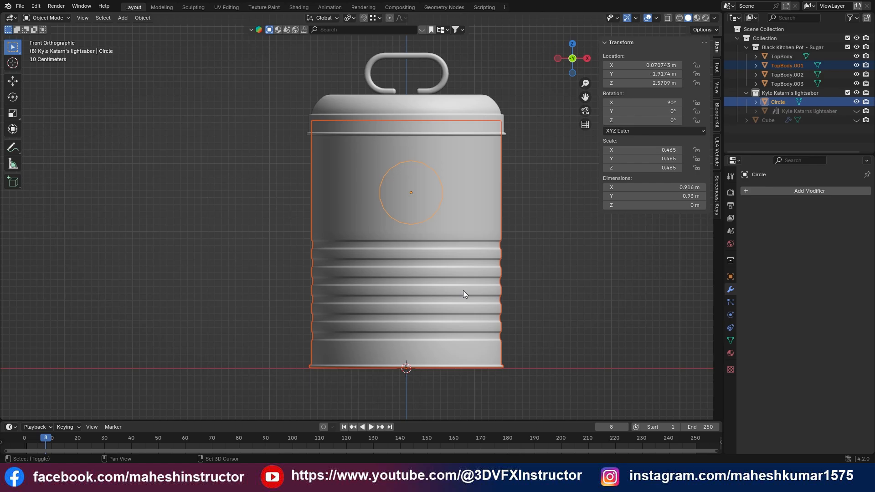
shift+middle_drag(440, 355, 416, 315)
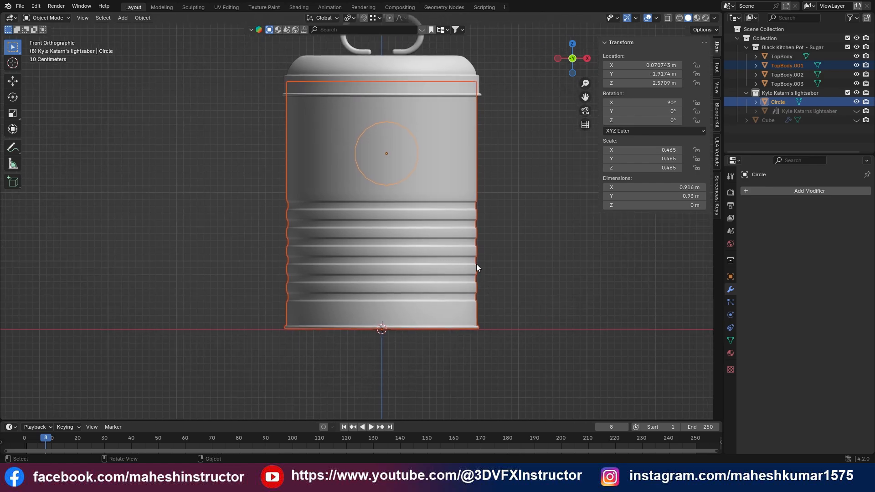
Step: Turn on Screencast Keys with Shadow enabled and set its display origin in the 3D viewport
key(n)
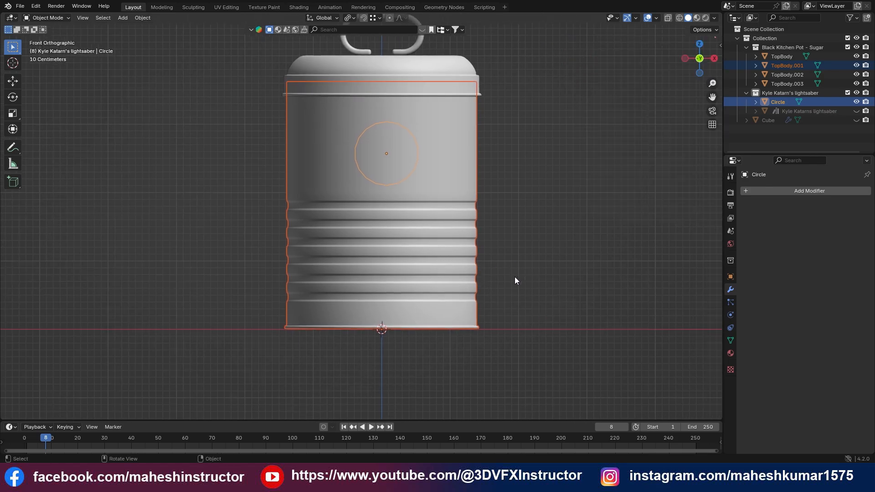
key(n)
click(716, 192)
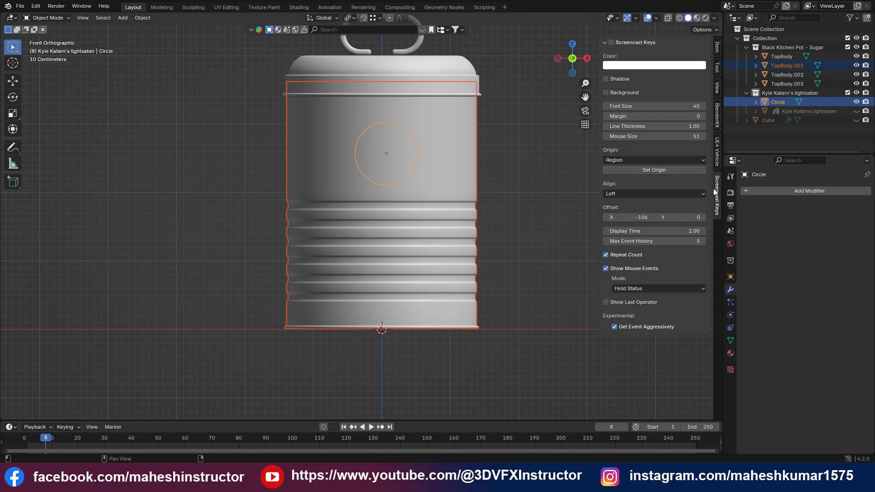
click(606, 79)
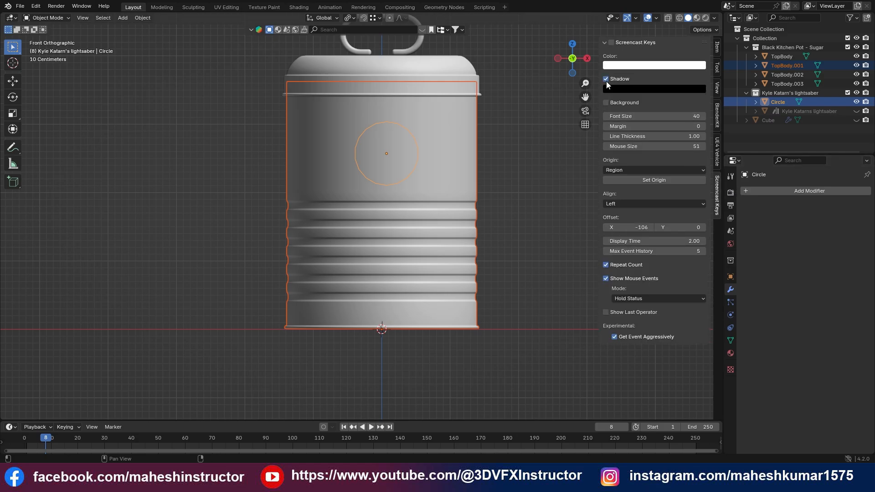
click(615, 43)
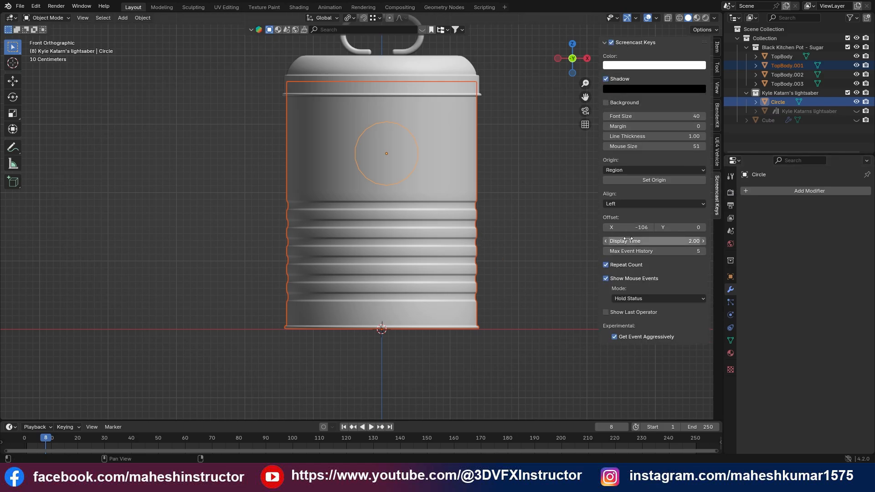
click(659, 179)
click(532, 295)
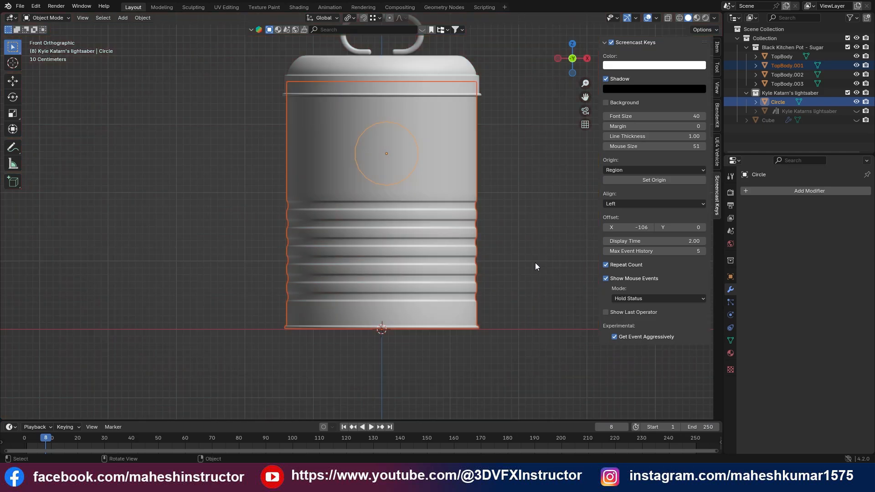
Step: Enter Edit Mode with the pot body and circle, and set the Screencast Keys origin again
key(Tab)
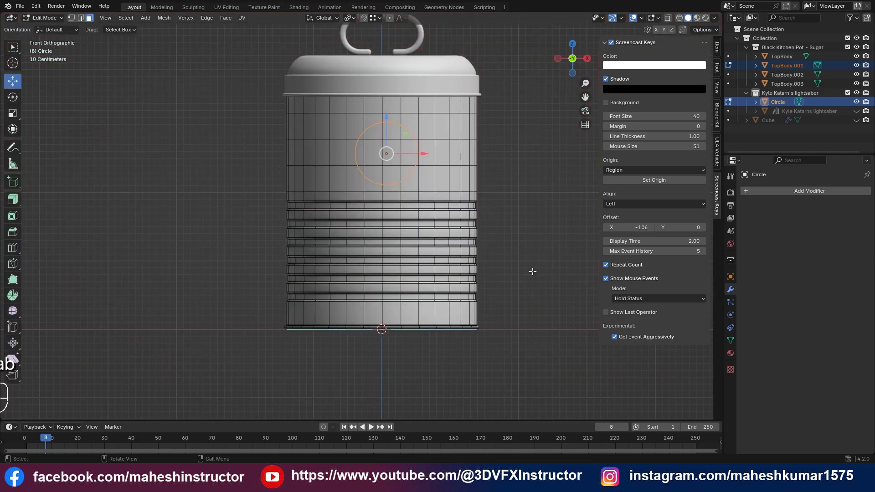
click(654, 182)
click(653, 182)
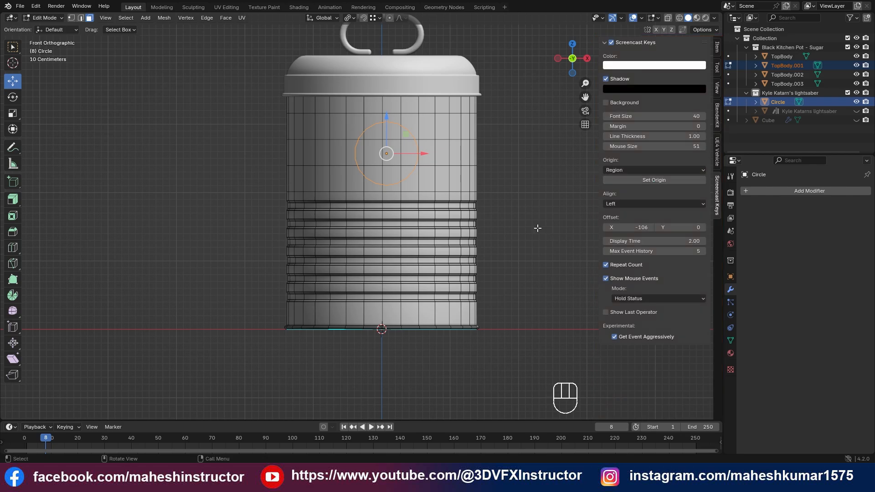
Step: Set the Screencast Keys font size to 50, checking the key display by toggling Edit Mode
key(Tab)
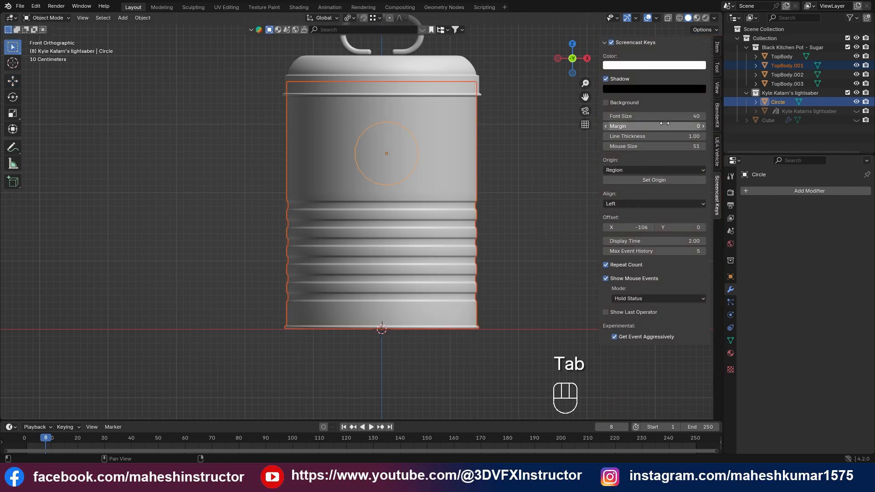
drag(654, 116, 669, 116)
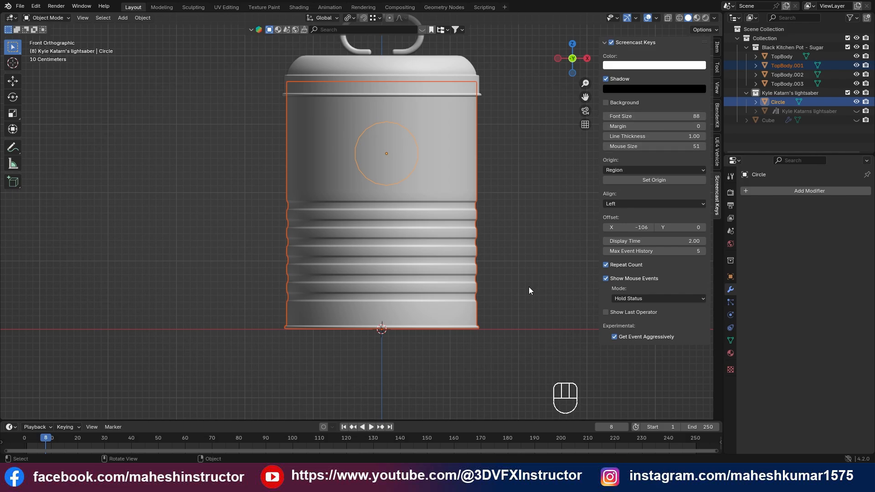
key(Tab)
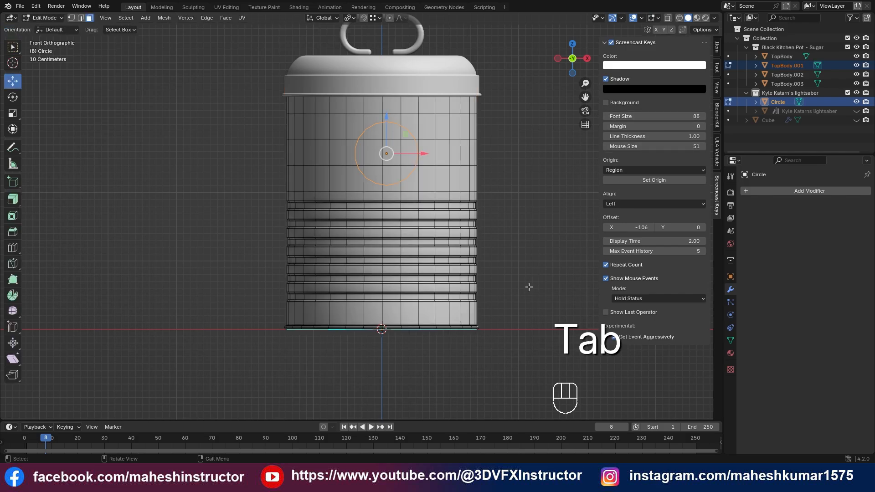
click(663, 117)
text(50)
key(Return)
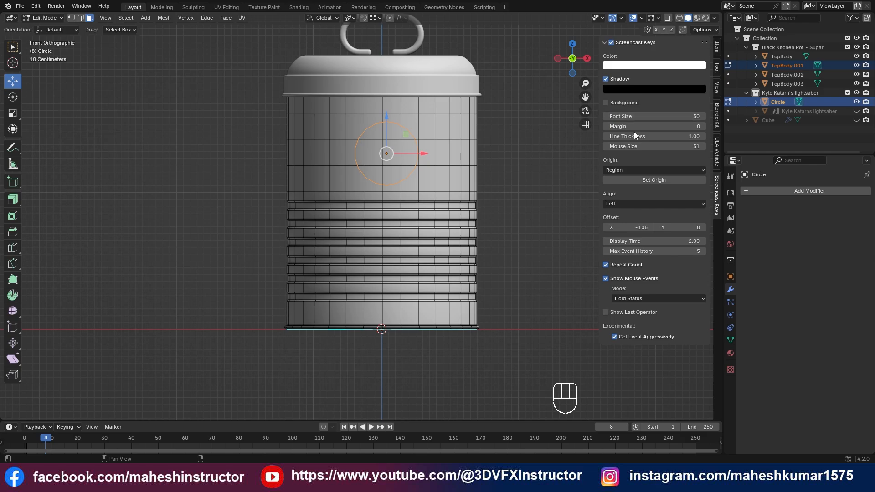
Step: Show the item transform properties again, make TopBody.001 the active mesh with no faces selected, and select the Circle object
click(719, 47)
scroll(361, 268, up, 2)
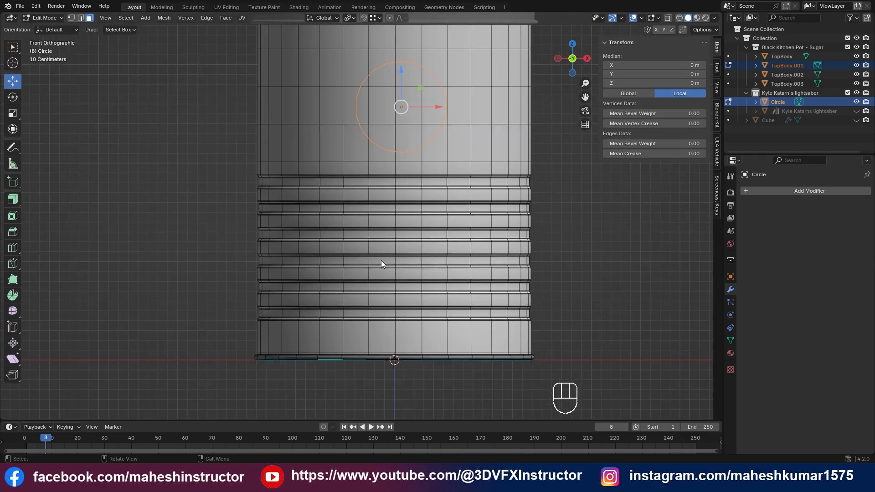
scroll(381, 260, down, 2)
shift+middle_drag(468, 238, 460, 266)
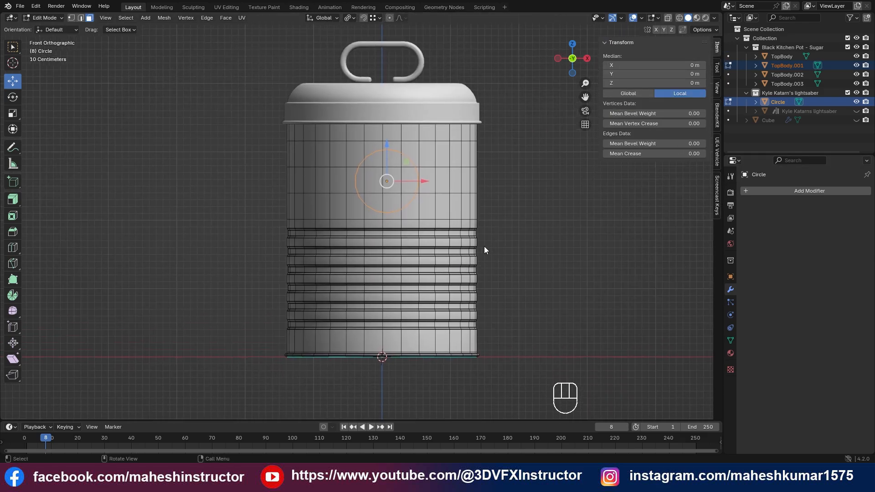
shift+middle_drag(454, 232, 474, 236)
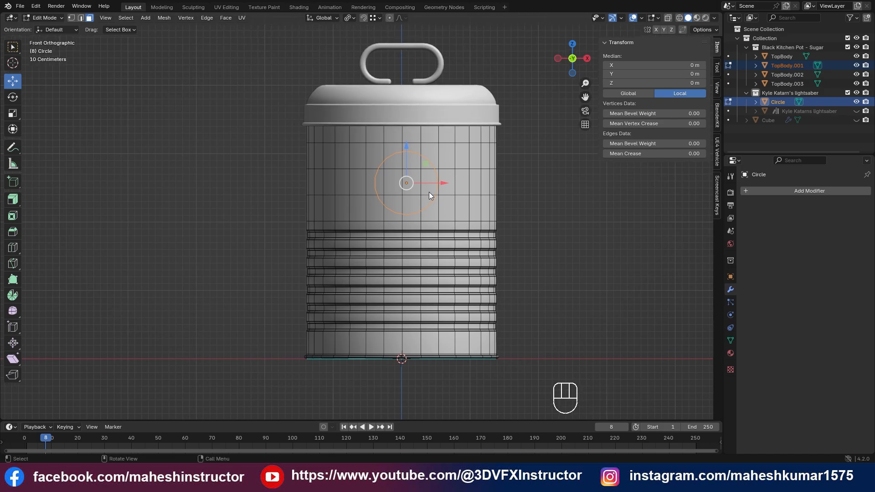
click(461, 157)
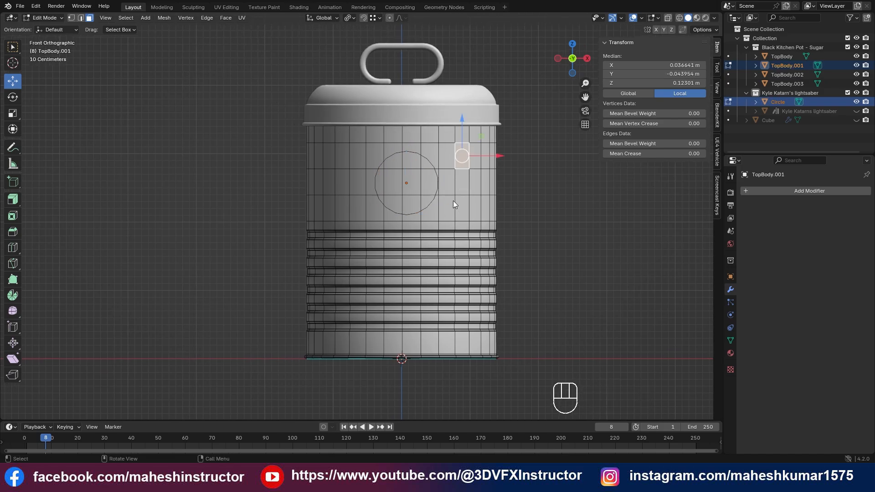
key(Tab)
click(542, 187)
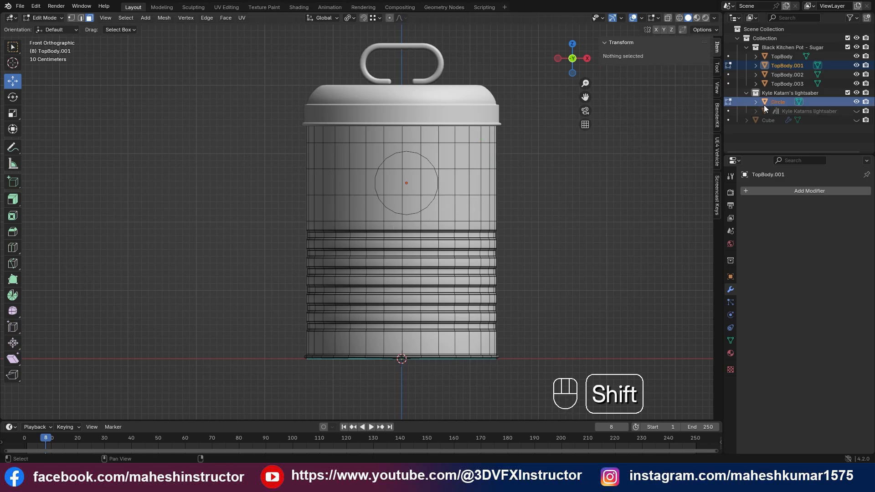
shift+click(780, 101)
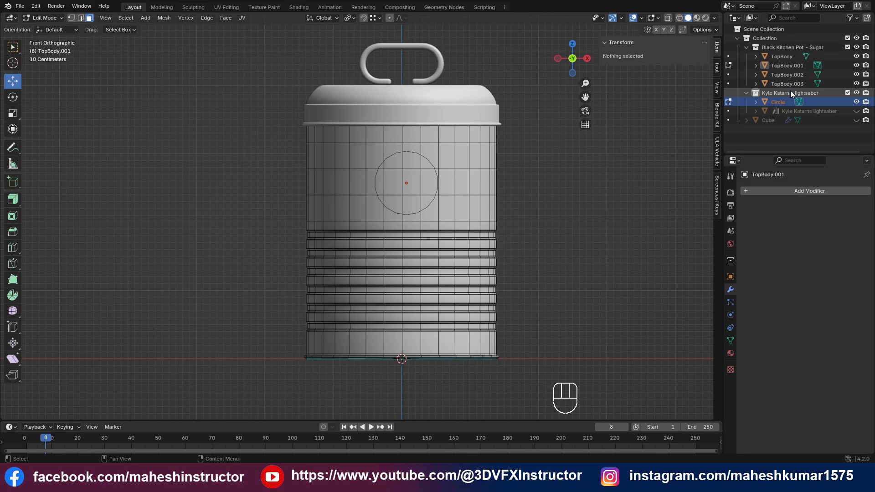
Step: Return to Object Mode, select only the pot body TopBody.001, and enter Edit Mode on it
key(Tab)
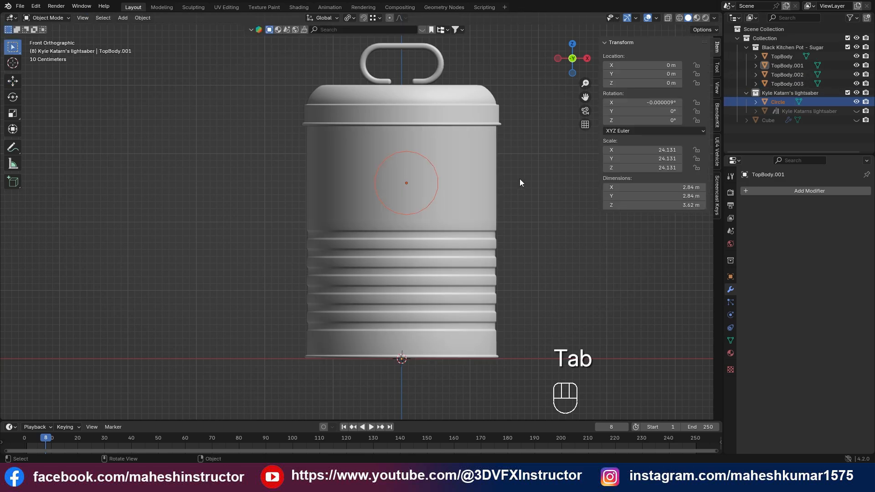
click(432, 165)
middle_drag(447, 219, 472, 250)
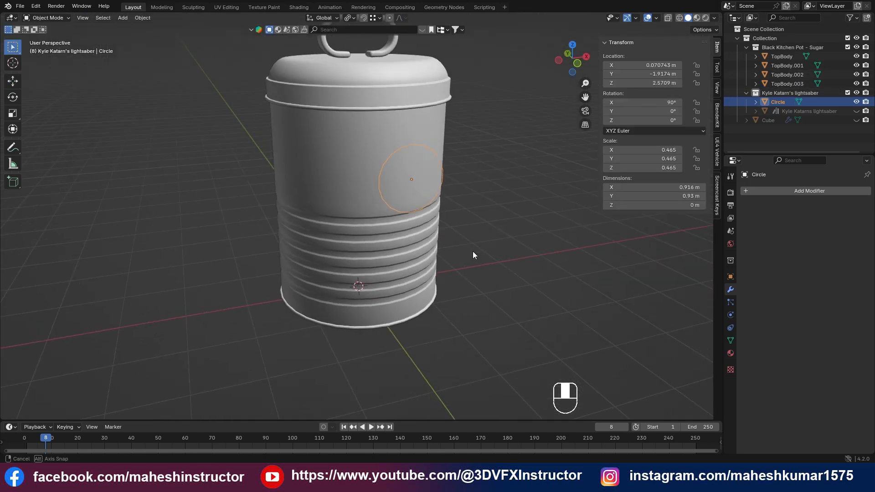
click(330, 136)
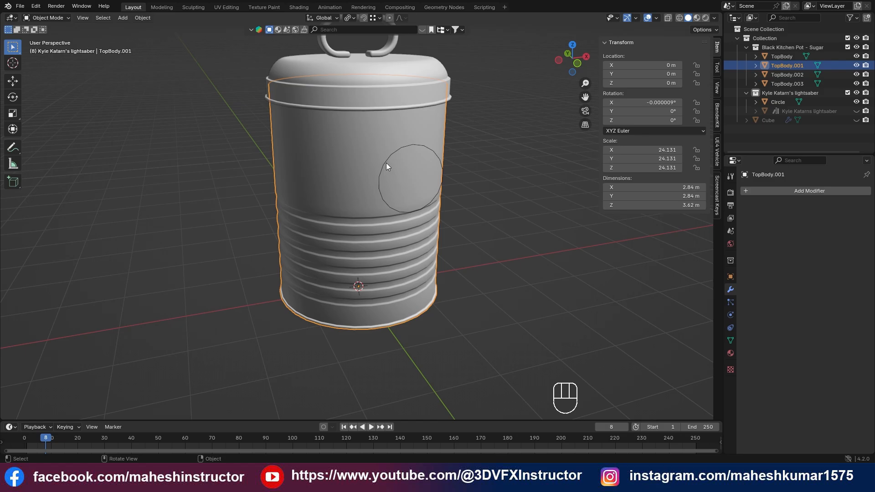
key(Tab)
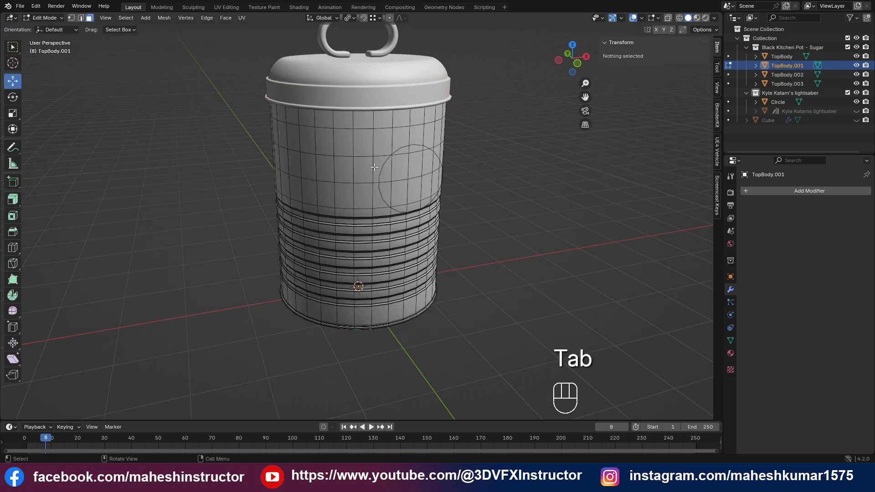
Step: Add only the Circle object to the selection as the cutter while TopBody.001 stays in Edit Mode
shift+click(776, 103)
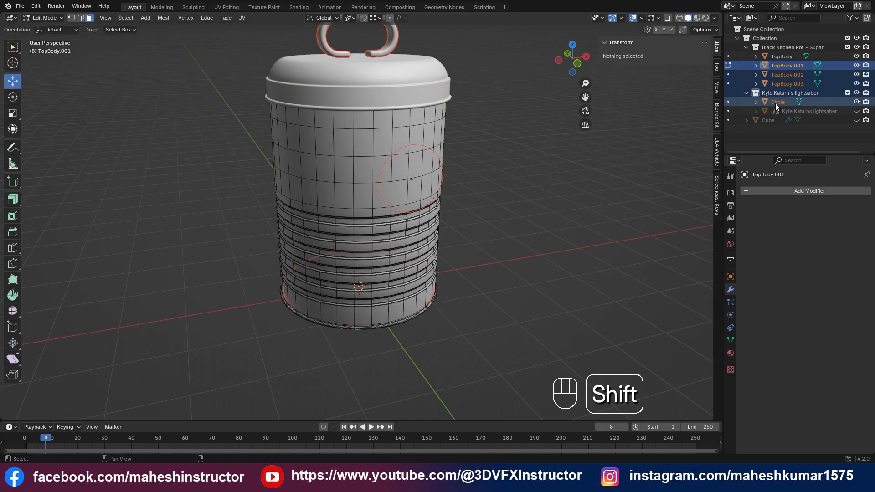
middle_drag(444, 258, 501, 209)
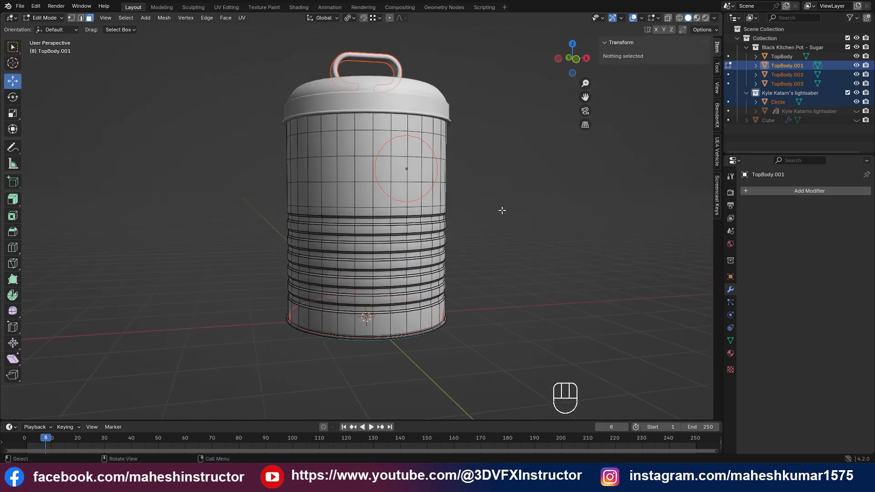
click(777, 67)
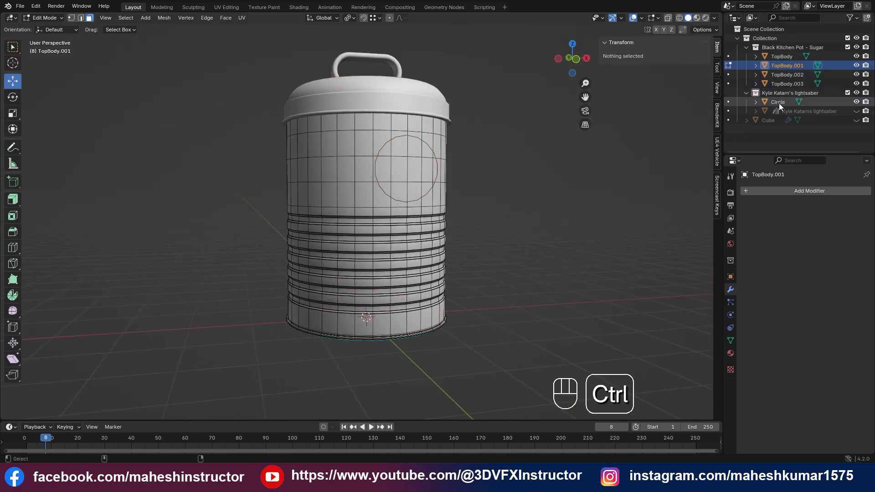
ctrl+click(778, 103)
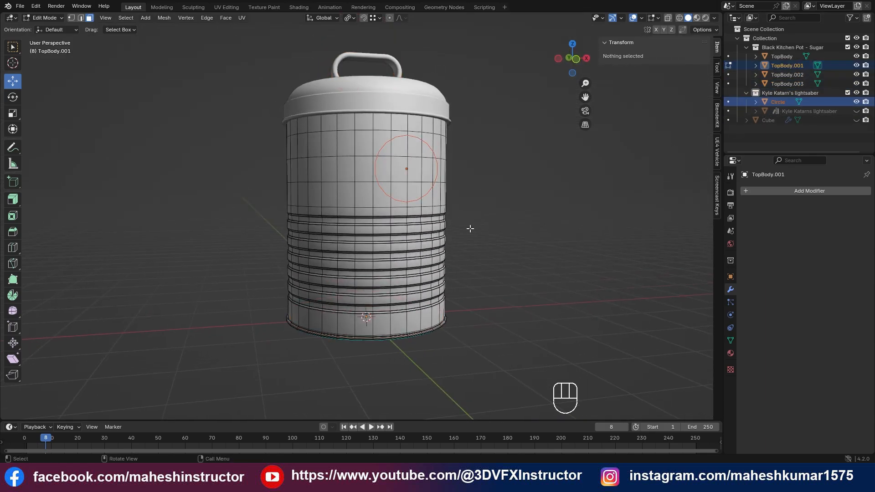
Step: Cut the circle into the pot body with Knife Project from the front view and inspect the cut
key(KP_1)
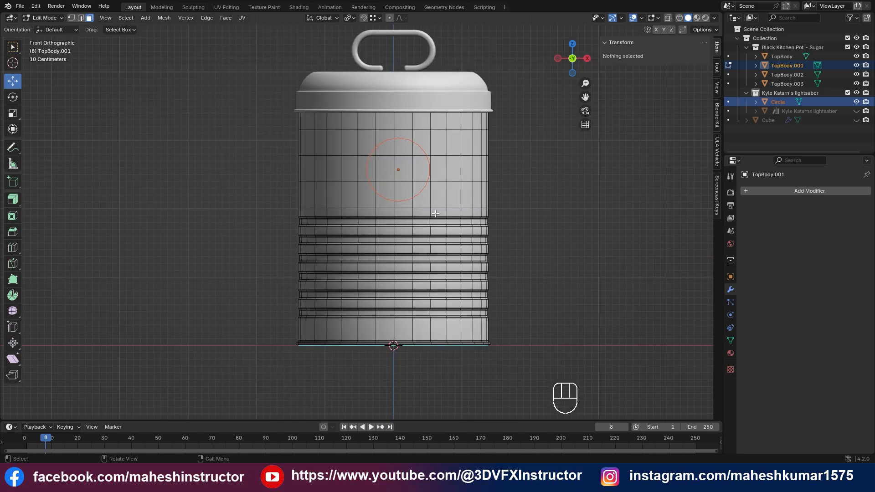
scroll(429, 177, up, 1)
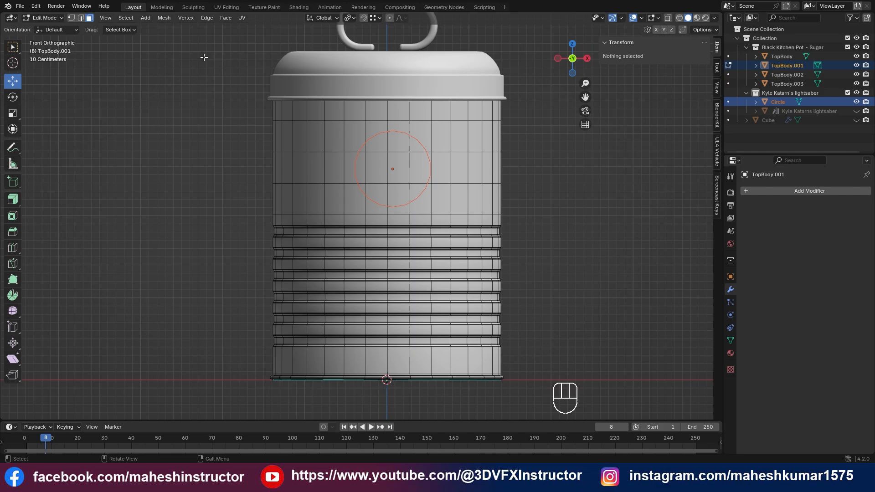
click(162, 19)
mouse_move(166, 28)
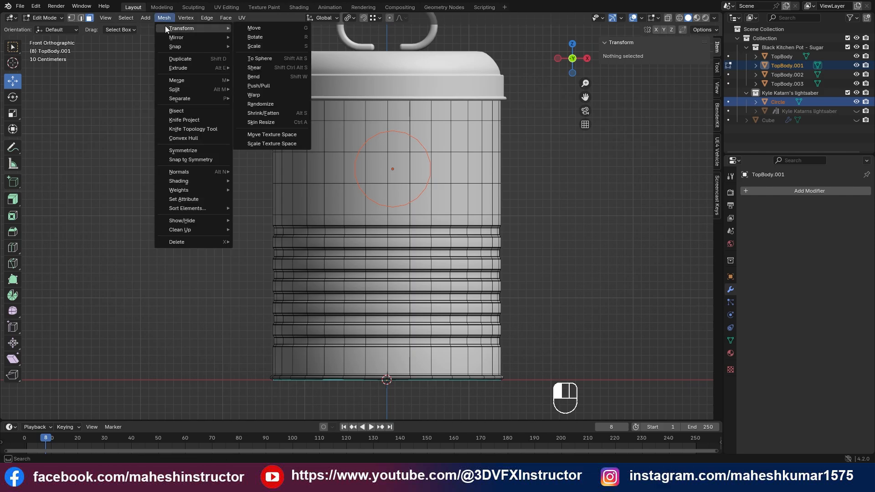
click(190, 119)
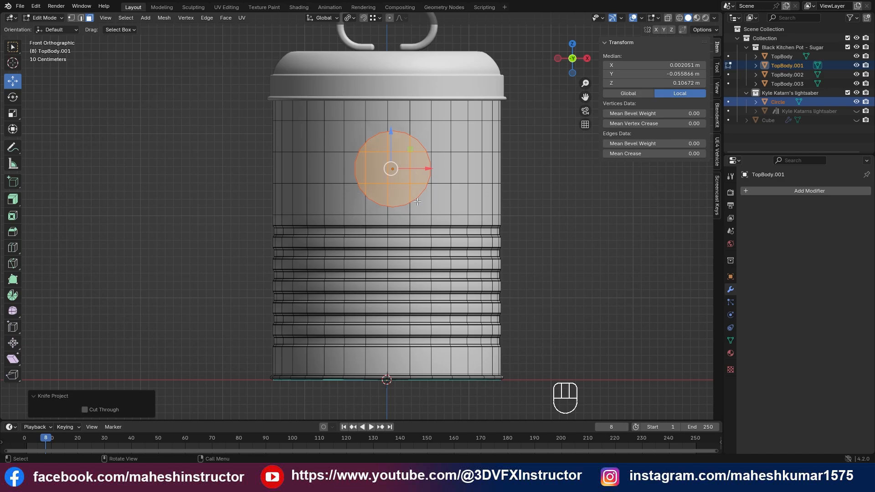
middle_drag(417, 202, 512, 242)
scroll(393, 190, up, 4)
mouse_move(392, 190)
middle_down()
mouse_move(410, 187)
mouse_move(395, 181)
middle_up()
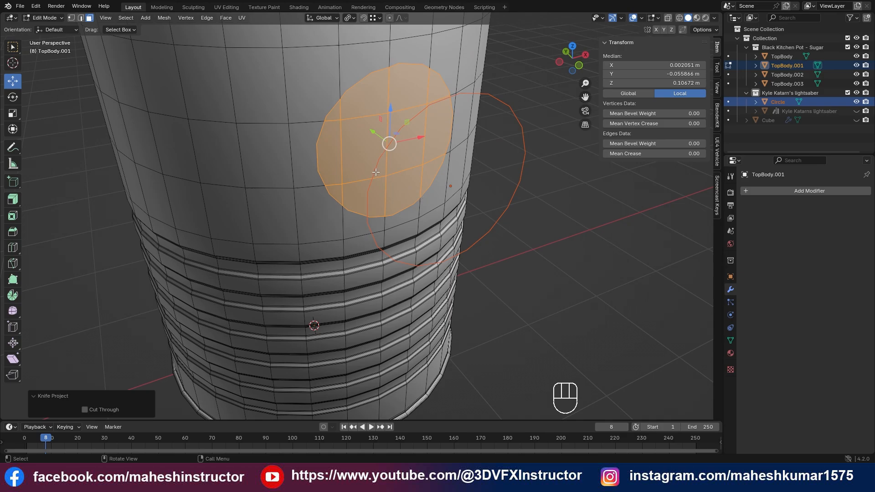
middle_drag(393, 174, 403, 192)
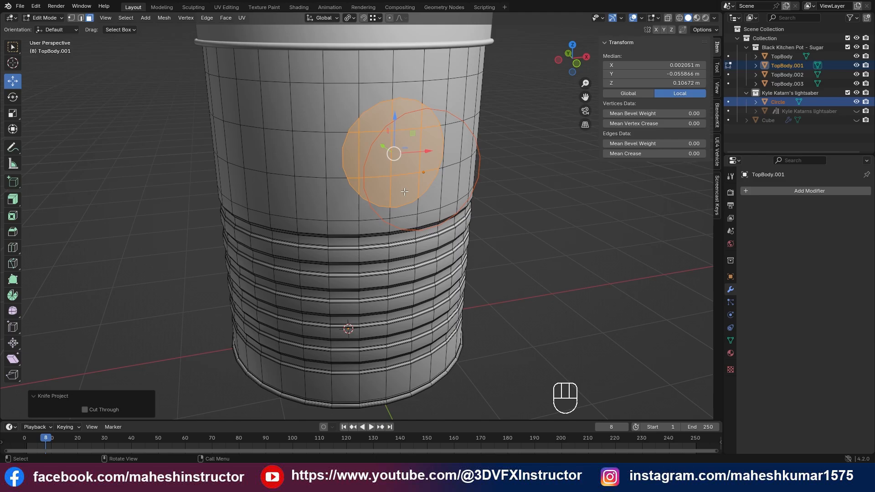
middle_drag(401, 216, 391, 216)
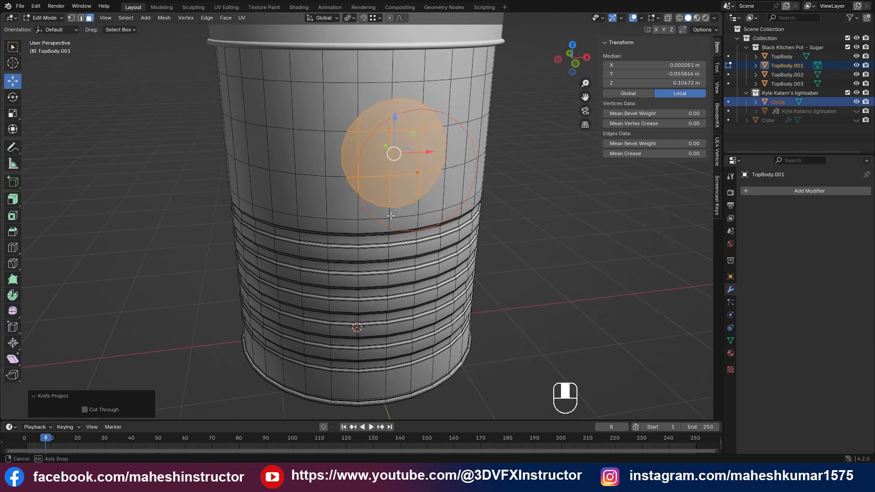
middle_drag(320, 164, 303, 175)
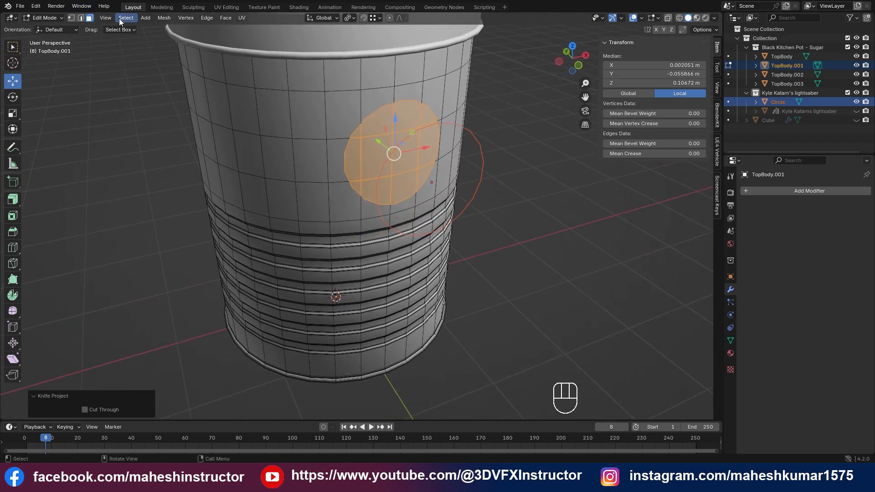
Step: Try Knife Project with the circle from an angled perspective view, and undo both circle cuts
click(163, 18)
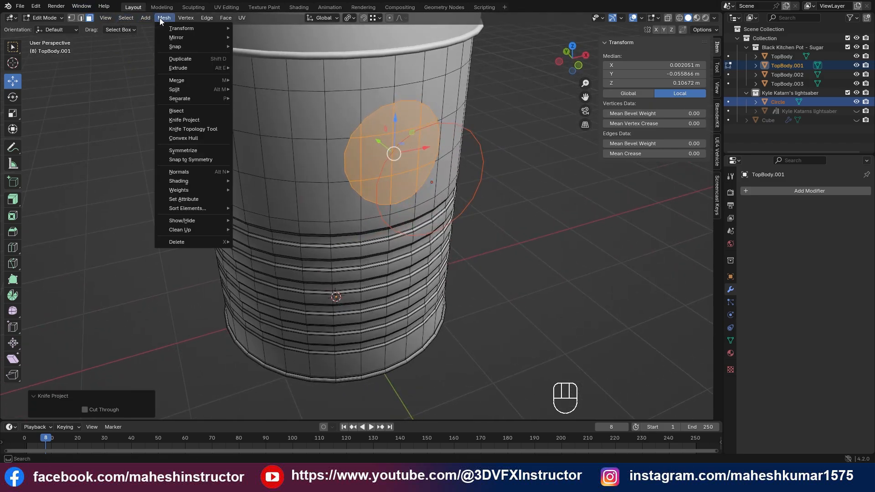
click(204, 120)
middle_drag(320, 157, 348, 156)
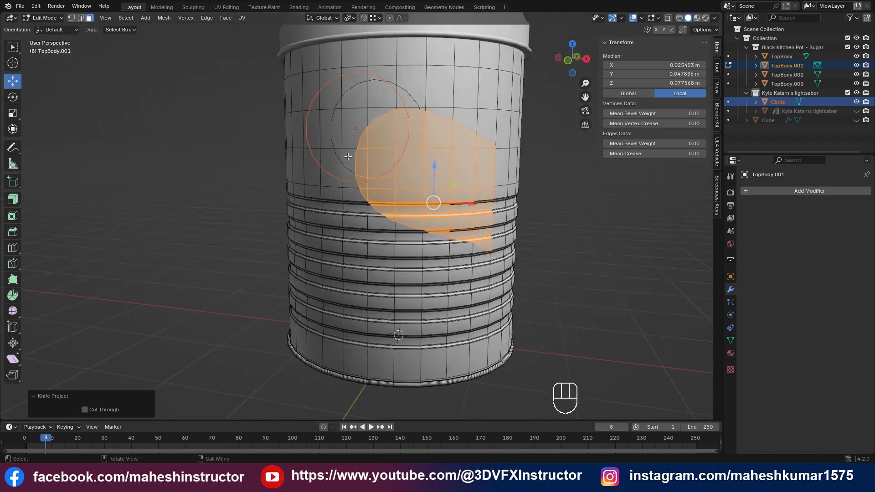
middle_drag(393, 177, 421, 177)
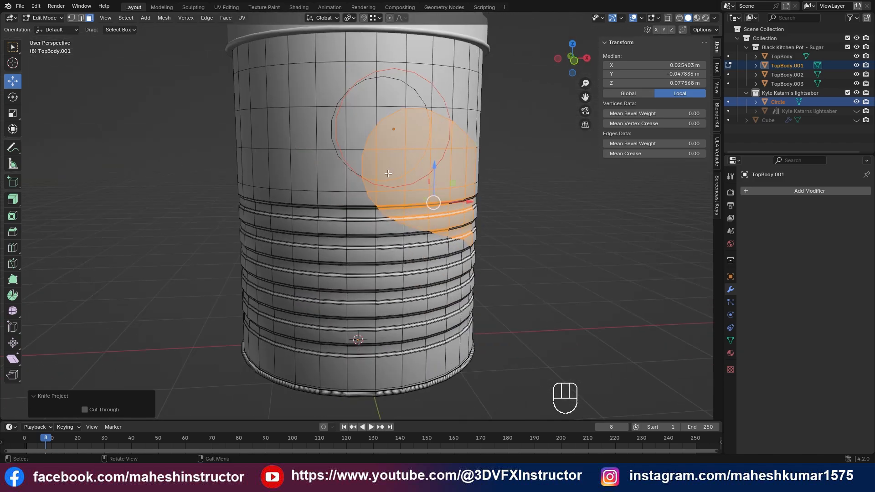
key(ctrl+z)
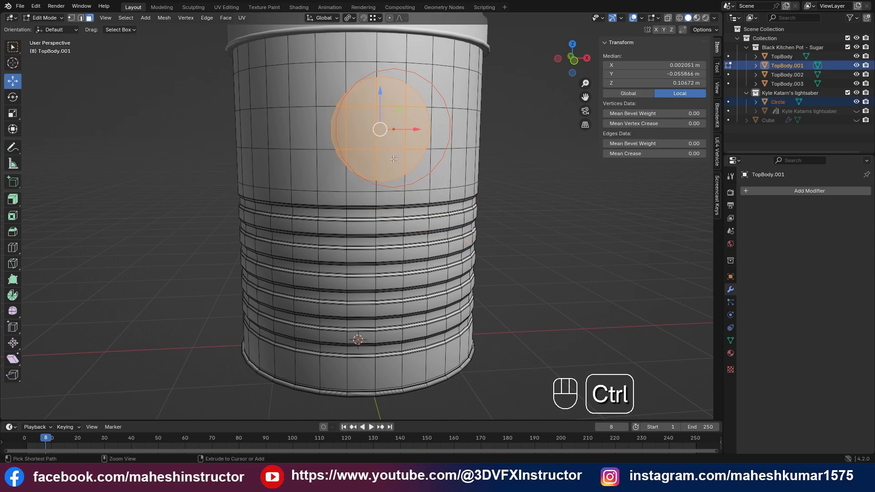
key(ctrl+z)
Step: Reselect the Circle object as the cutter and run Knife Project on the pot body from the front view
middle_drag(379, 173, 361, 183)
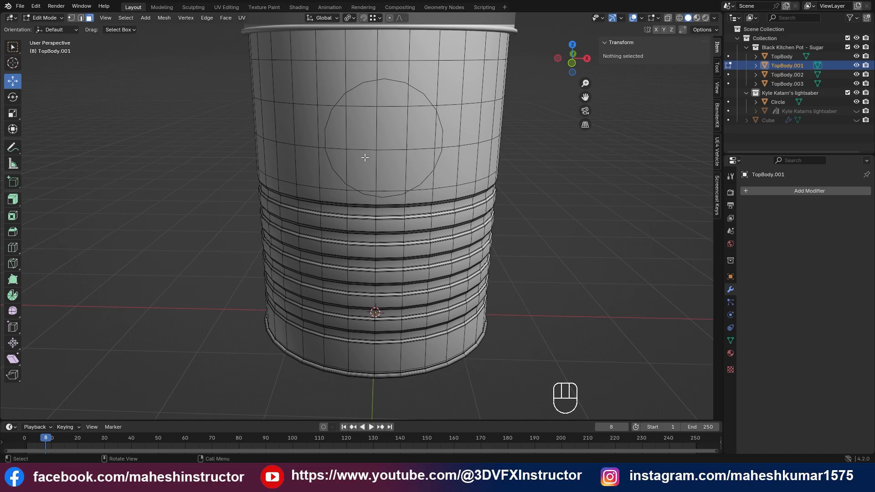
ctrl+click(777, 102)
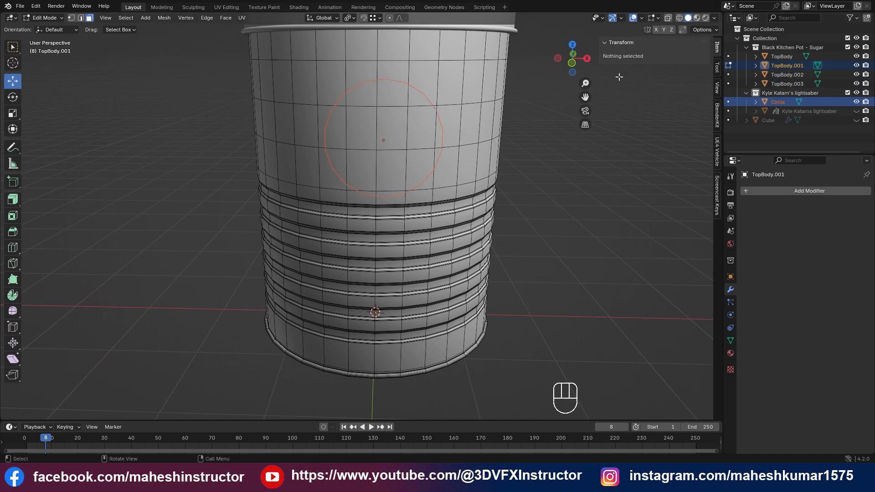
shift+middle_drag(457, 163, 437, 166)
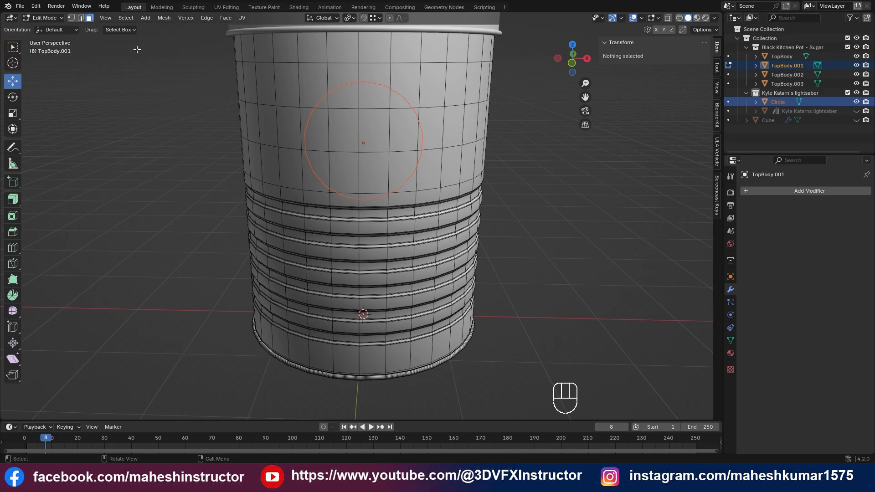
click(164, 18)
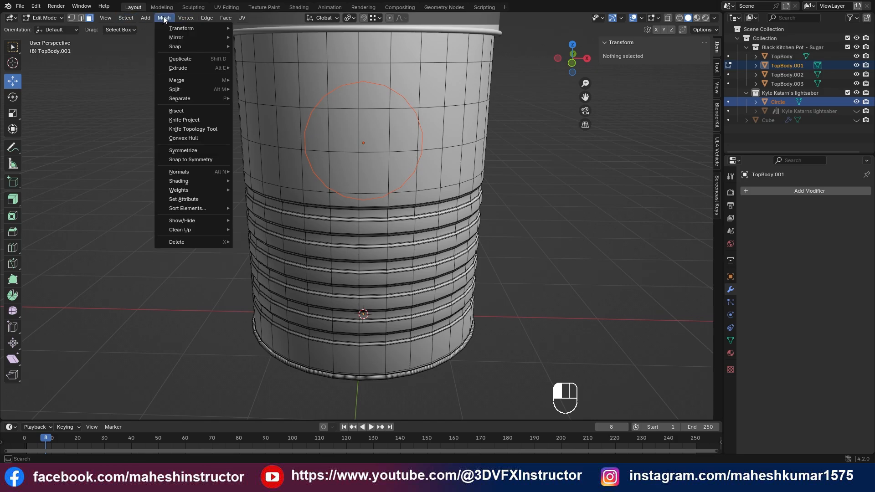
key(KP_1)
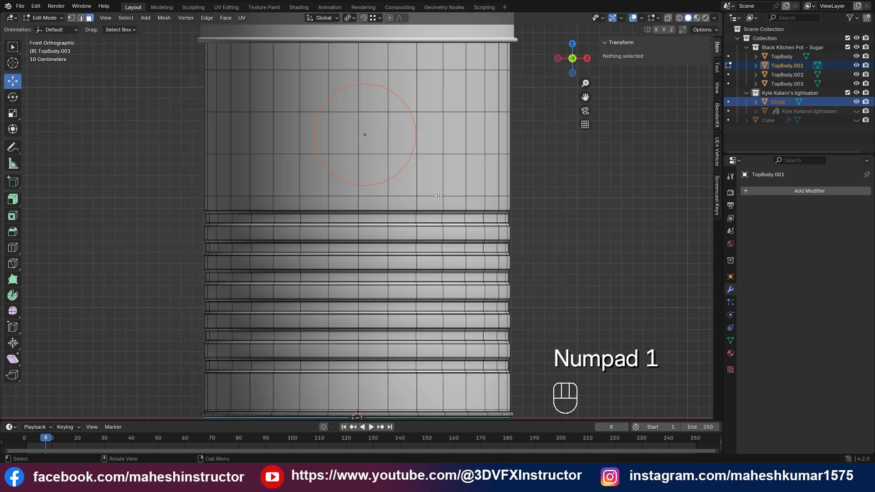
click(164, 18)
click(191, 121)
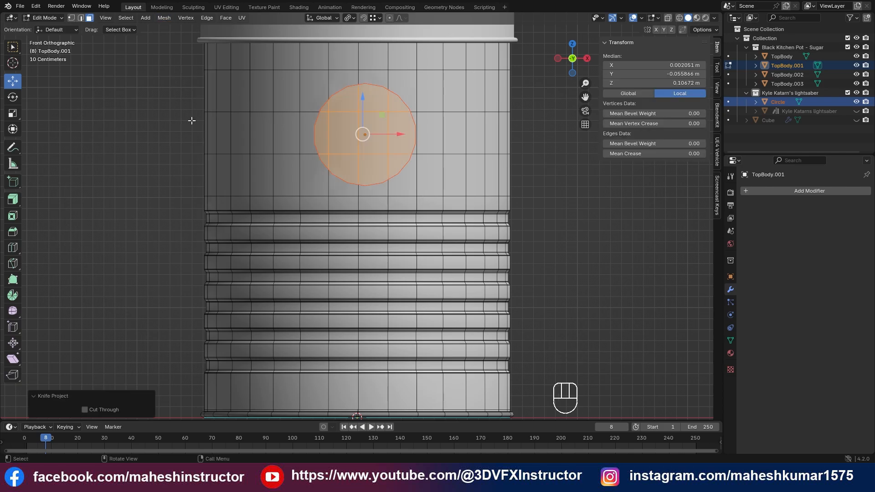
Step: Examine the projected circle cut and the other sides of the pot body
middle_drag(437, 222, 490, 256)
shift+middle_drag(416, 190, 487, 215)
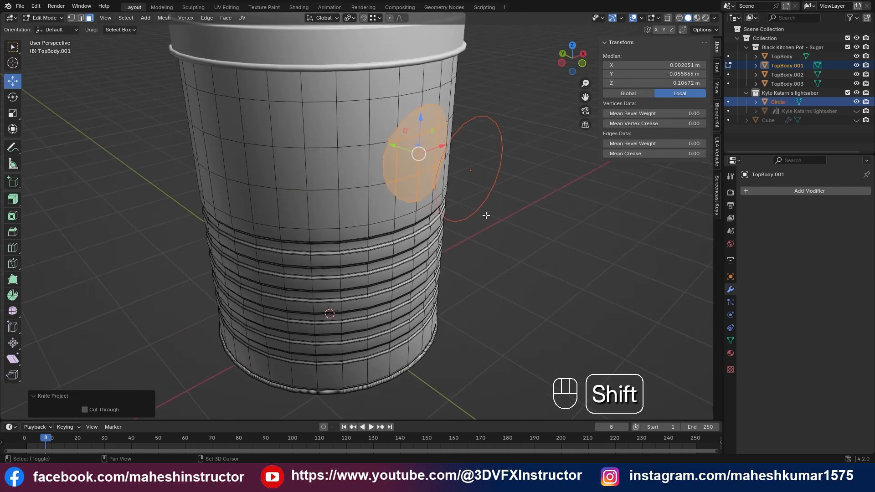
middle_drag(397, 228, 416, 201)
middle_drag(424, 201, 406, 196)
scroll(443, 198, down, 2)
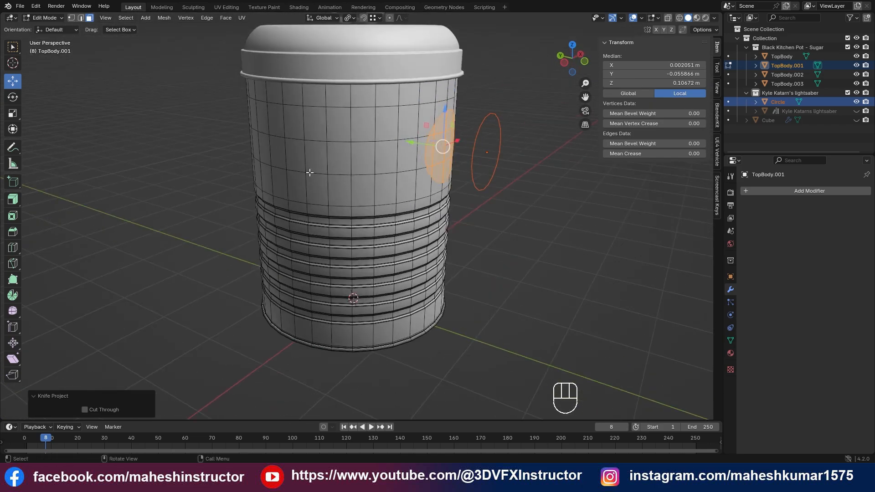
middle_drag(214, 185, 271, 193)
scroll(445, 209, down, 1)
middle_drag(444, 209, 354, 203)
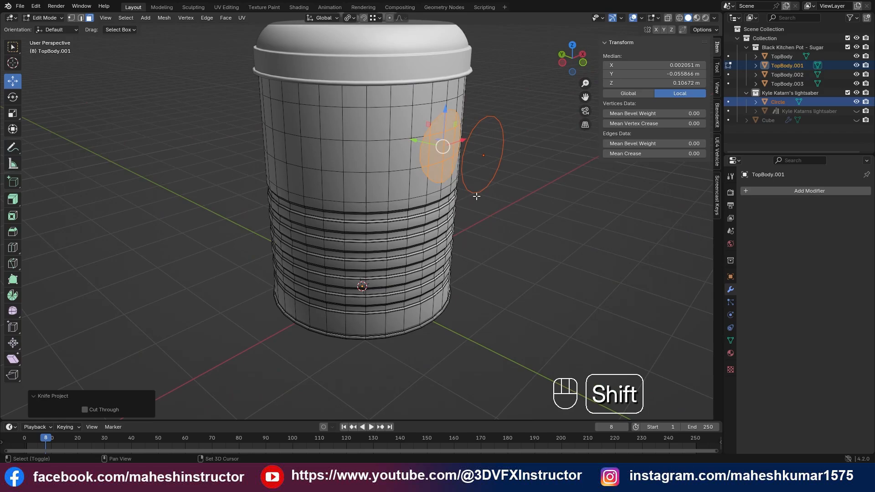
shift+middle_drag(500, 197, 476, 207)
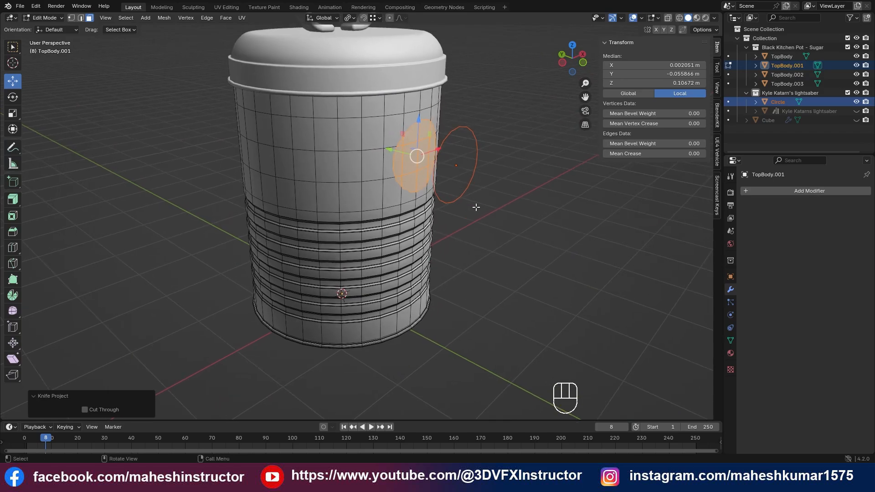
Step: Enable Cut Through for the Knife Project operation and undo the resulting cut
click(85, 410)
middle_drag(312, 347, 244, 335)
key(ctrl+z)
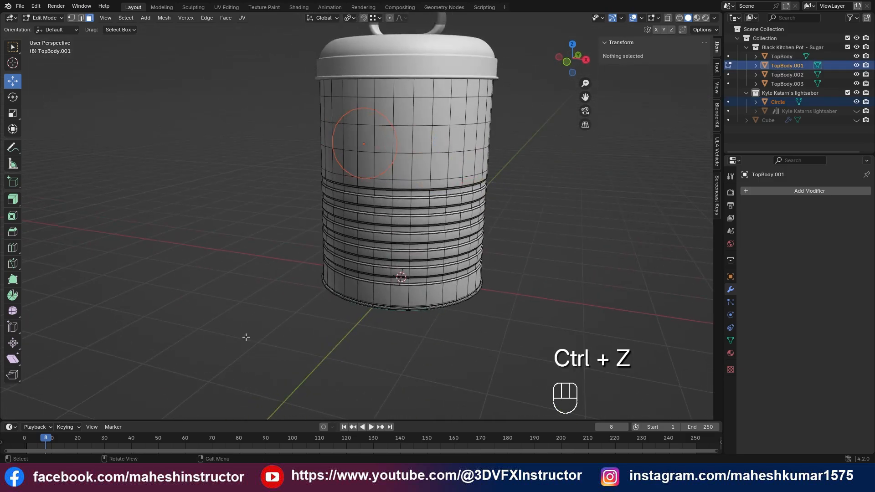
Step: Run Knife Project again from the front view with Cut Through on, and check the far side of the pot
key(KP_1)
click(163, 17)
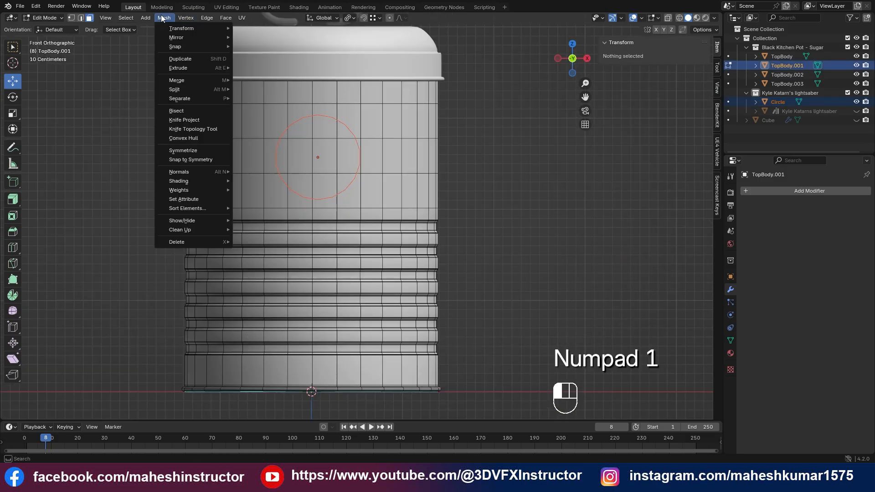
click(191, 121)
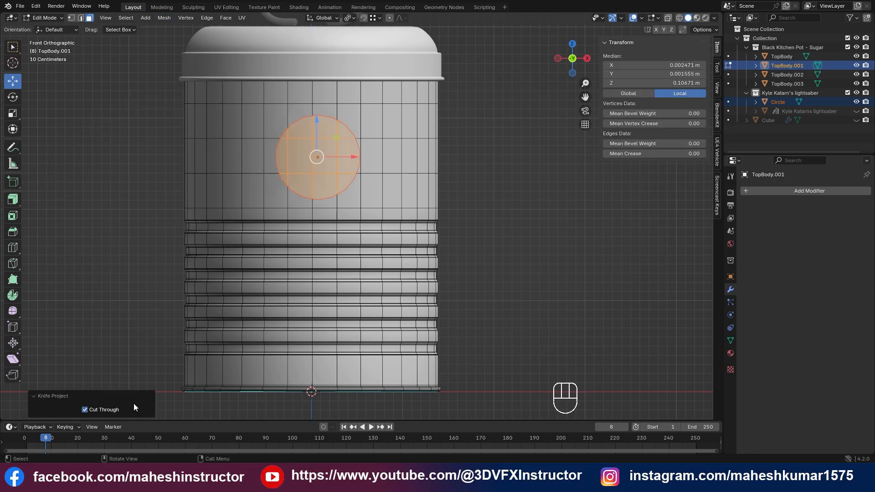
middle_drag(401, 293, 209, 250)
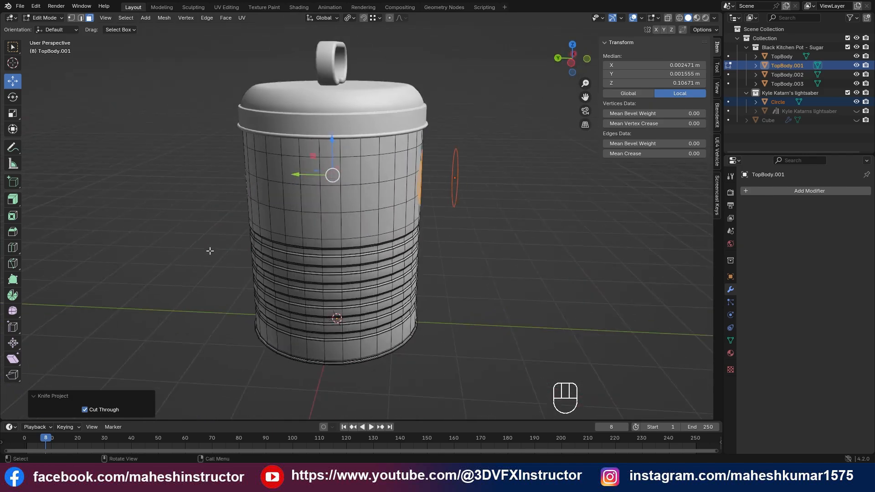
middle_drag(356, 234, 423, 230)
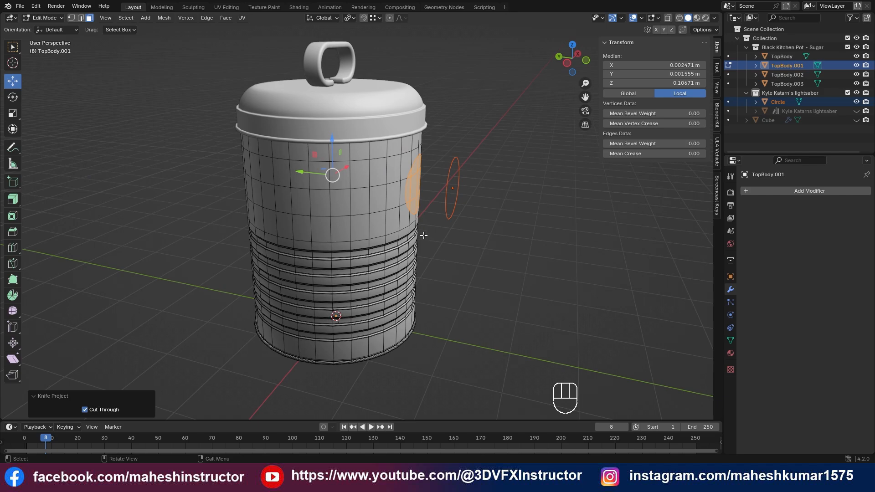
Step: Delete the three horizontal face loops below the rim of the pot body TopBody.001
key(Tab)
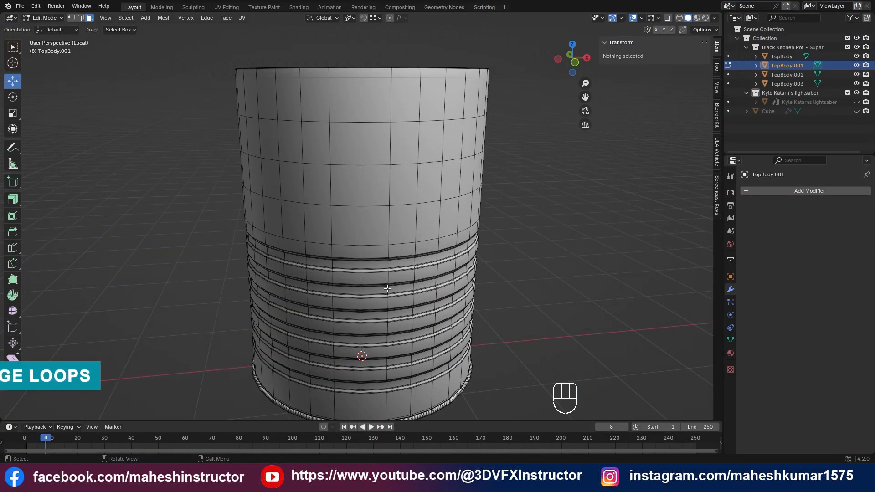
shift+middle_drag(361, 196, 368, 195)
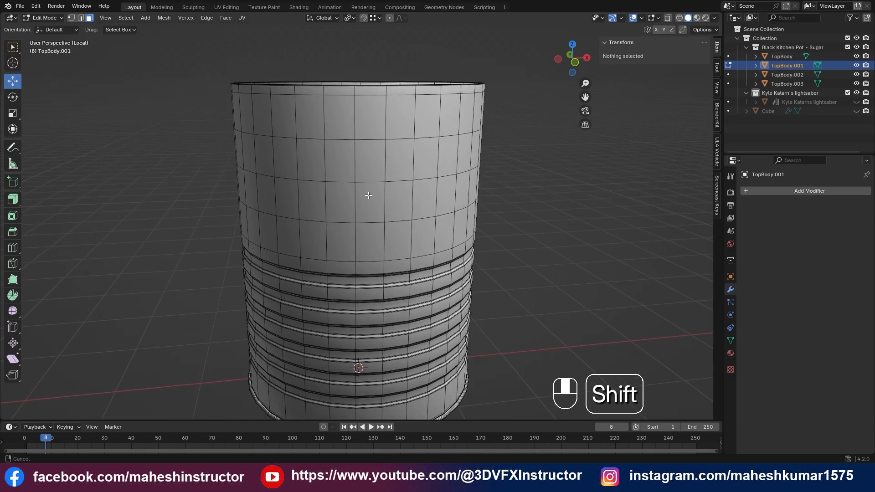
click(337, 159)
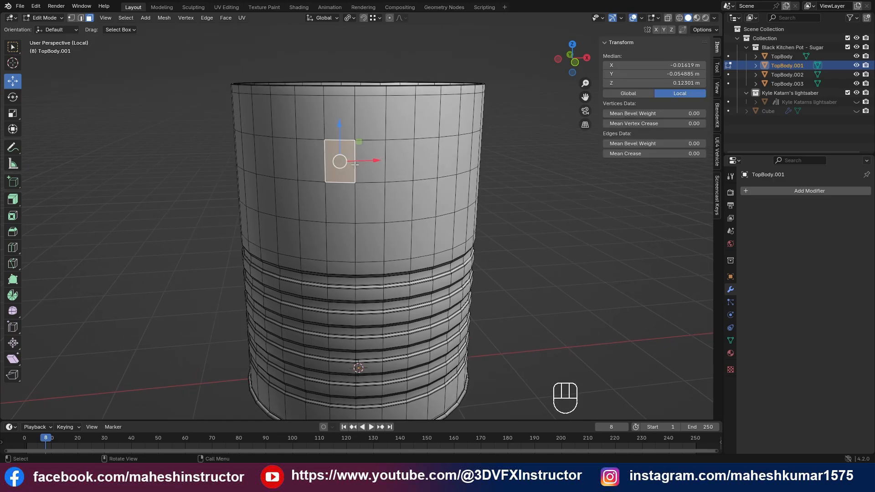
alt+click(305, 160)
alt+shift+click(310, 204)
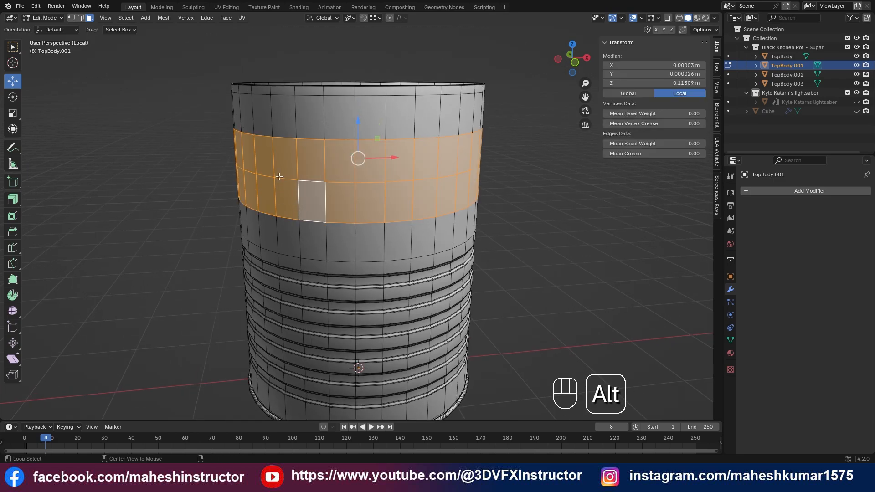
alt+shift+click(289, 129)
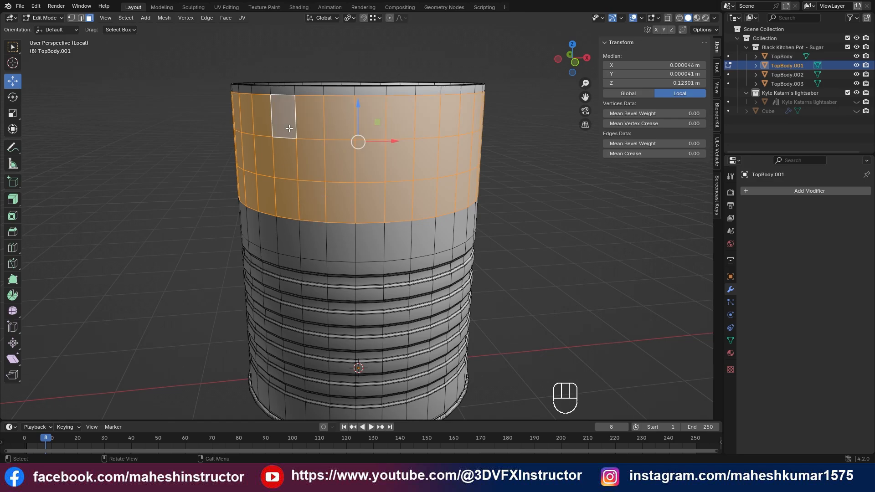
key(x)
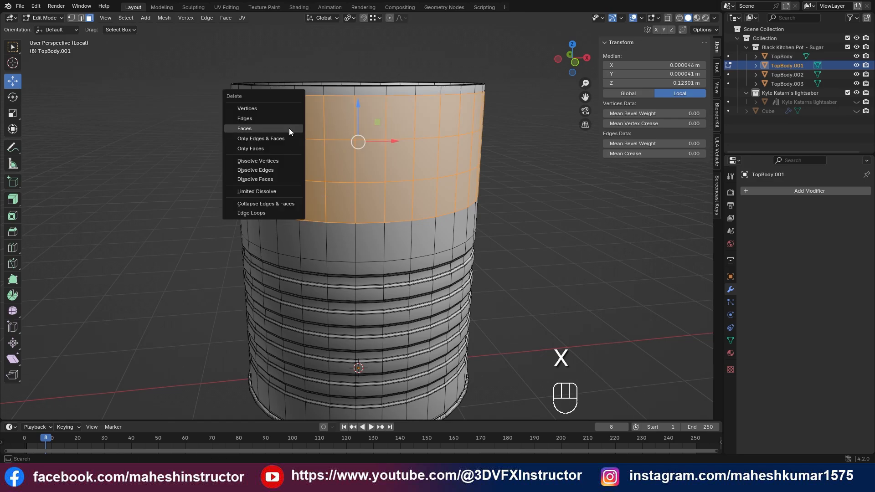
click(288, 128)
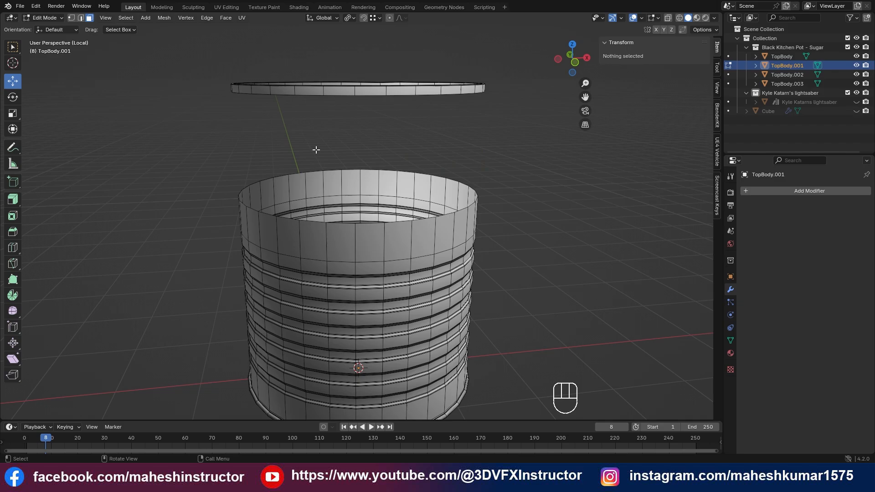
Step: Select the open edge loops of the pot body and the detached rim, and close the gap with Bridge Edge Loops
key(x)
shift+middle_drag(385, 180, 344, 226)
key(1)
click(358, 242)
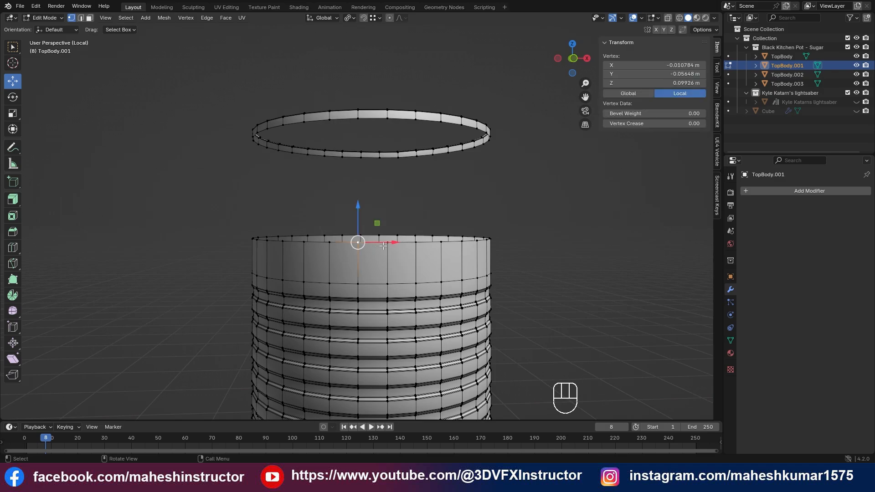
alt+click(392, 249)
click(353, 245)
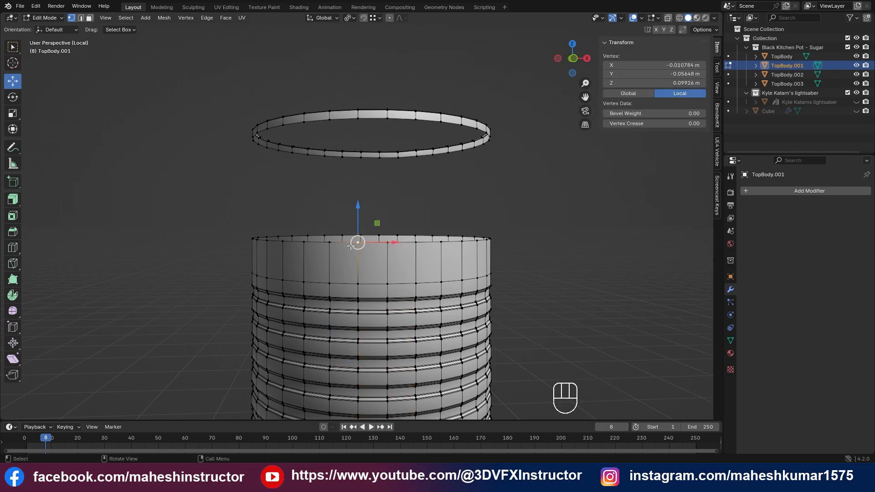
alt+click(389, 243)
middle_drag(352, 155, 348, 183)
alt+shift+click(348, 184)
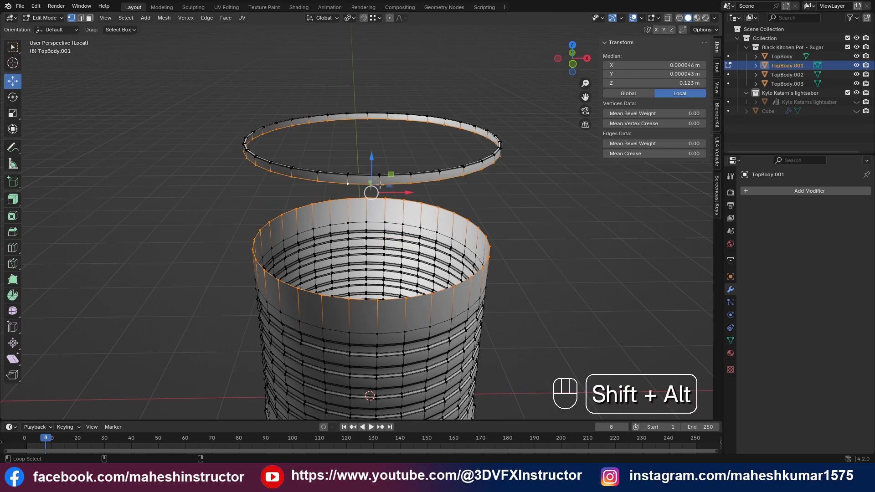
middle_drag(396, 264, 404, 263)
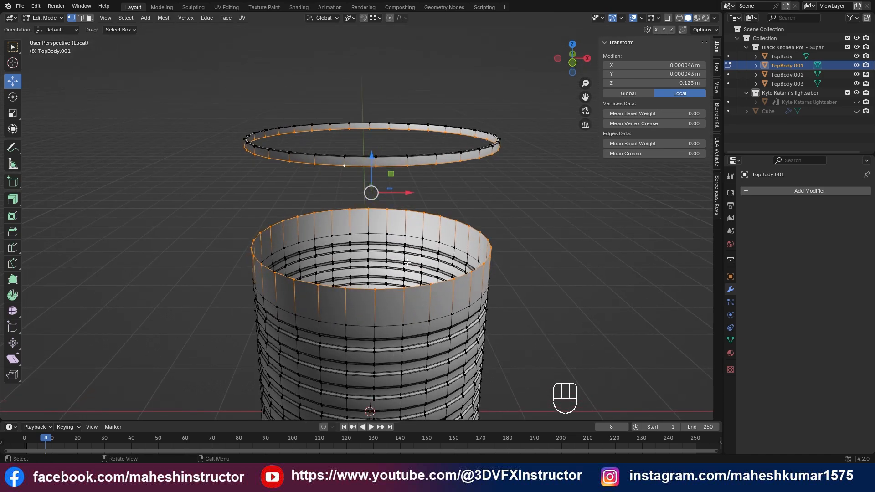
key(ctrl+e)
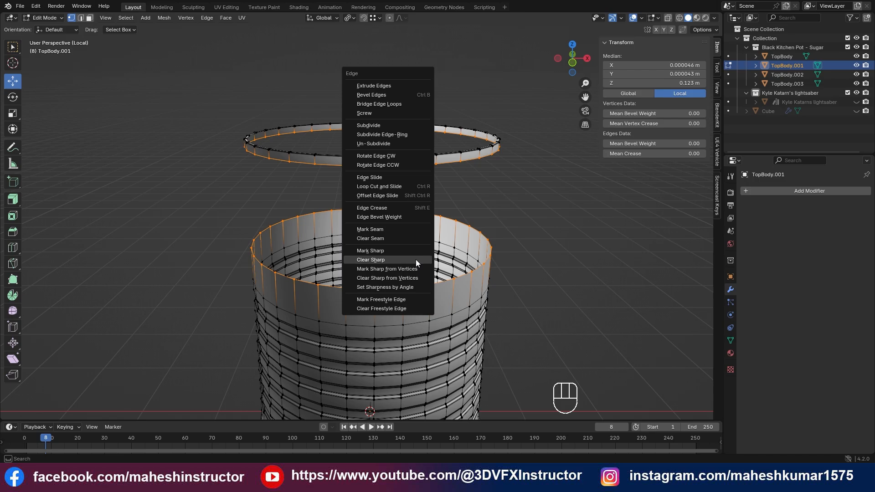
click(384, 105)
middle_drag(406, 271, 411, 274)
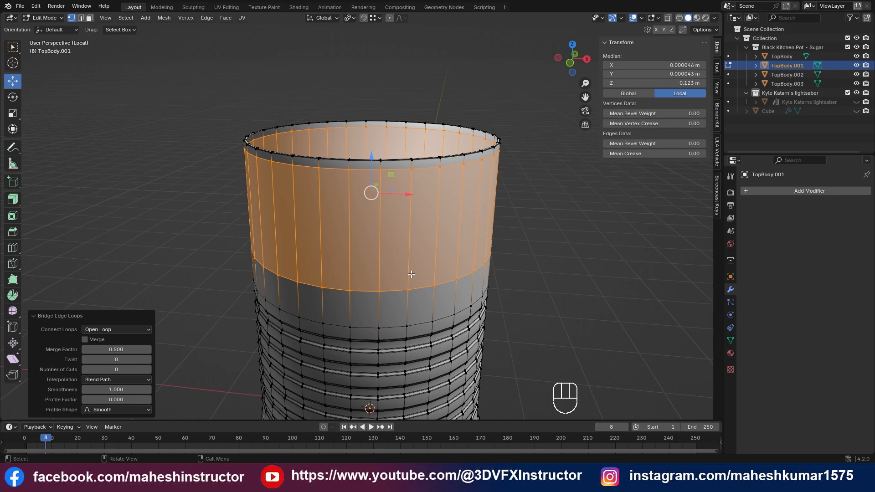
key(Tab)
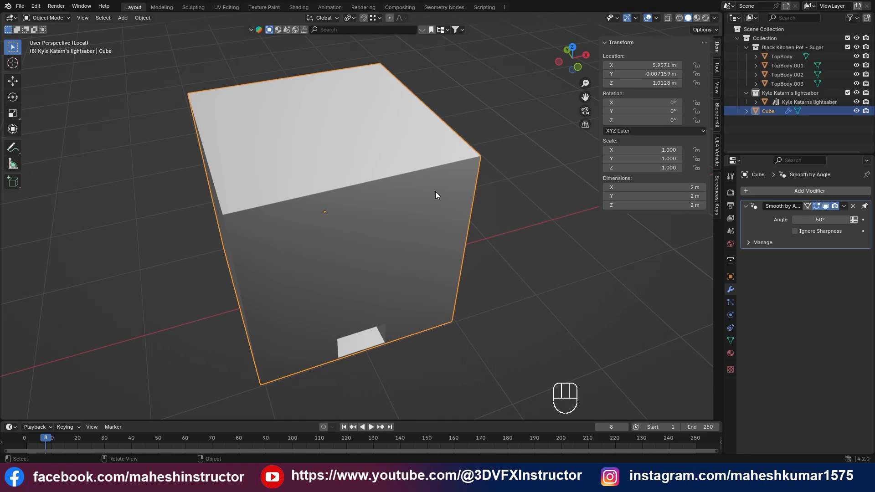
Step: Select the circular faces on the cube's top and bottom and cut a through hole between them with Bridge Edge Loops
key(Tab)
shift+middle_drag(317, 129, 359, 147)
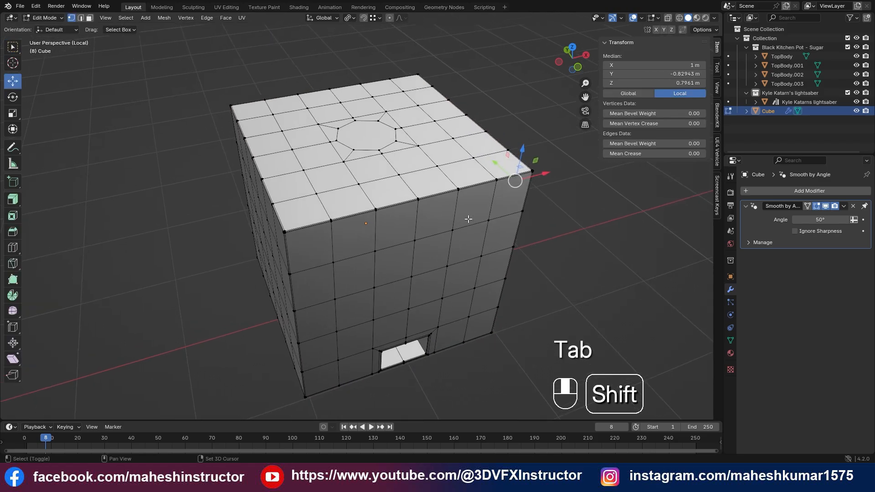
click(358, 138)
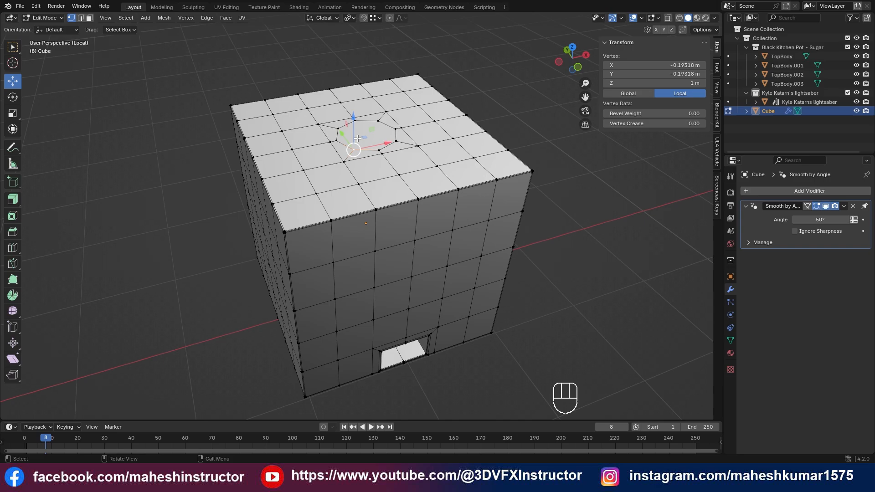
key(3)
click(377, 146)
middle_drag(400, 303, 402, 266)
shift+click(370, 314)
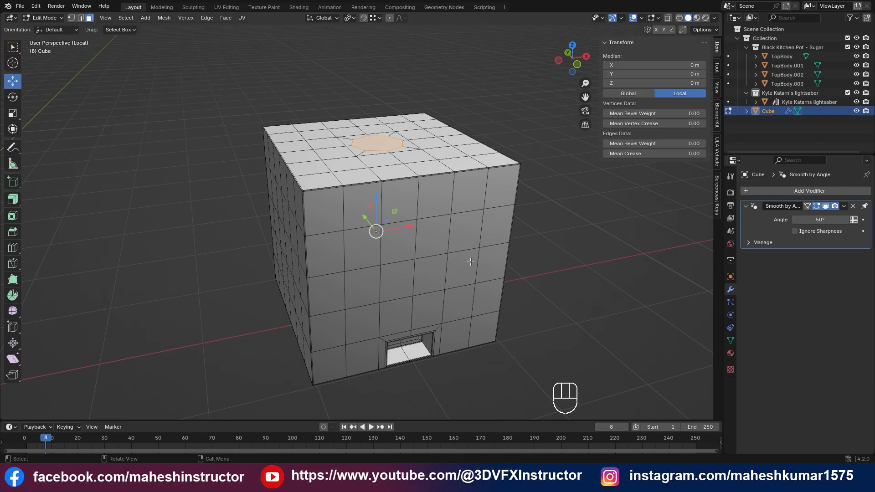
scroll(452, 212, up, 2)
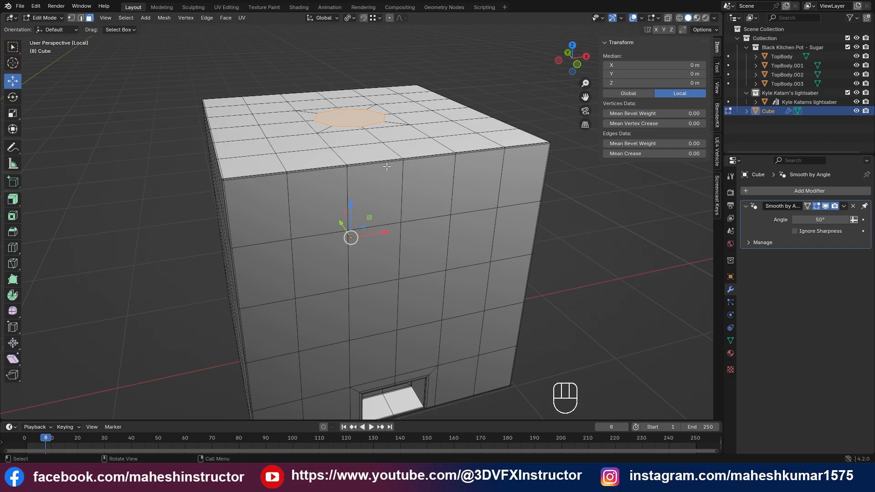
scroll(387, 167, down, 2)
shift+middle_drag(444, 198, 431, 206)
key(ctrl+e)
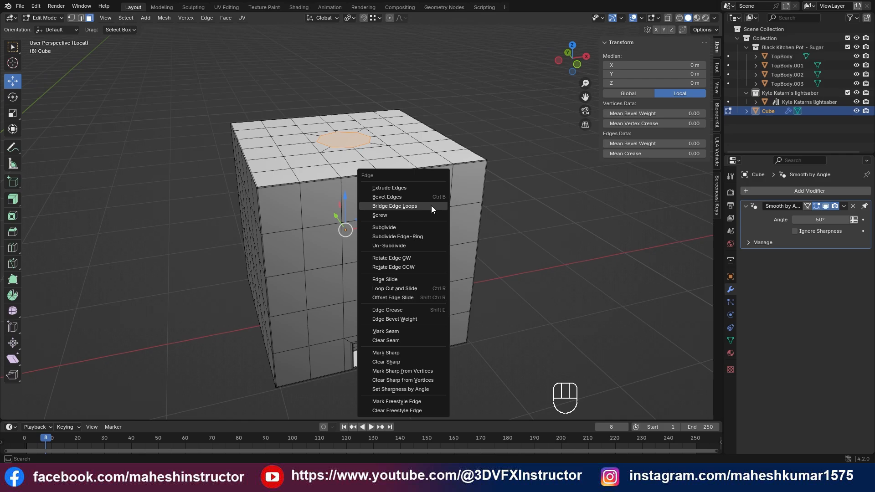
click(431, 206)
middle_drag(423, 206, 385, 250)
scroll(363, 221, up, 3)
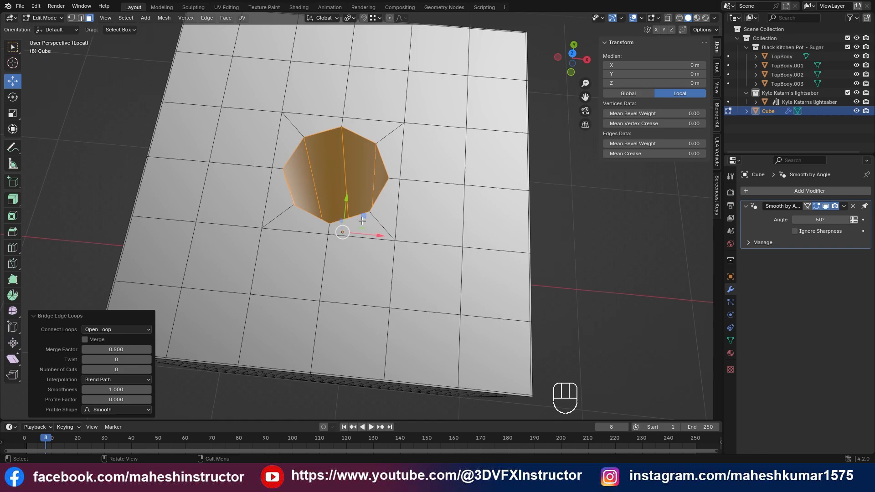
middle_drag(324, 135, 392, 259)
key(Tab)
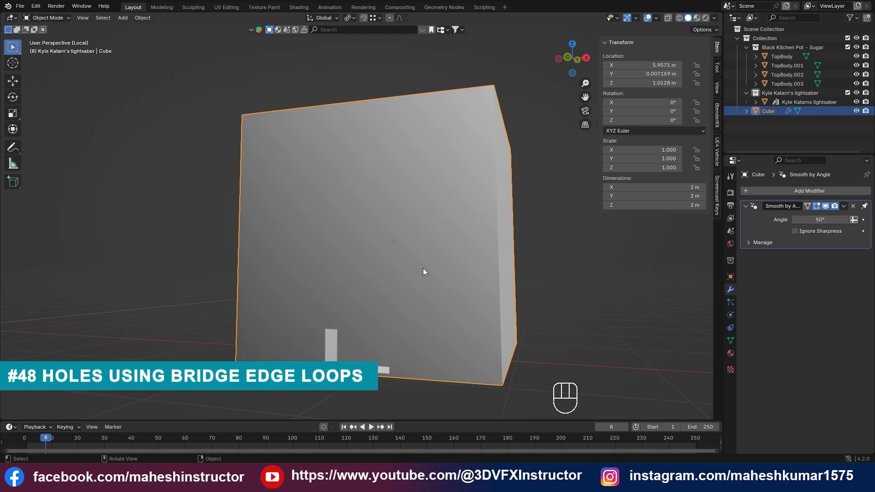
Step: Apply Shade Smooth to the cube and inspect the shading around the rectangular opening
middle_drag(422, 211, 480, 203)
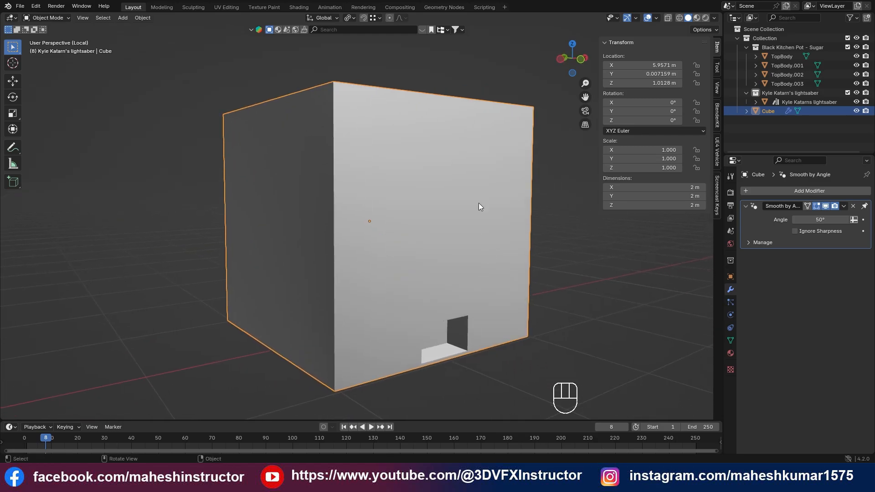
right_click(480, 185)
mouse_move(480, 185)
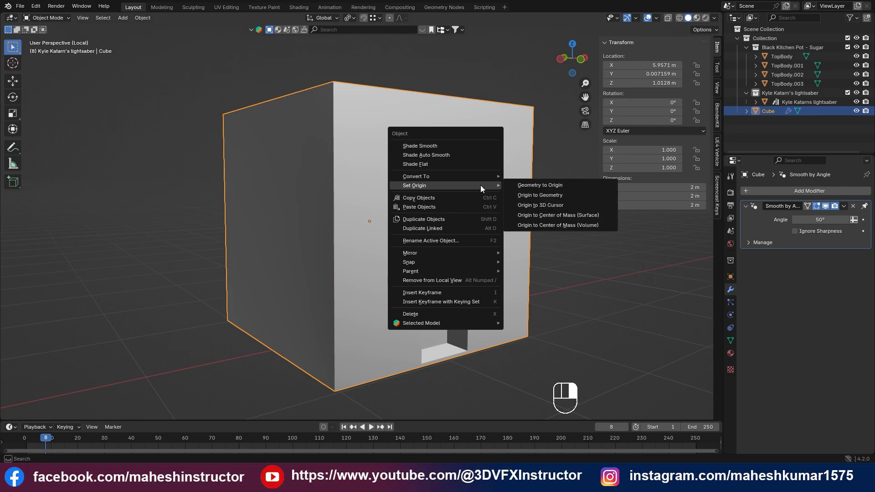
click(428, 146)
middle_drag(446, 233, 491, 283)
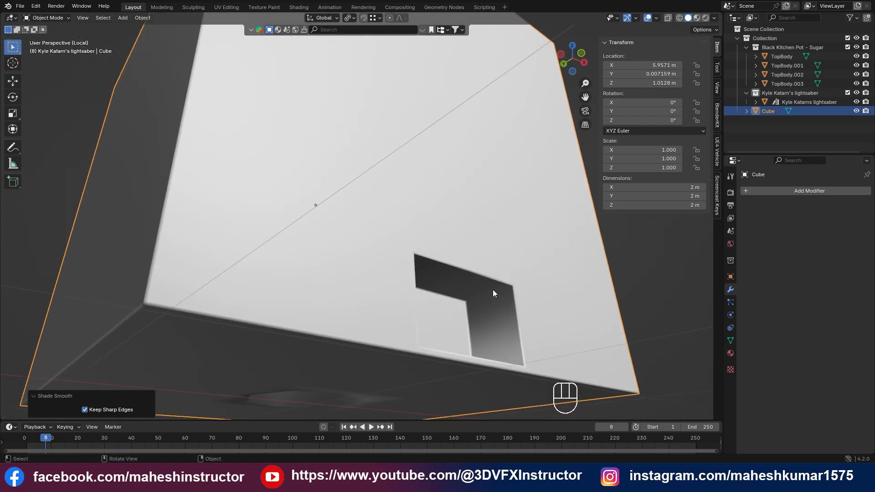
Step: Apply Shade Flat to the cube and check the faces inside its openings
right_click(496, 270)
click(478, 283)
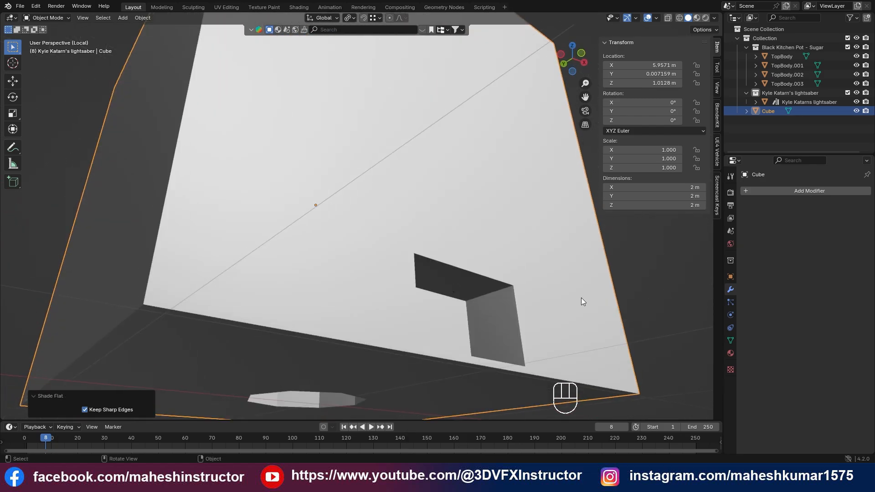
shift+middle_drag(488, 306, 496, 283)
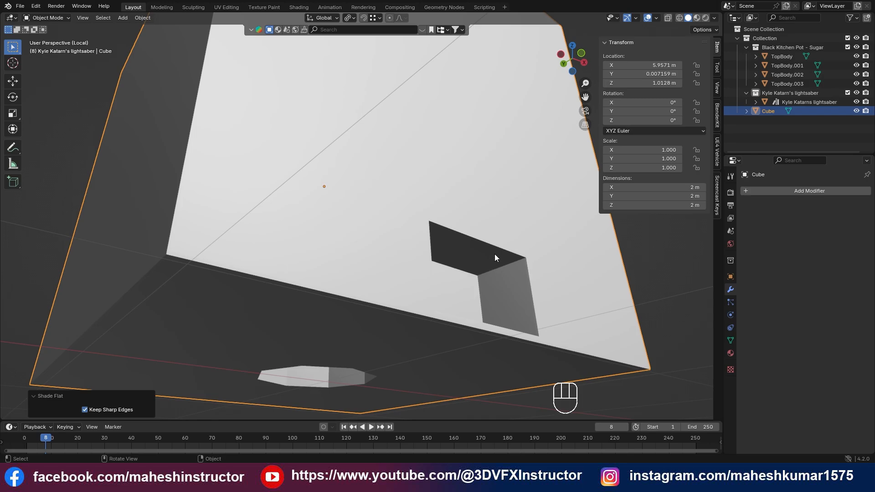
Step: Apply Shade Auto Smooth to the cube and inspect the shading of the round hole from below
right_click(498, 234)
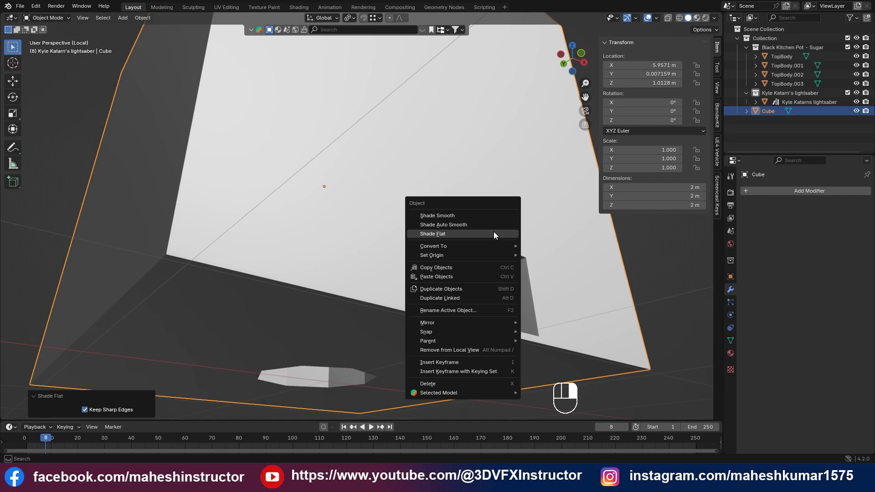
click(478, 225)
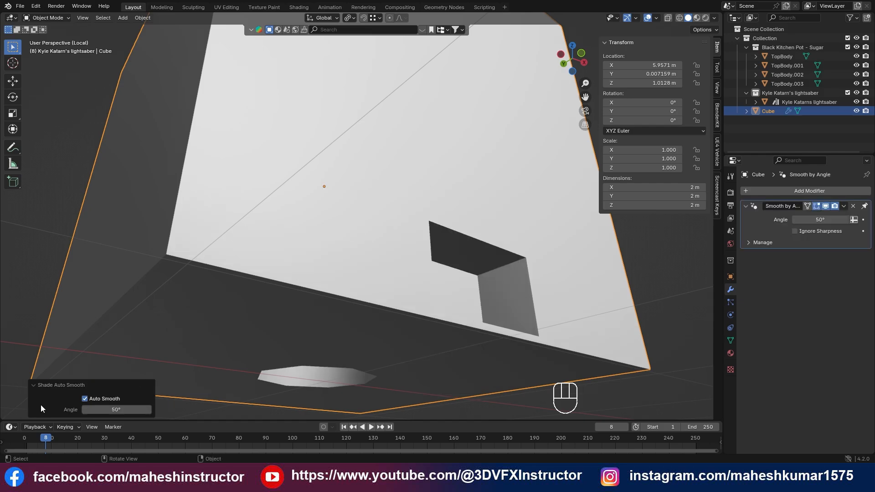
middle_drag(439, 290, 391, 319)
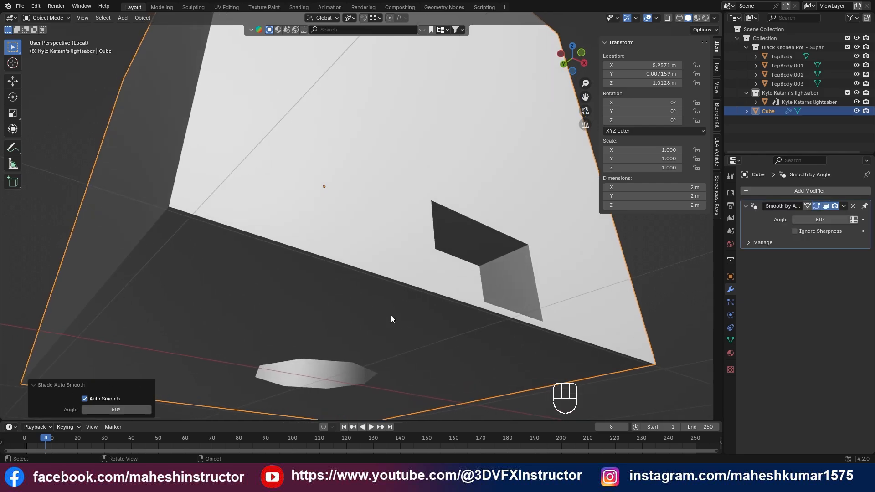
middle_drag(433, 283, 438, 278)
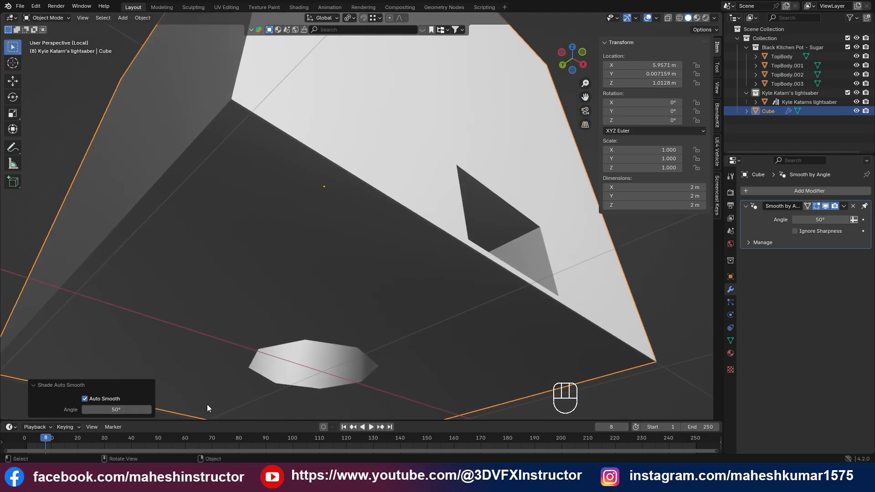
Step: Set the Auto Smooth angle to 90° and inspect the shading of the rectangular opening
click(119, 412)
text(90)
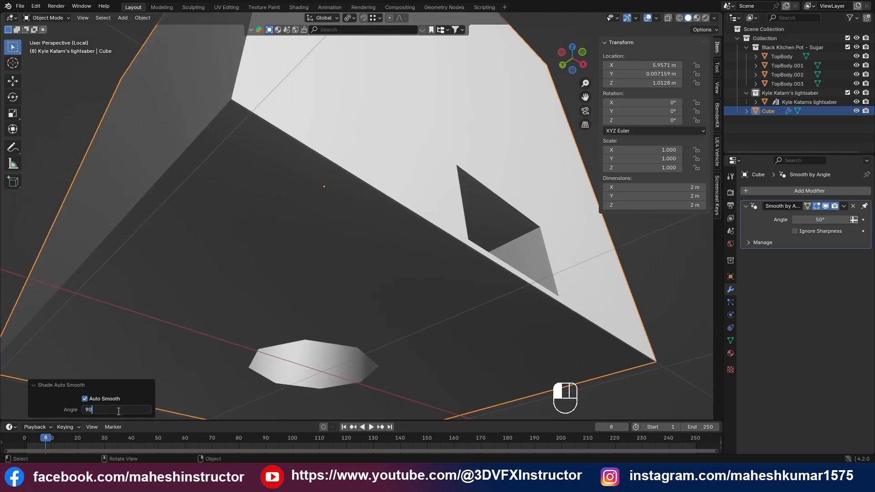
key(Return)
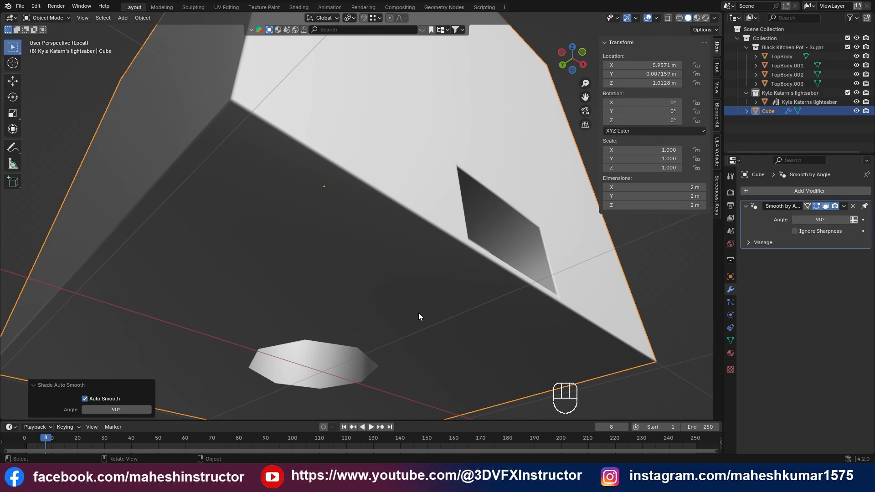
middle_drag(505, 267, 490, 286)
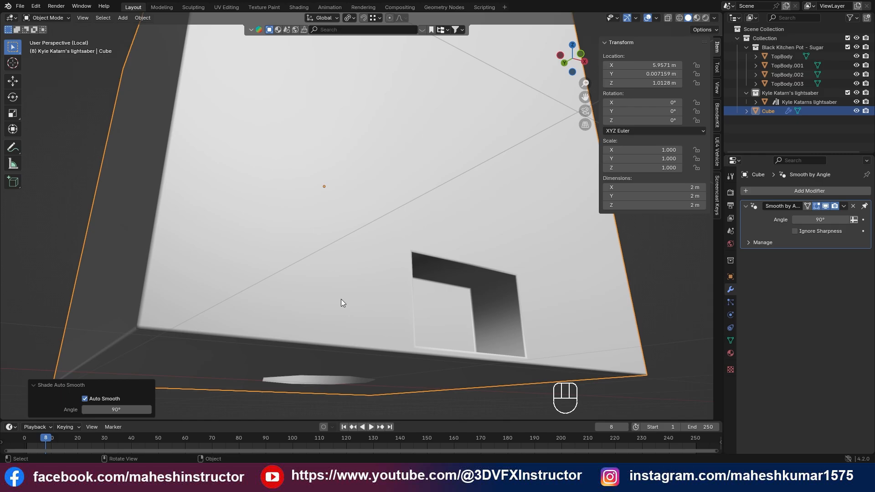
Step: Turn off Auto Smooth for the cube, check its shading and switch to Edit Mode
click(85, 399)
middle_drag(459, 270, 464, 264)
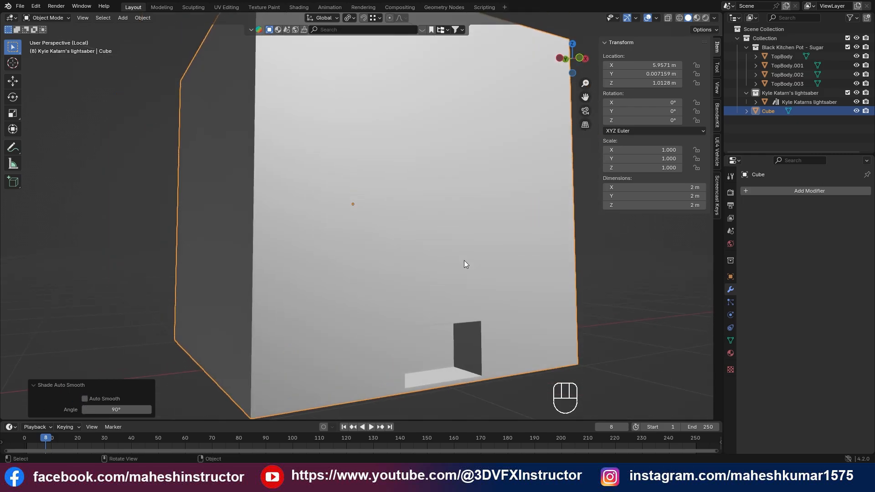
key(Tab)
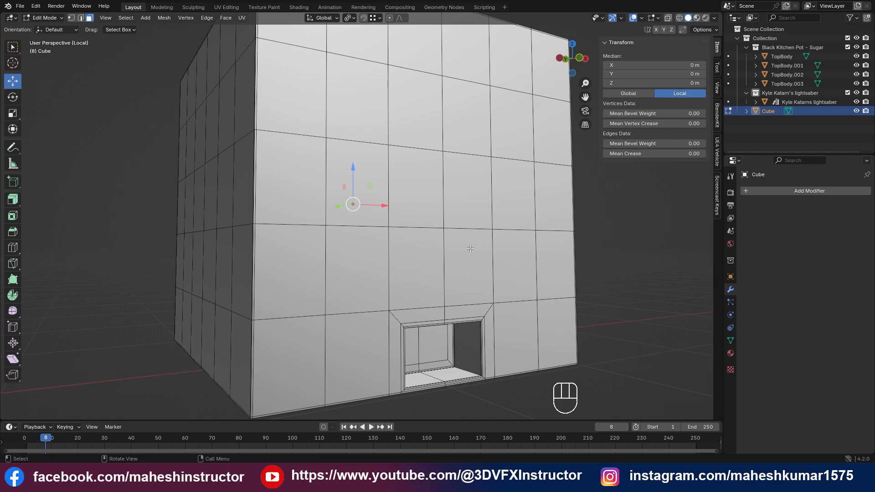
Step: Leave Edit Mode on the cube and exit Local View to bring back the whole scene
key(Tab)
scroll(430, 248, down, 8)
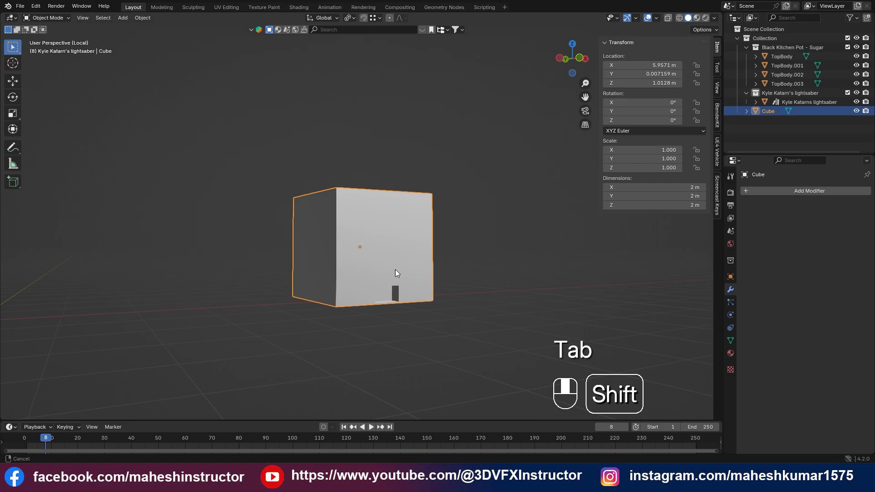
key(slash)
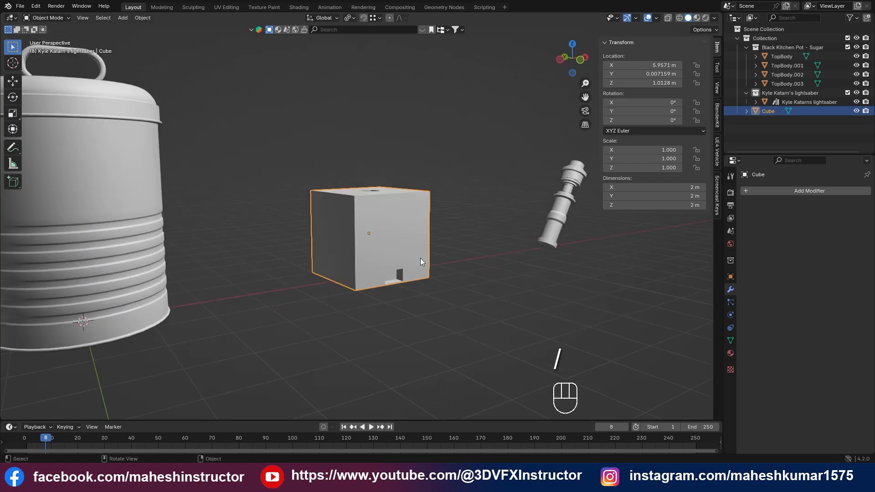
Step: Select all four parts of the sugar pot, isolate them in Local View and enter Edit Mode
click(163, 207)
mouse_move(273, 242)
shift+middle_down()
mouse_move(299, 221)
mouse_move(388, 248)
mouse_move(267, 235)
shift+middle_up()
scroll(360, 270, down, 1)
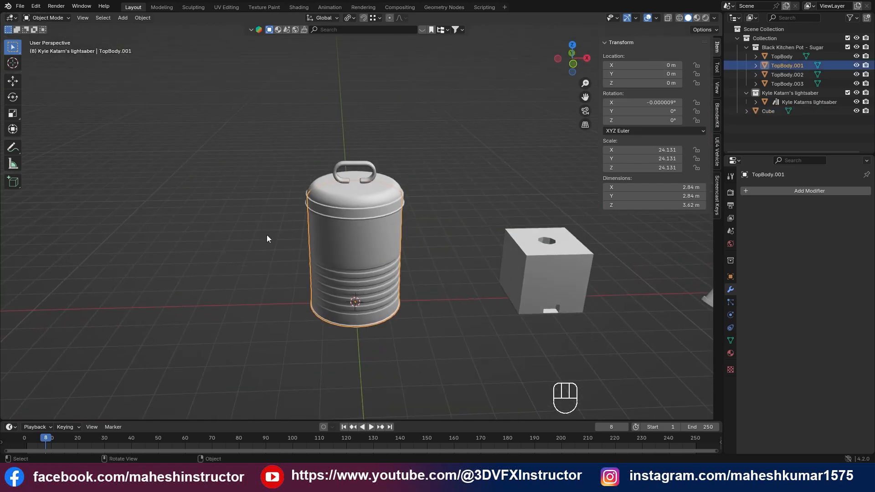
drag(248, 131, 444, 369)
key(Tab)
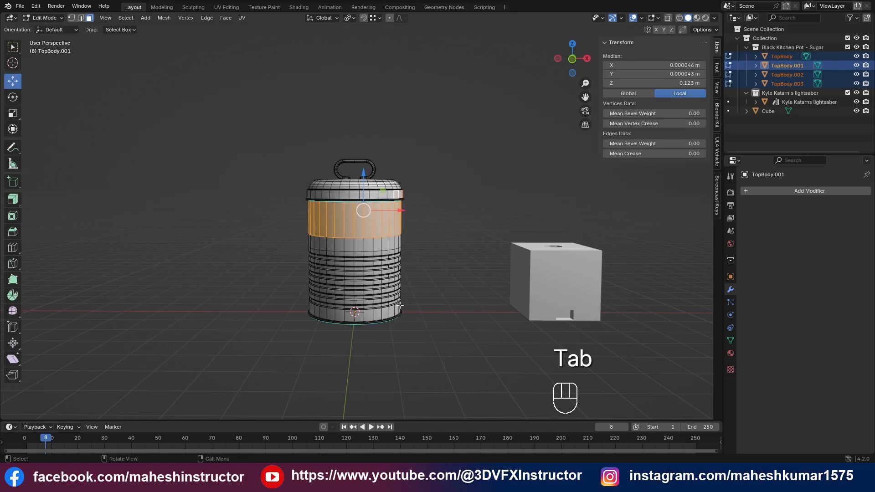
scroll(366, 195, up, 3)
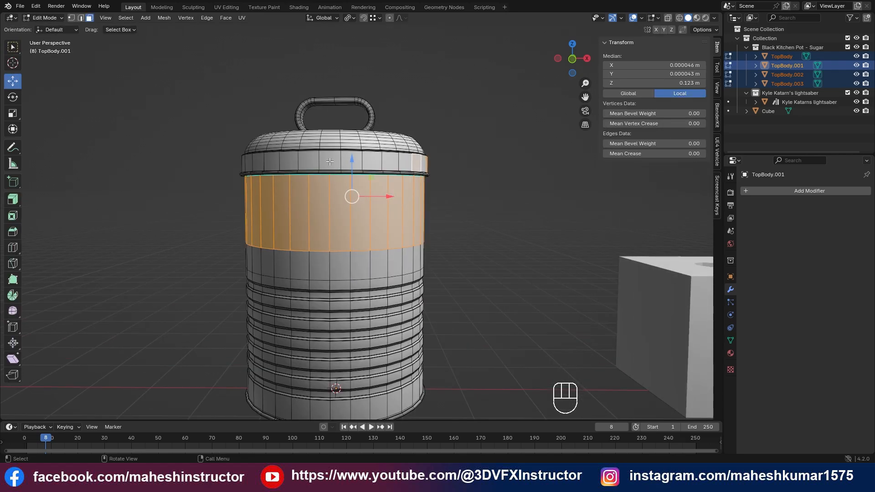
scroll(401, 206, down, 1)
scroll(365, 207, up, 1)
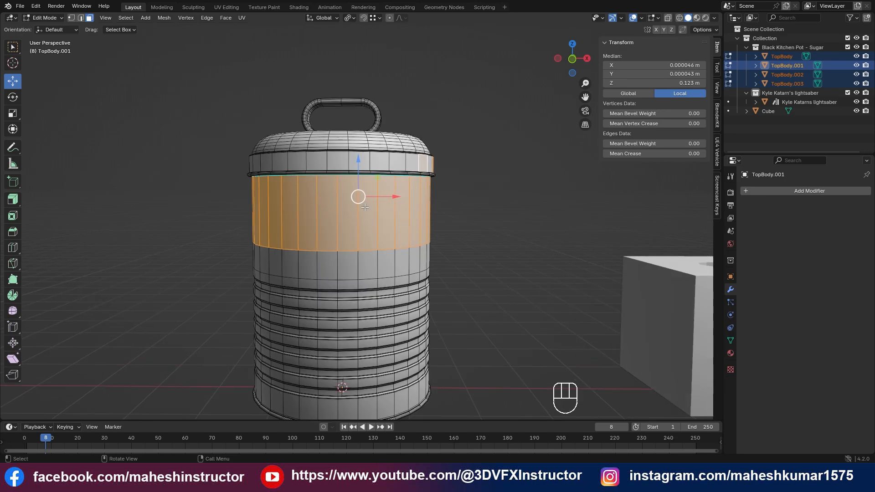
key(Tab)
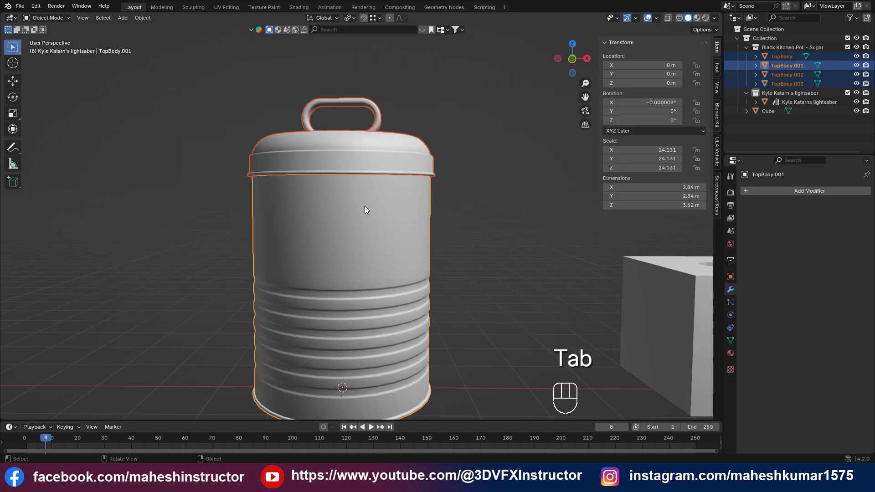
key(slash)
key(Tab)
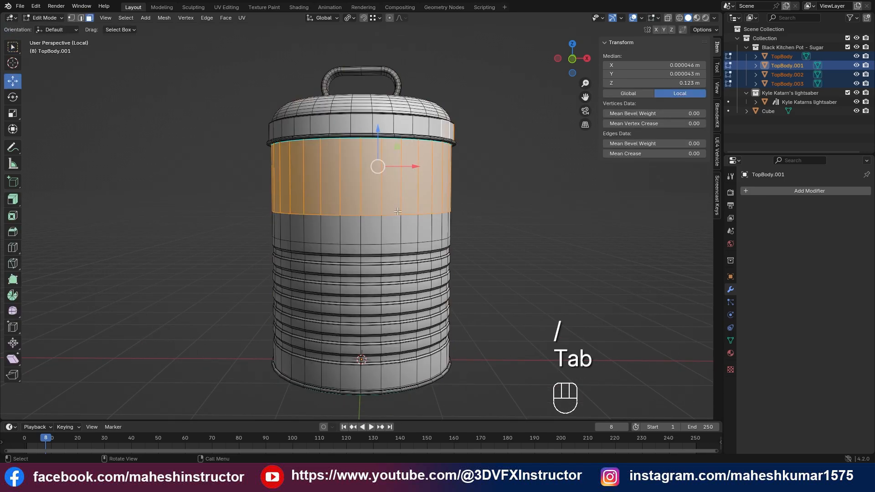
Step: Select all linked faces of the pot's lid, hide them, and undo the hiding
click(393, 195)
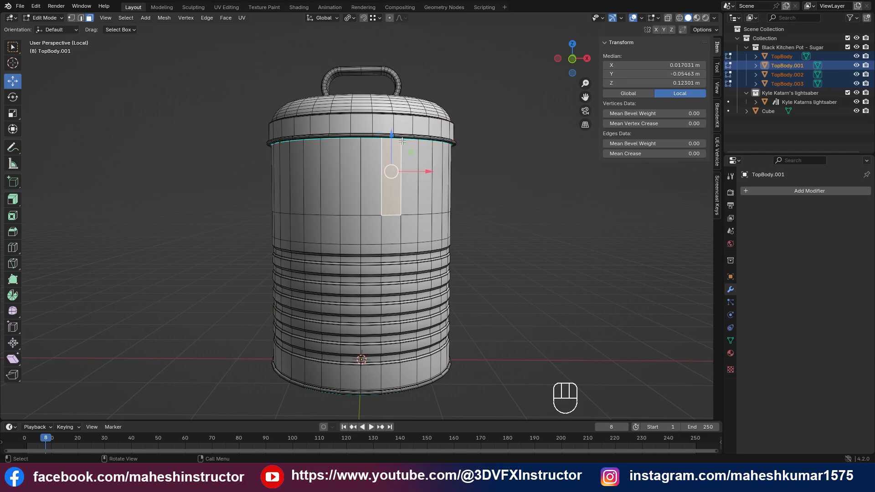
click(346, 114)
key(l)
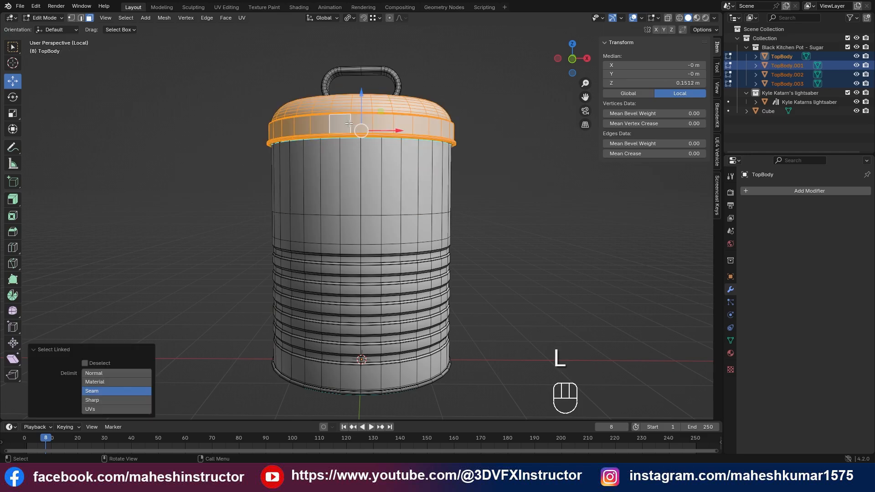
middle_drag(380, 127, 449, 167)
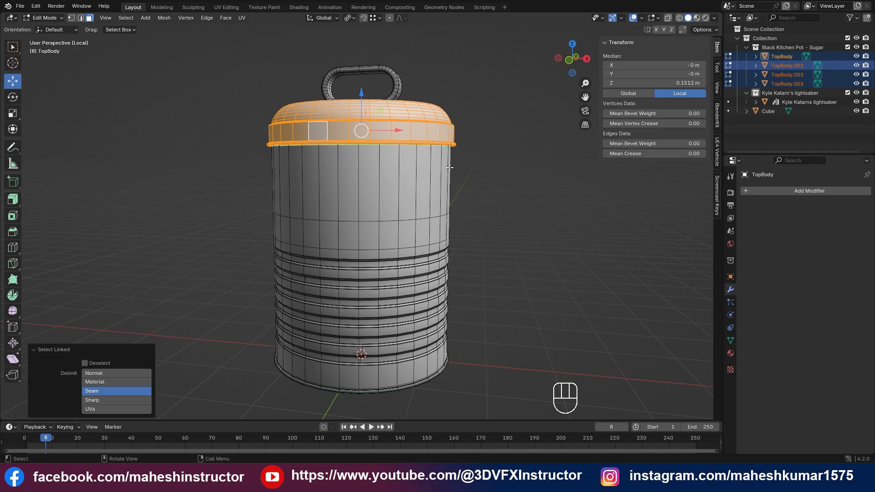
key(h)
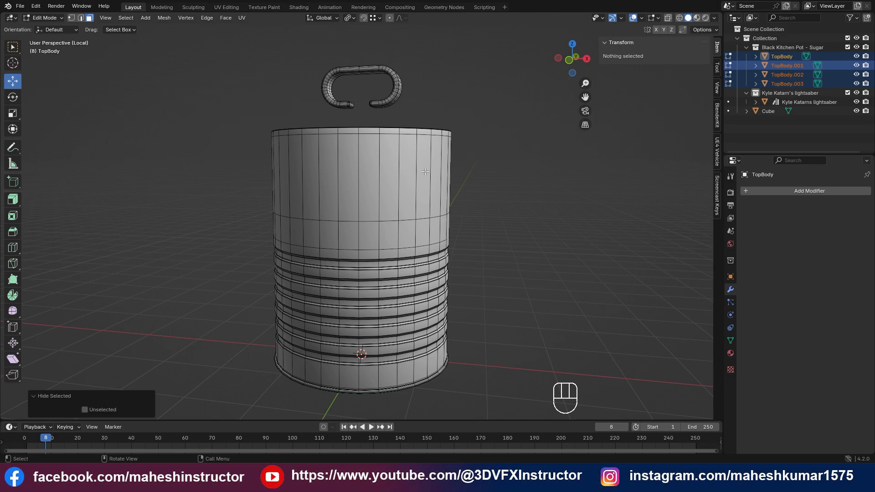
key(ctrl+z)
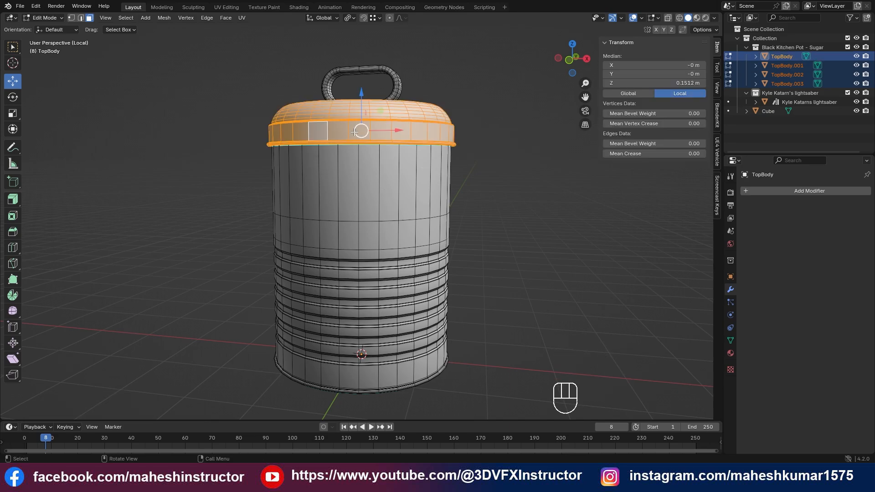
Step: Invert the lid selection and hide all other pot faces, including the body and handle
key(ctrl)
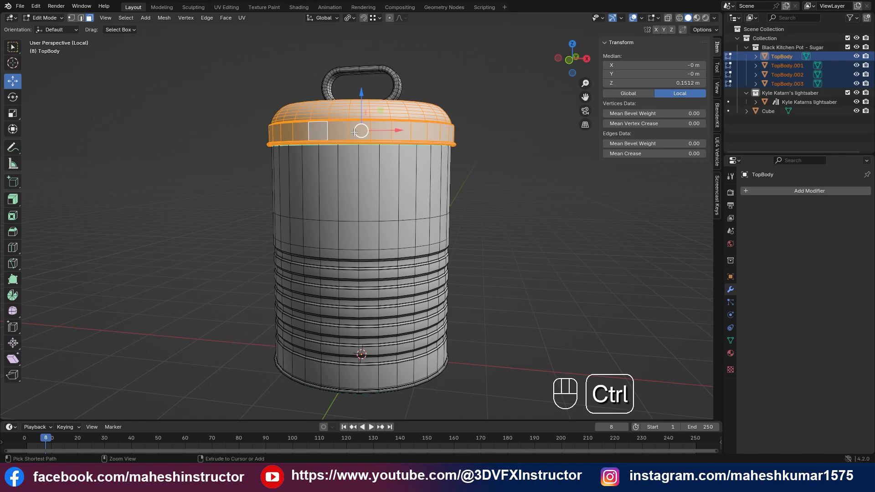
key(ctrl+i)
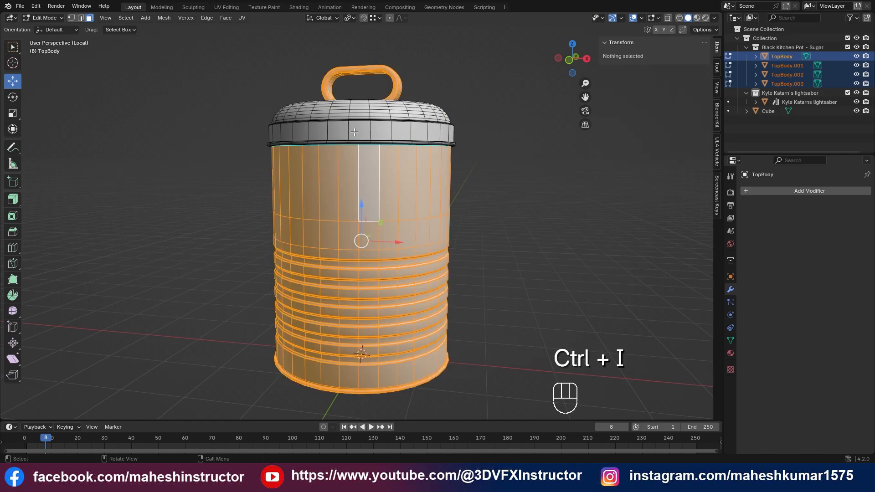
key(h)
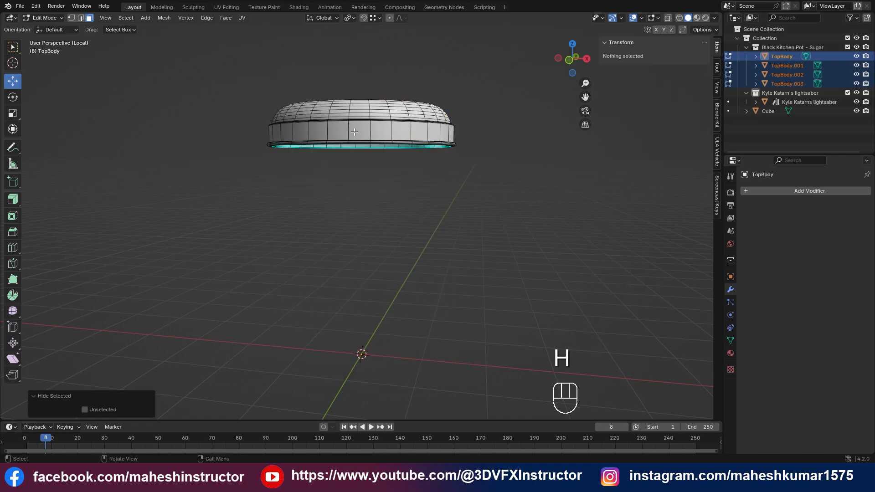
Step: Check the pot in Object Mode, then reveal its hidden faces in Edit Mode and return to Object Mode
key(Tab)
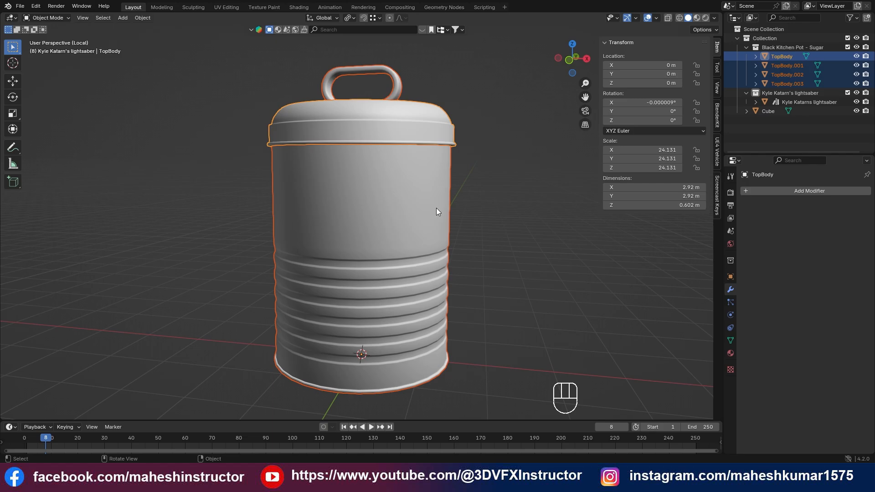
key(Tab)
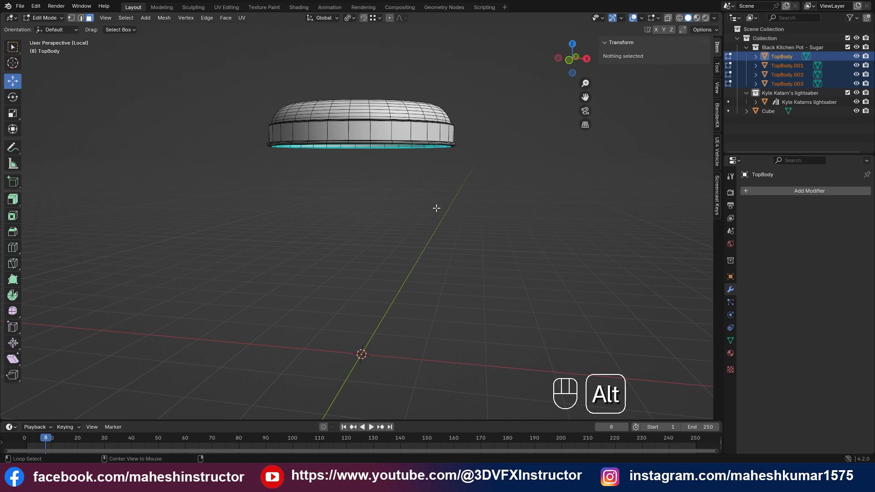
key(alt+h)
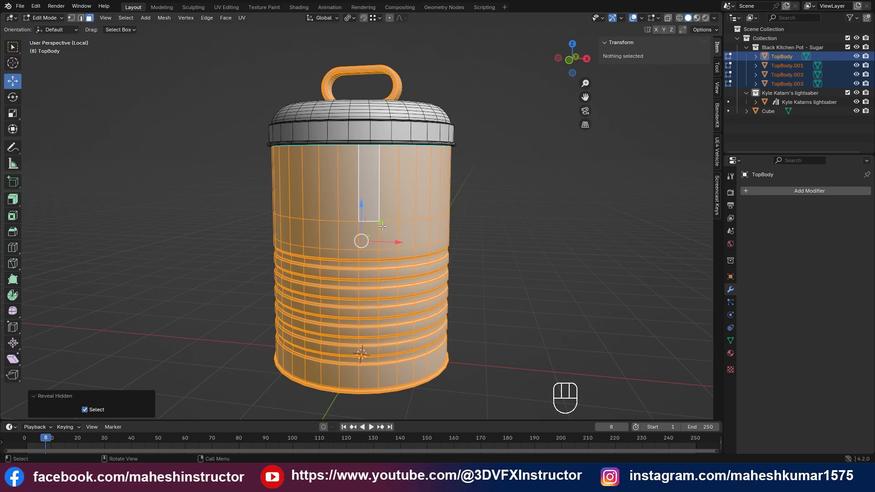
key(Tab)
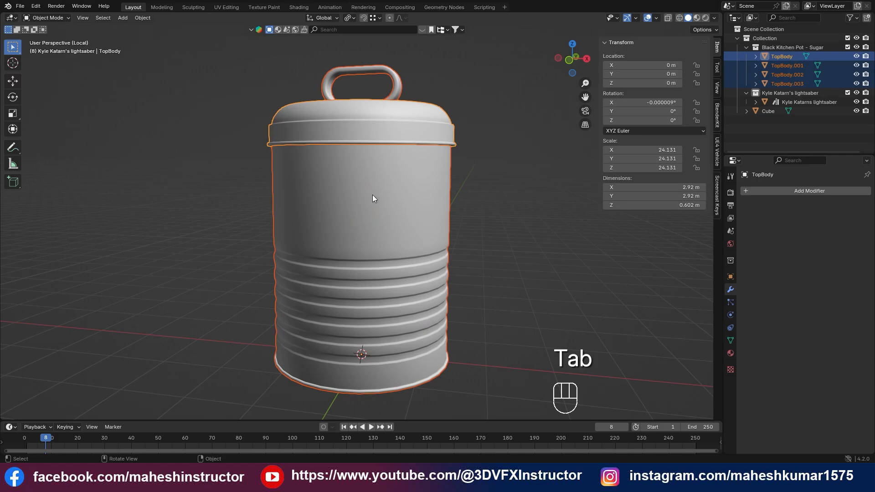
Step: Hide the lid object in Object Mode and reveal it again
click(347, 114)
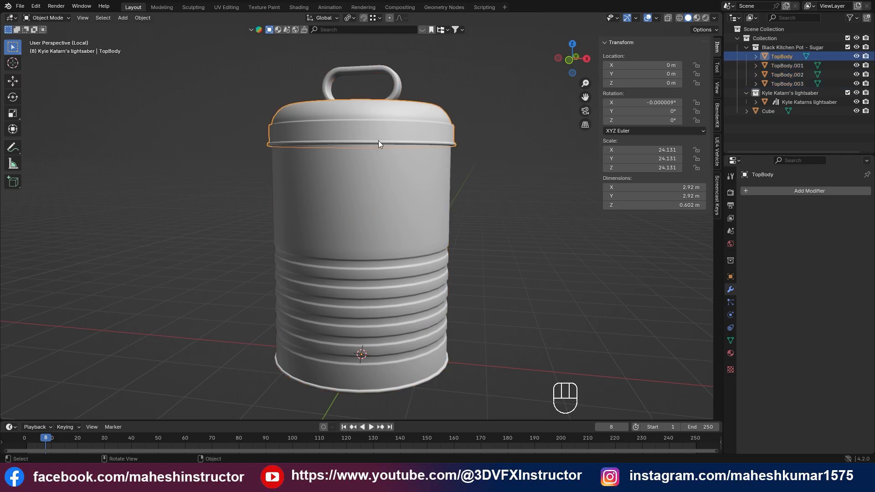
key(h)
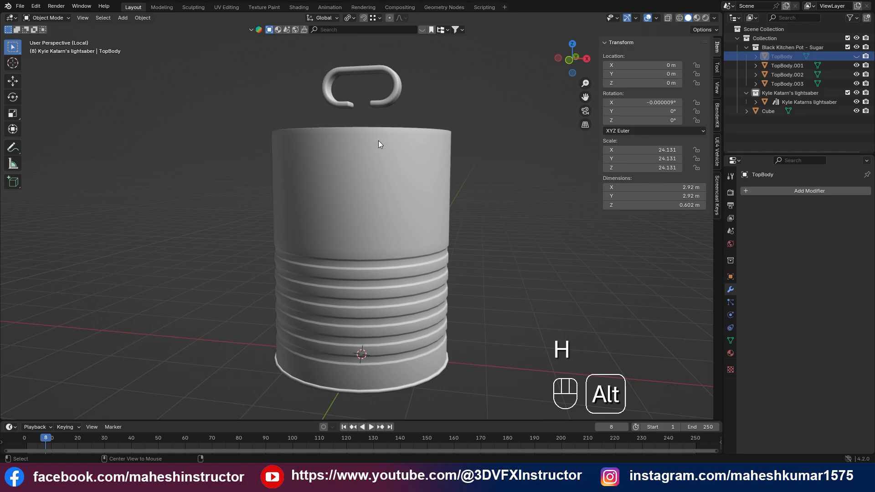
key(alt+h)
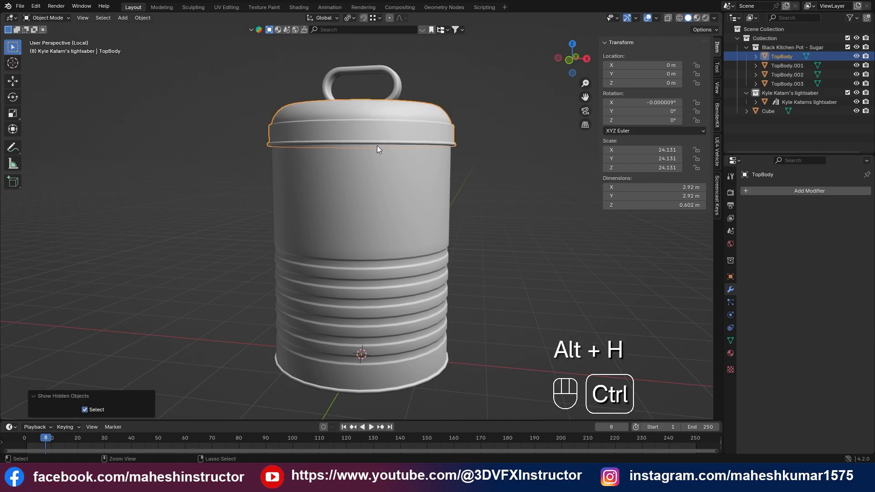
Step: Invert the object selection to hide everything except the lid, reveal the hidden parts and deselect all
key(ctrl+i)
key(h)
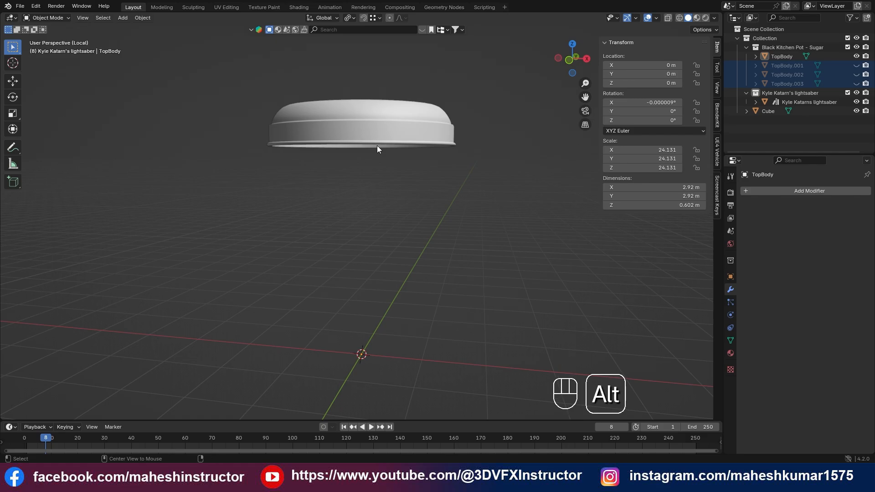
key(alt+h)
click(530, 220)
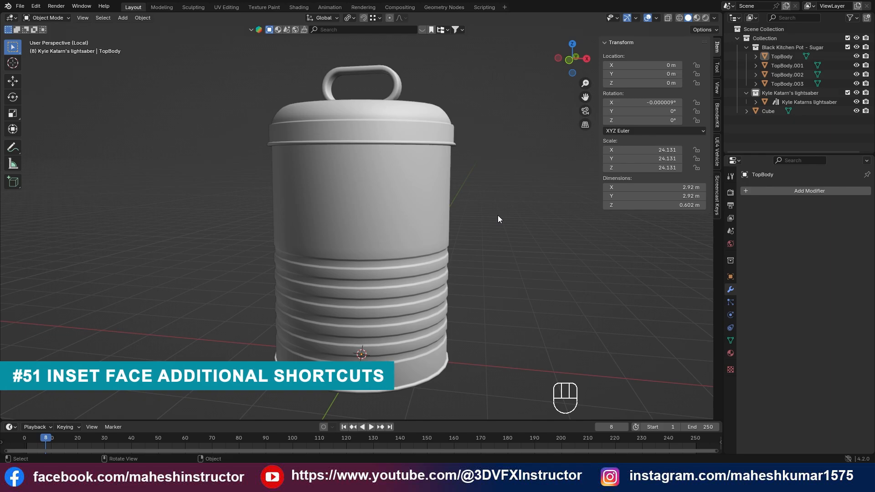
Step: Exit the pot's Local View, isolate the cube instead and enter Edit Mode on it
click(387, 224)
scroll(553, 250, down, 3)
shift+middle_drag(552, 251, 438, 239)
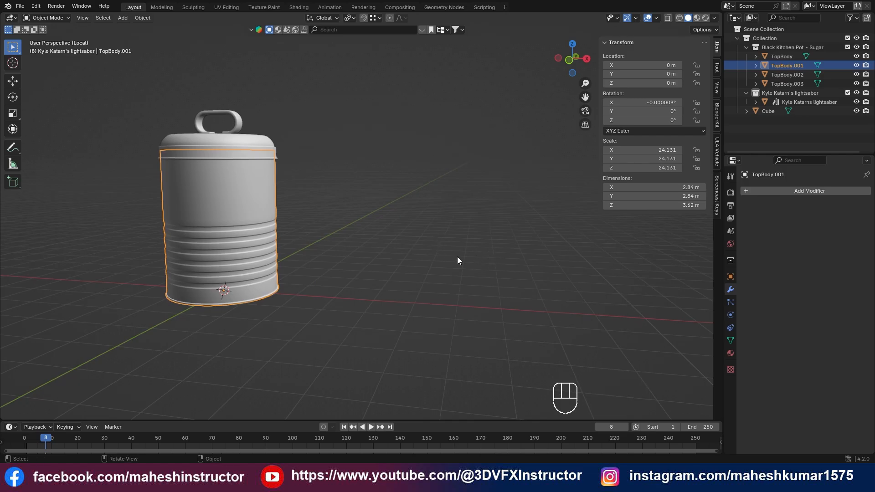
key(slash)
shift+middle_drag(391, 268, 371, 244)
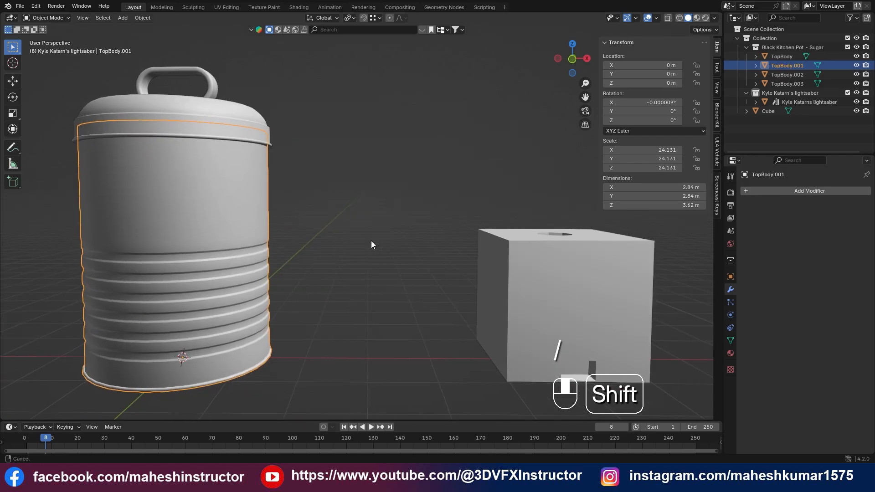
click(521, 277)
key(slash)
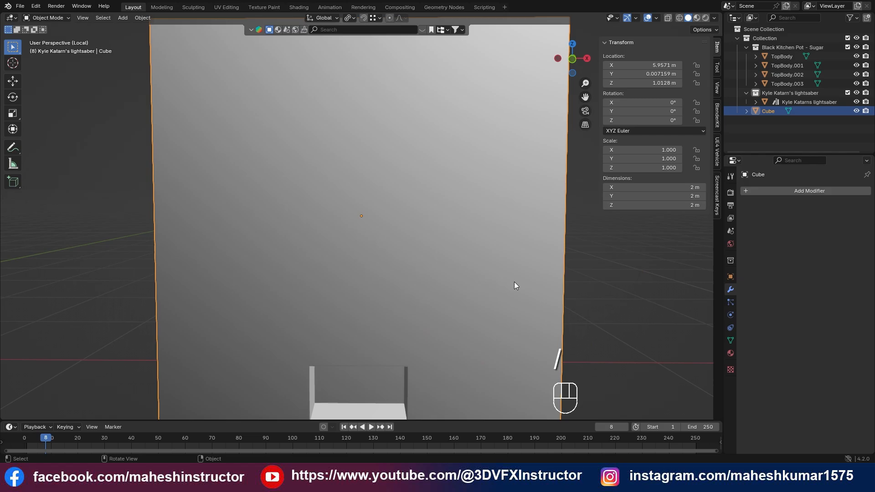
middle_drag(422, 255, 436, 277)
key(Tab)
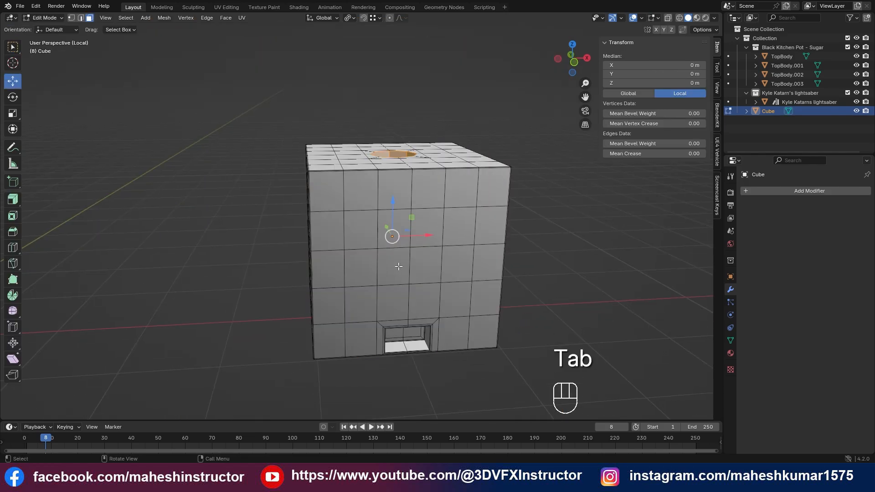
Step: Try insetting a two-by-two block of faces on the cube's front, switching from region to Individual, and undo the inset
click(414, 251)
shift+click(435, 221)
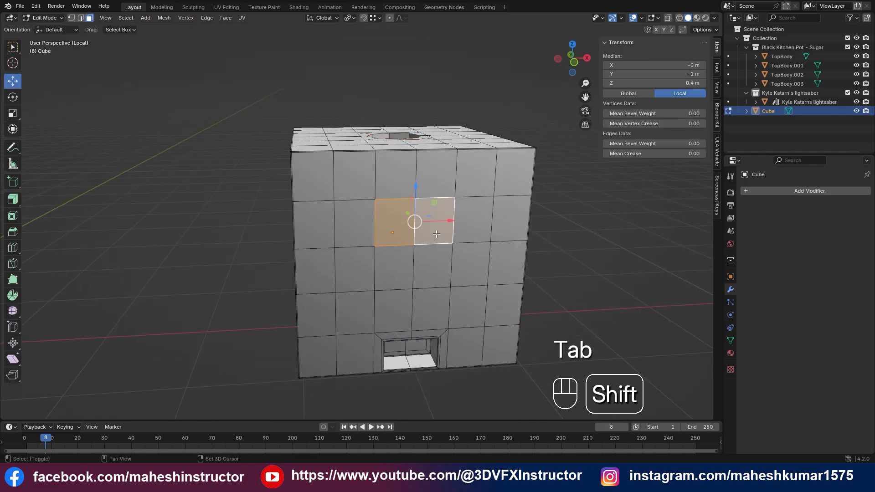
shift+click(397, 274)
shift+click(435, 285)
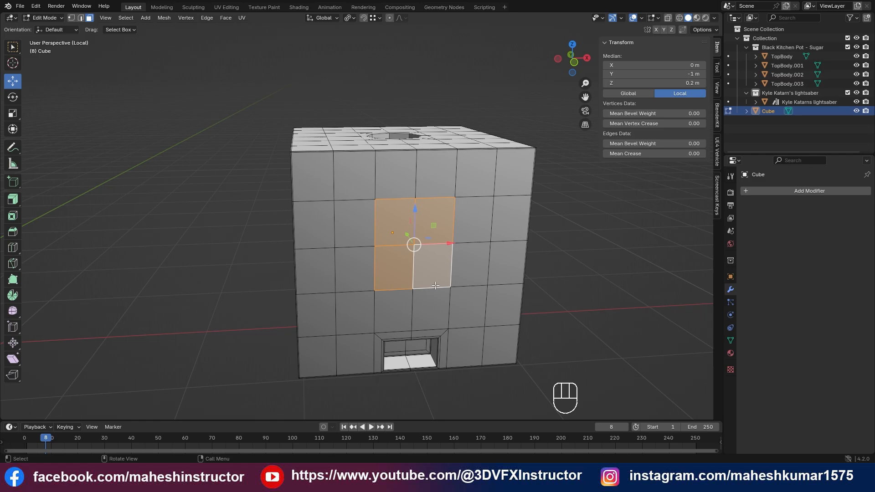
key(i)
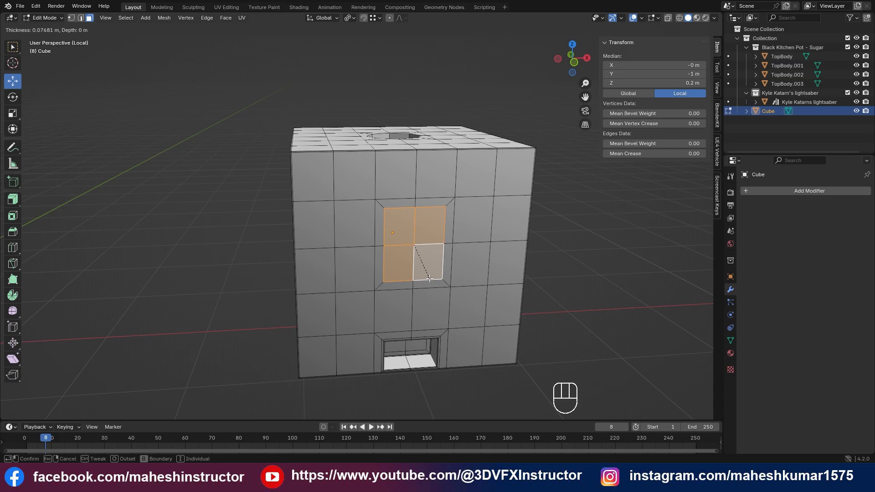
key(i)
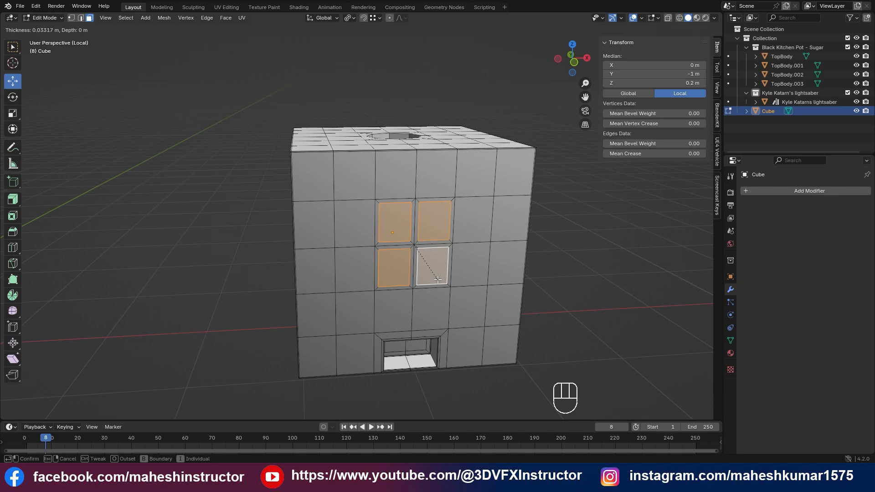
click(417, 249)
key(ctrl+z)
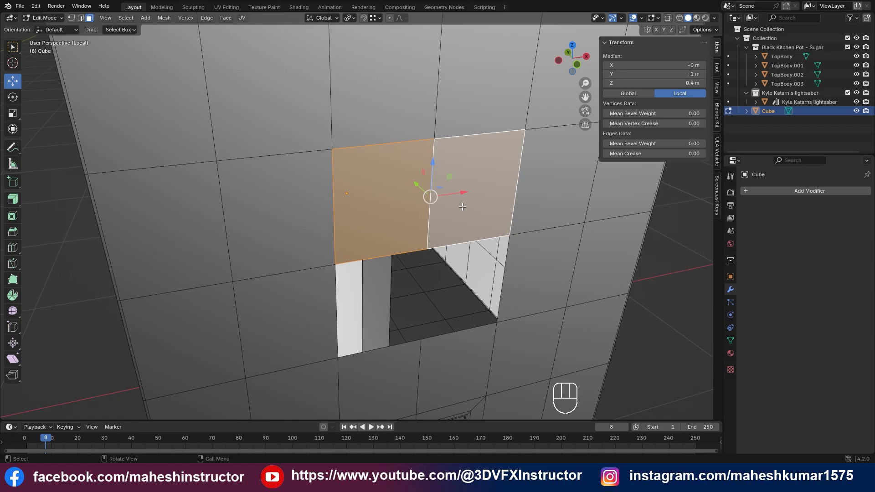
Step: Try insetting the two faces above the cube's opening about 0.06 m thick and 0.23 m deep with Boundary off, and undo it
key(i)
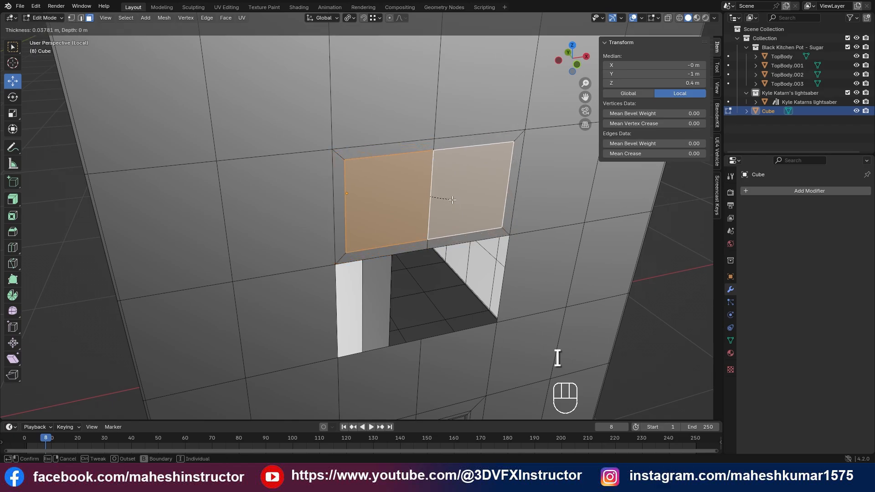
key(ctrl)
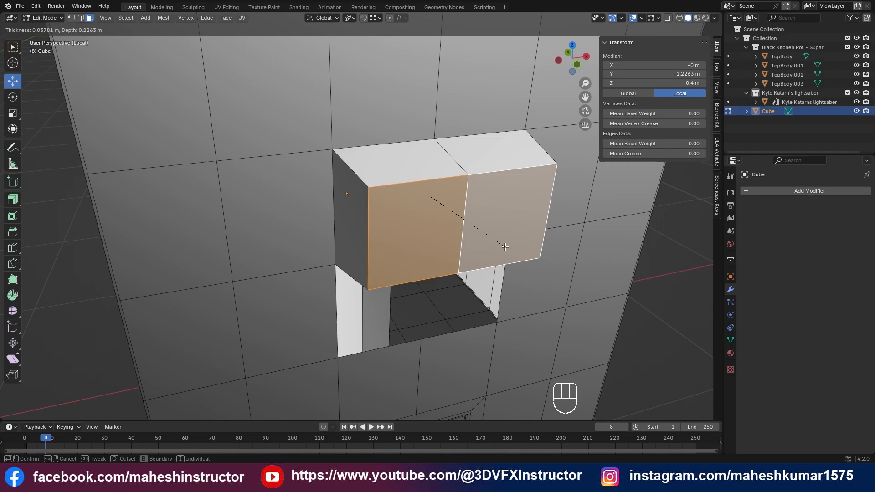
key(b)
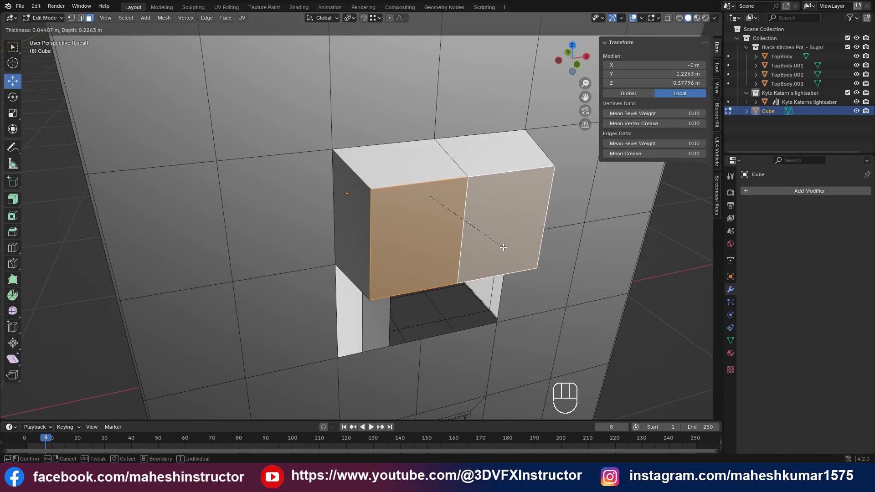
click(500, 247)
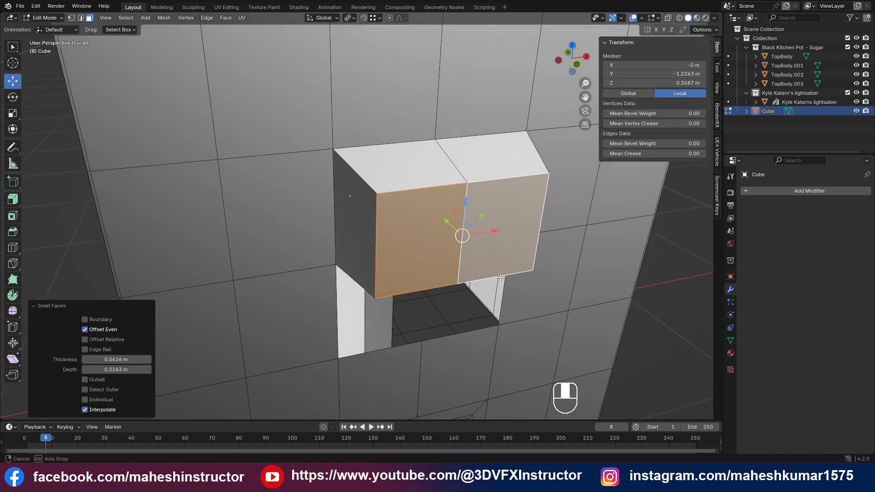
middle_drag(501, 278, 438, 279)
key(ctrl+z)
Step: Inset the same two faces again, trying the Boundary and Individual options and leaving only Boundary on
key(i)
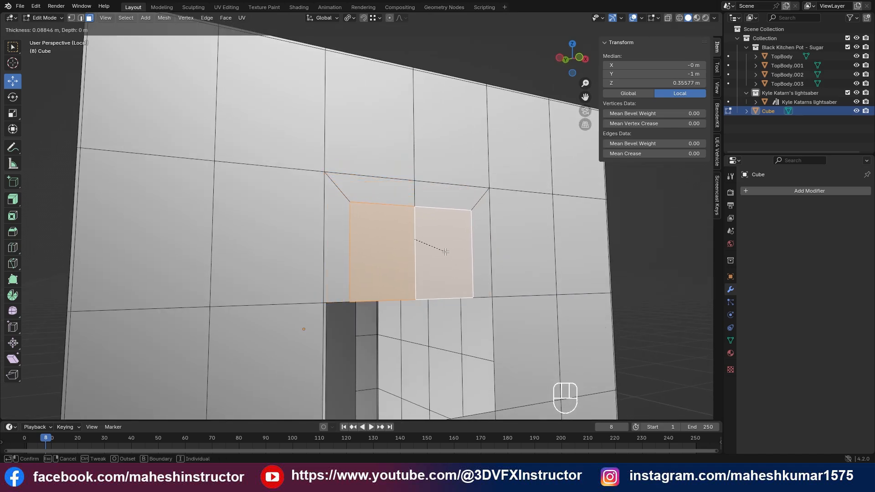
key(b)
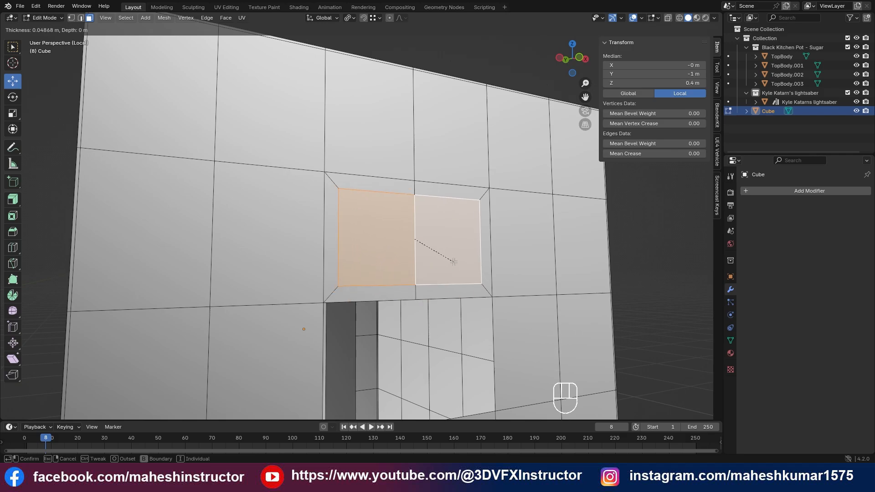
key(b)
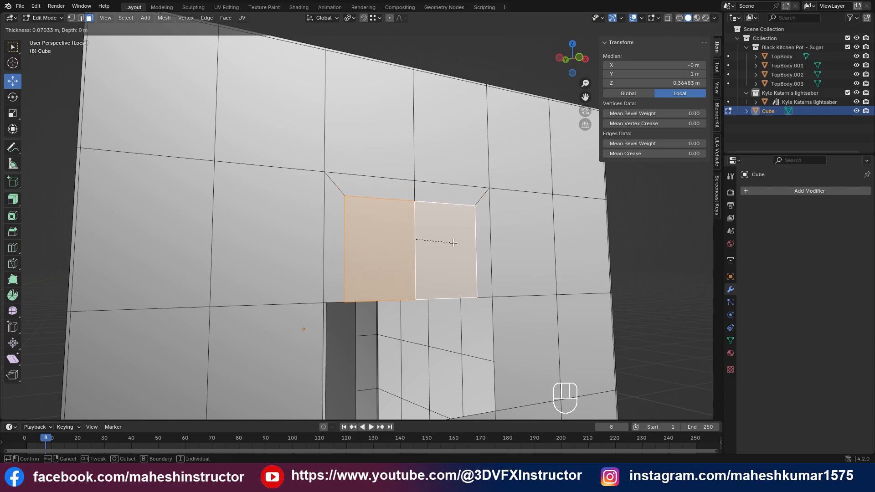
key(i)
key(b)
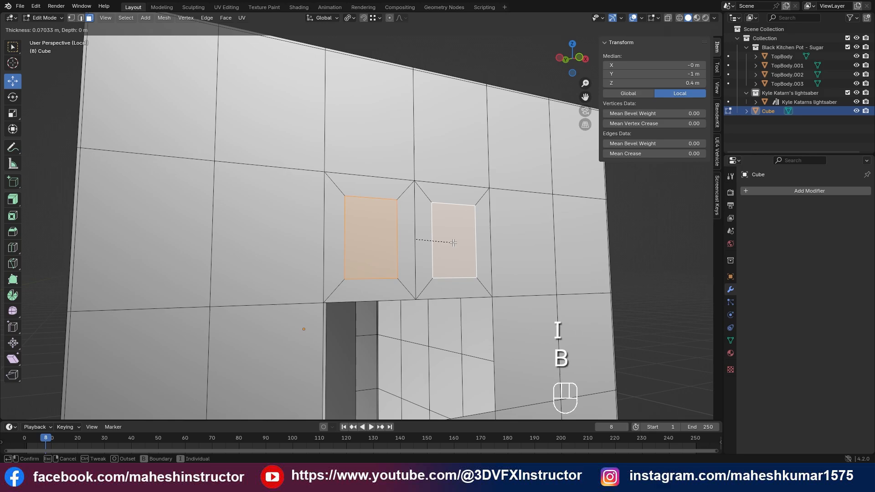
key(i)
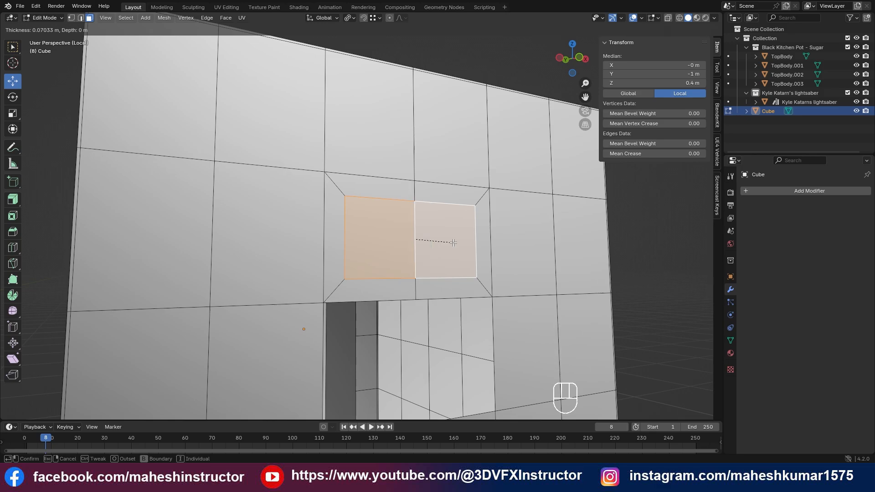
Step: Set the inset's depth to about 0.12 m, try Outset on and off, and undo the inset and the last face selection
key(ctrl)
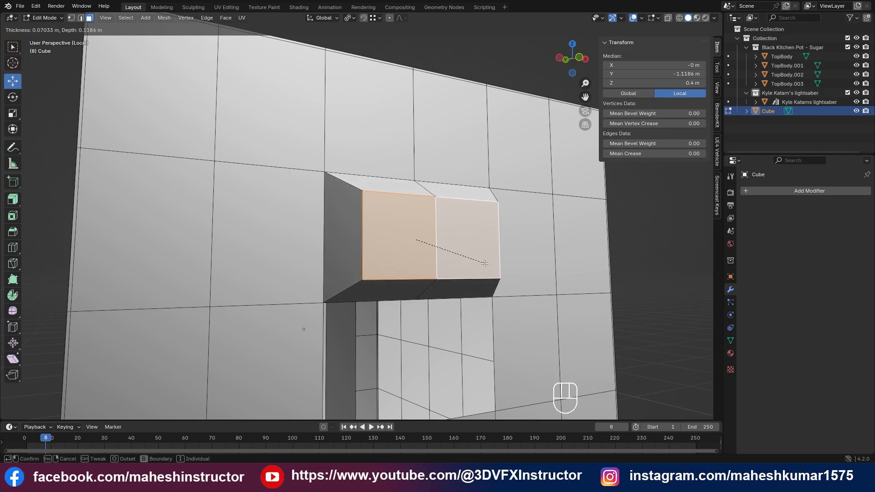
key(o)
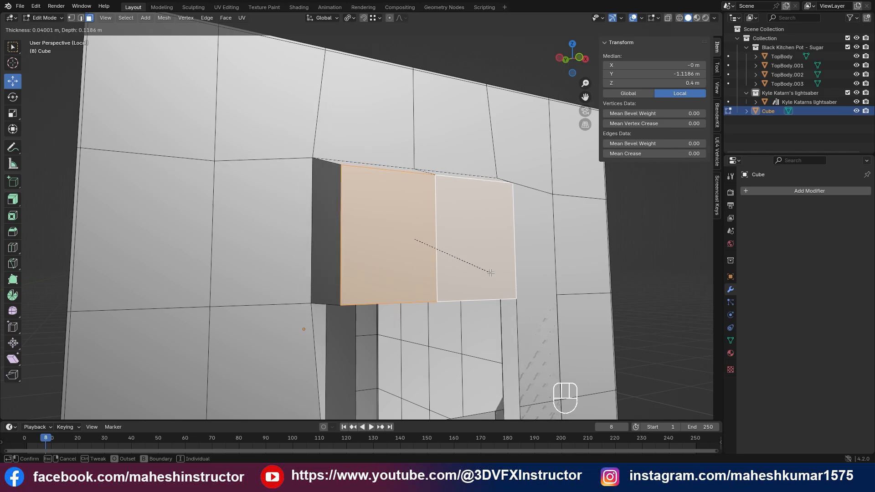
key(o)
click(489, 269)
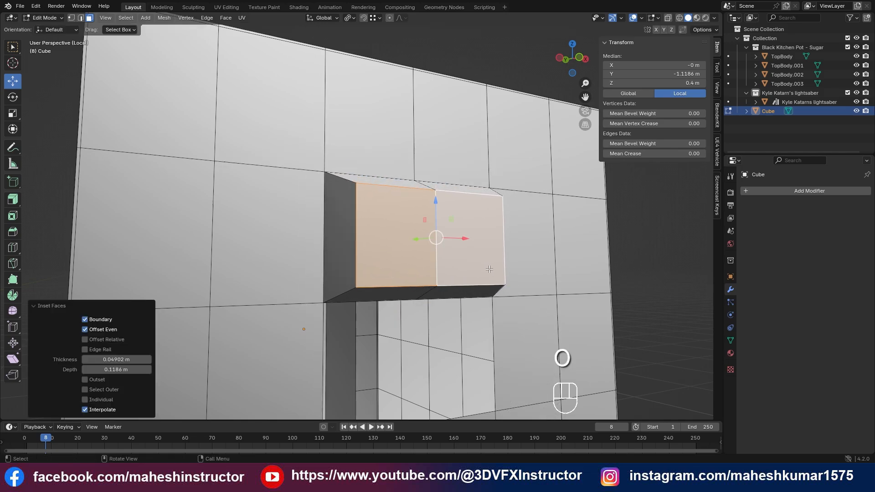
scroll(489, 269, down, 3)
middle_drag(489, 268, 467, 298)
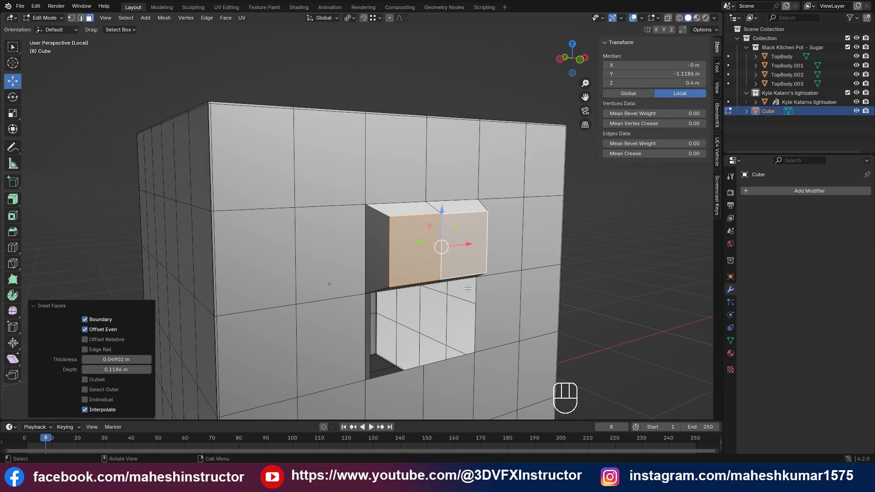
key(ctrl+z)
key(ctrl+z)
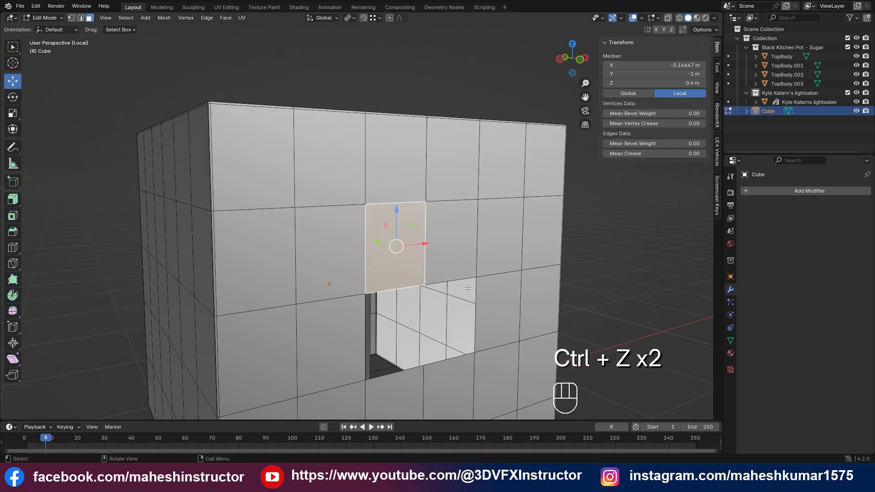
Step: Leave the cube and isolate the pot's ribbed body TopBody.001 in Local View, and enter Edit Mode on it
key(Tab)
click(590, 246)
scroll(469, 239, down, 3)
mouse_move(470, 239)
middle_down()
mouse_move(483, 299)
mouse_move(471, 245)
middle_up()
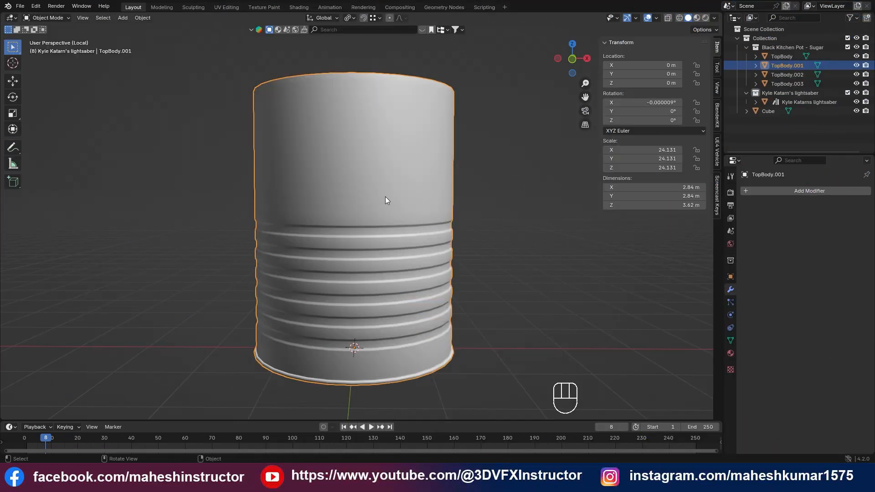
key(Tab)
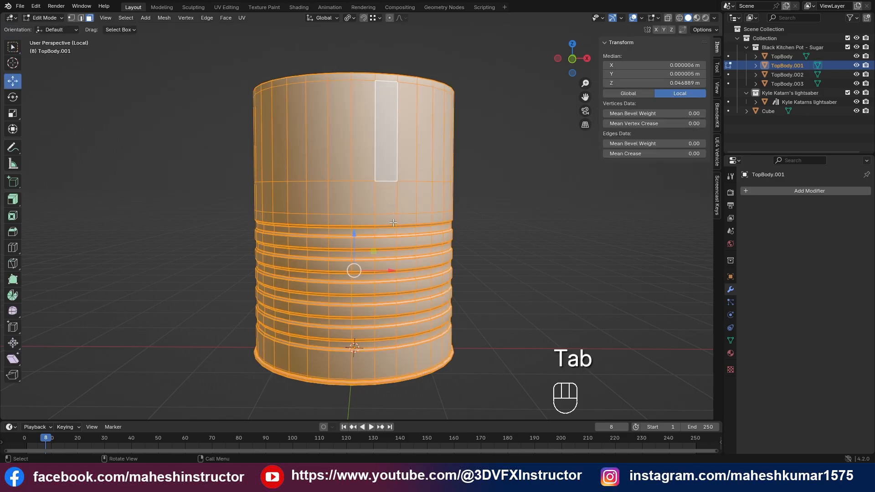
shift+middle_drag(384, 189, 389, 223)
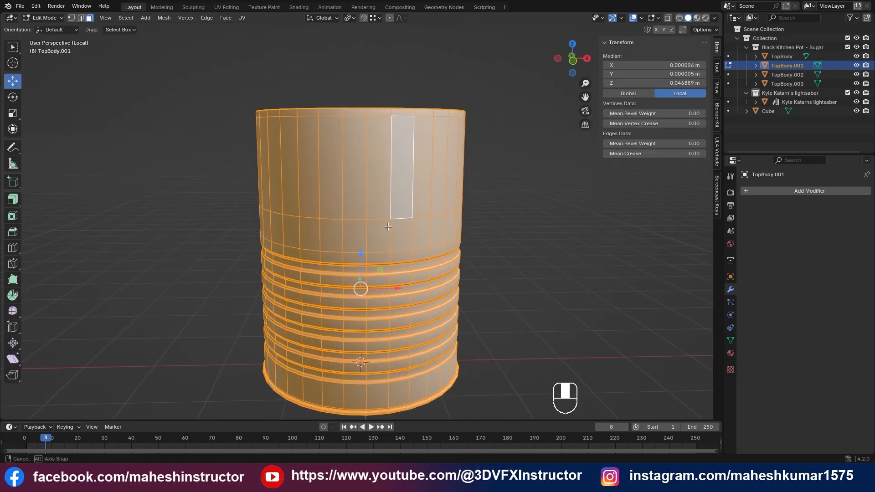
Step: Add two evenly spaced horizontal loop cuts around the smooth upper section of the pot body
click(369, 185)
key(ctrl+r)
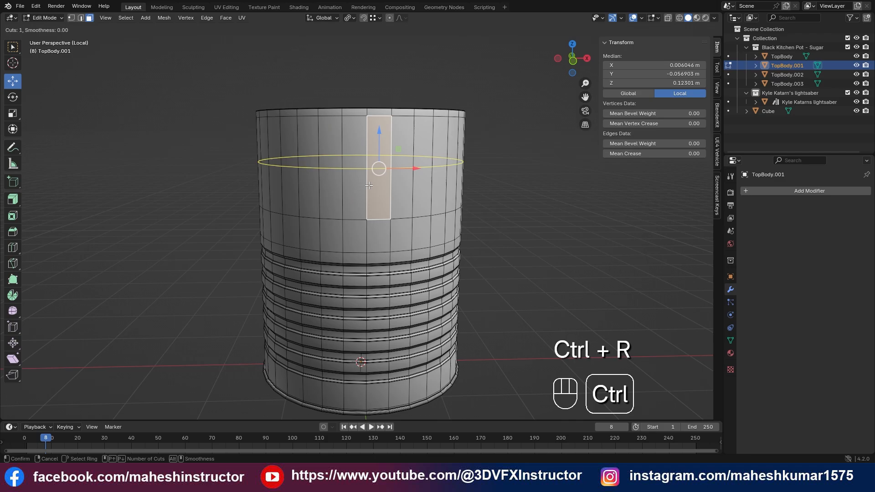
scroll(369, 185, up, 1)
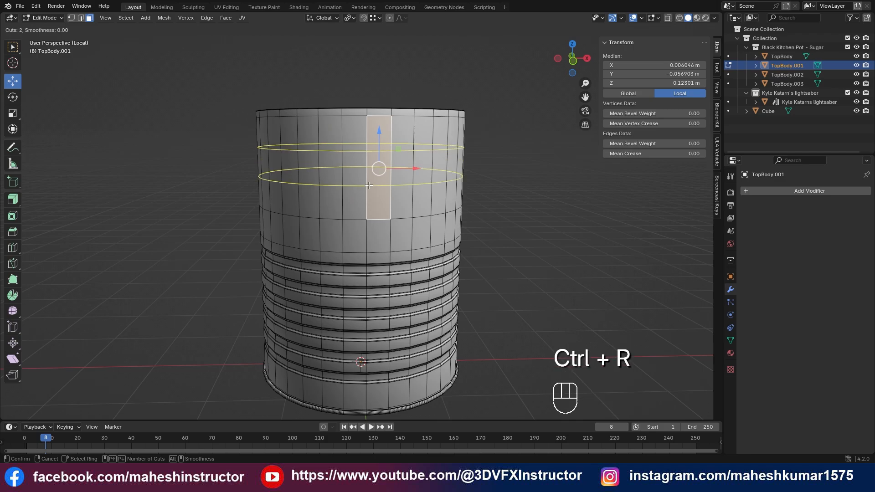
click(369, 186)
click(369, 185)
Step: Select two separate horizontal edge loops on the upper pot body and Offset Edge Slide them, trying the Even and Flipped options
shift+middle_drag(363, 225, 333, 206)
click(322, 204)
alt+click(322, 204)
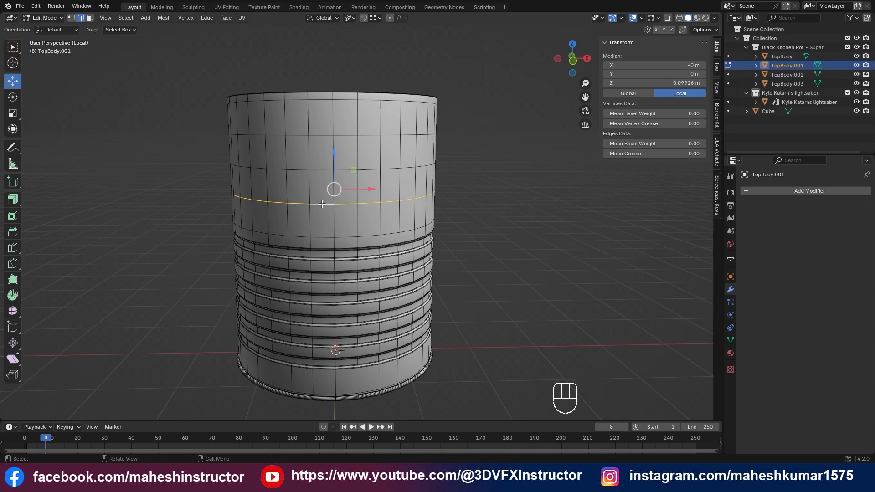
alt+shift+click(322, 136)
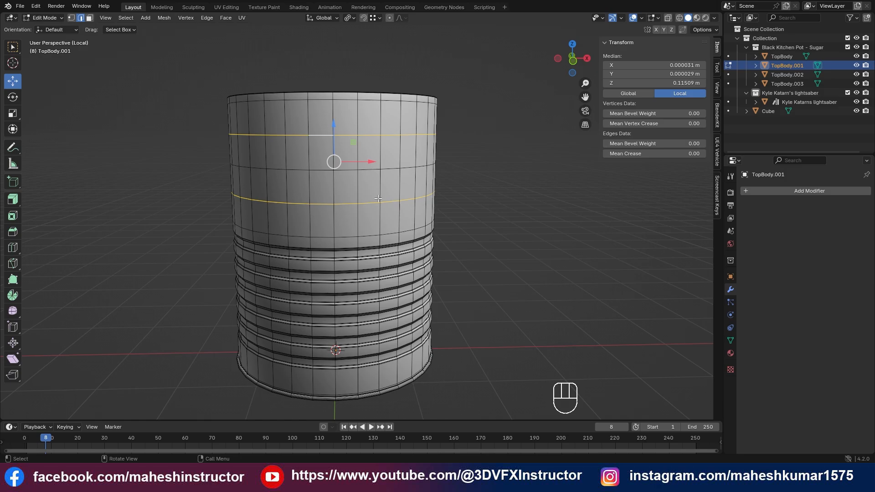
key(ctrl+shift+r)
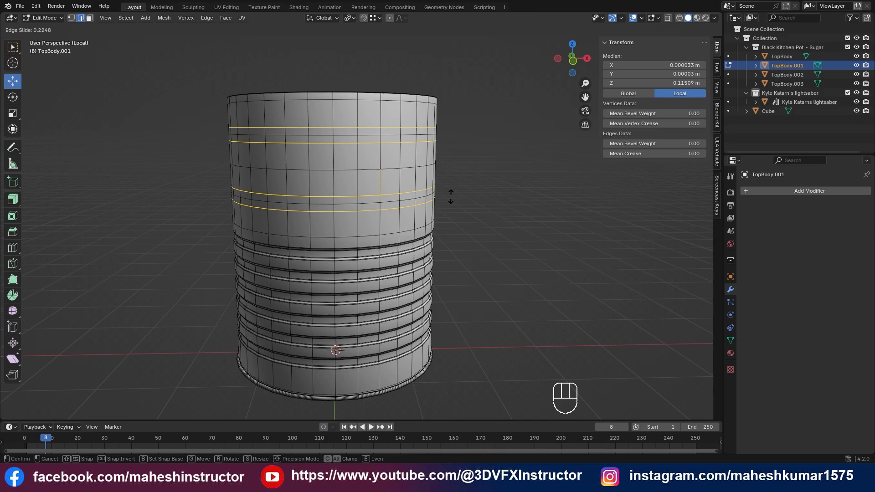
key(alt)
key(e)
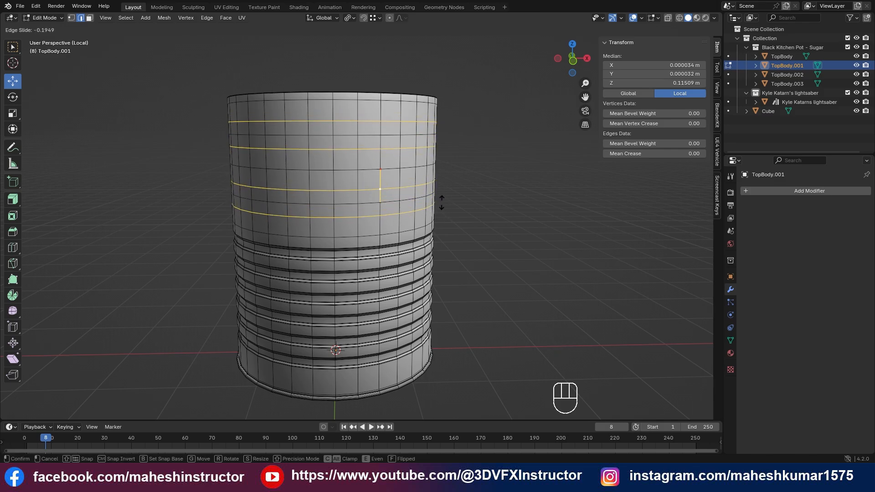
key(f)
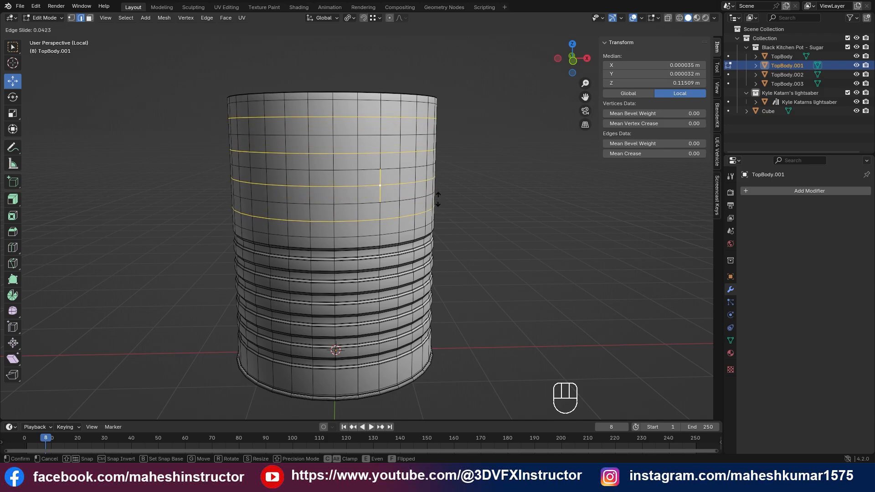
click(438, 199)
key(e)
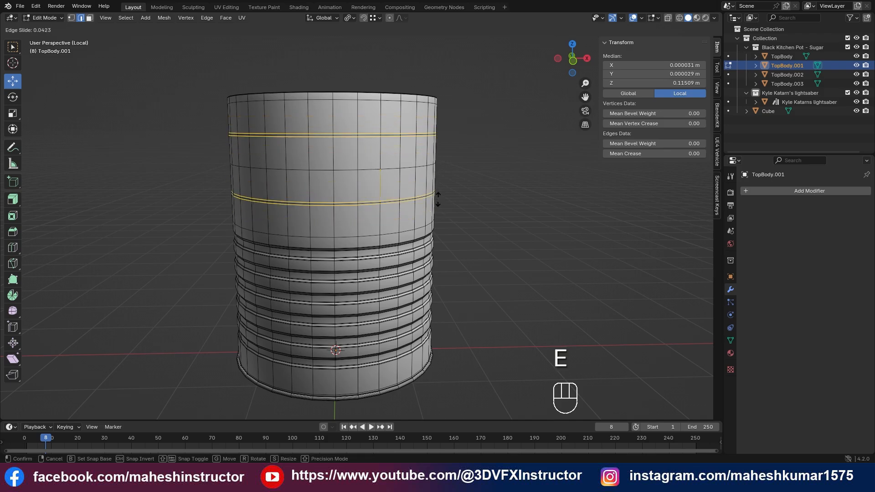
Step: Try the Move option and unclamped sliding on the offset edge loops, and turn Clamp back on
key(g)
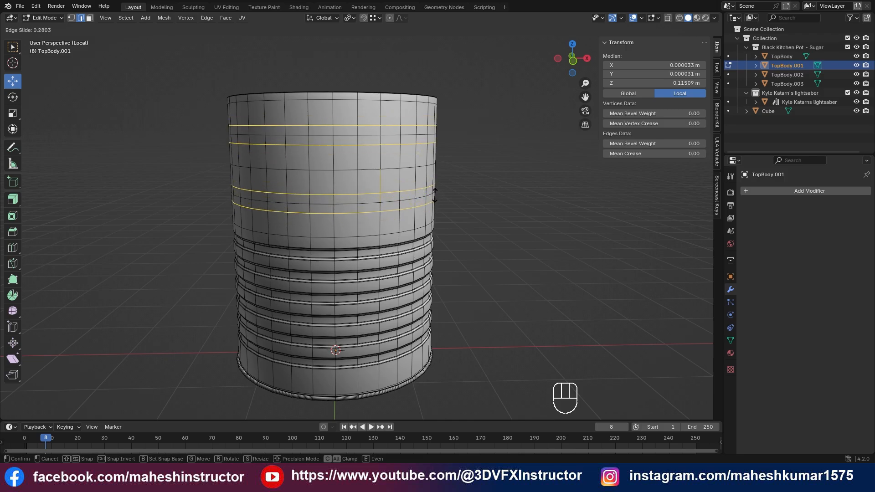
key(c)
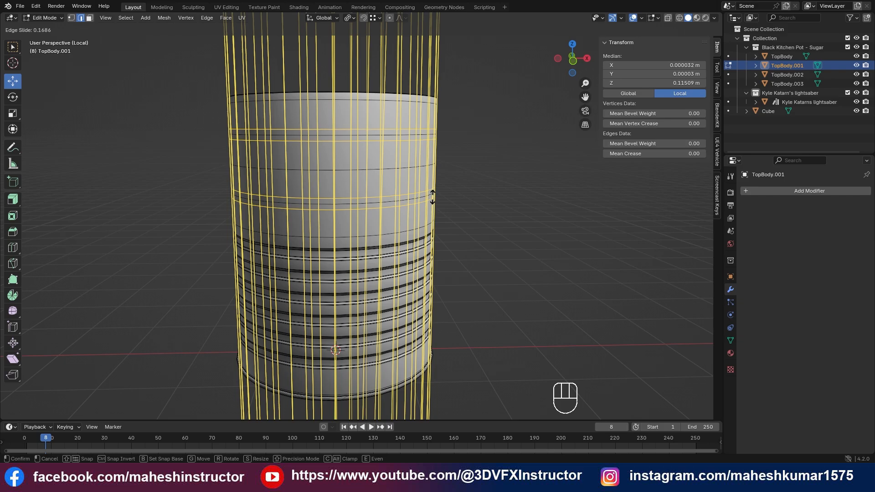
key(alt)
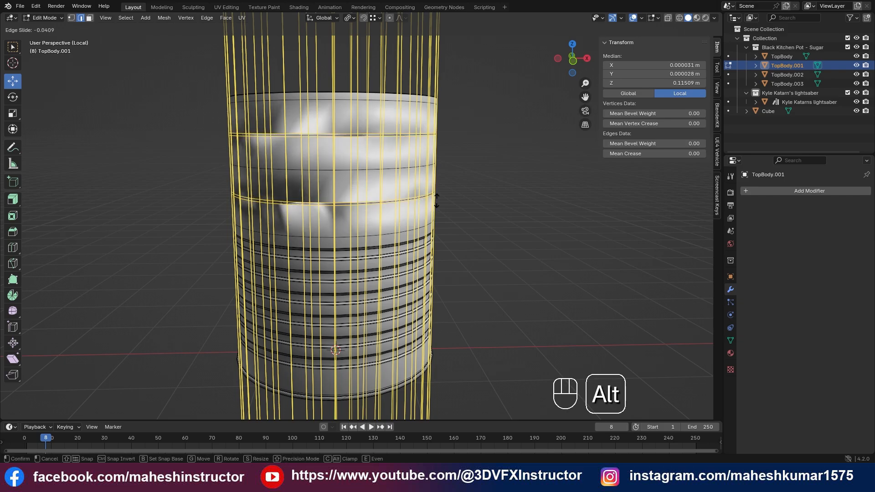
key(c)
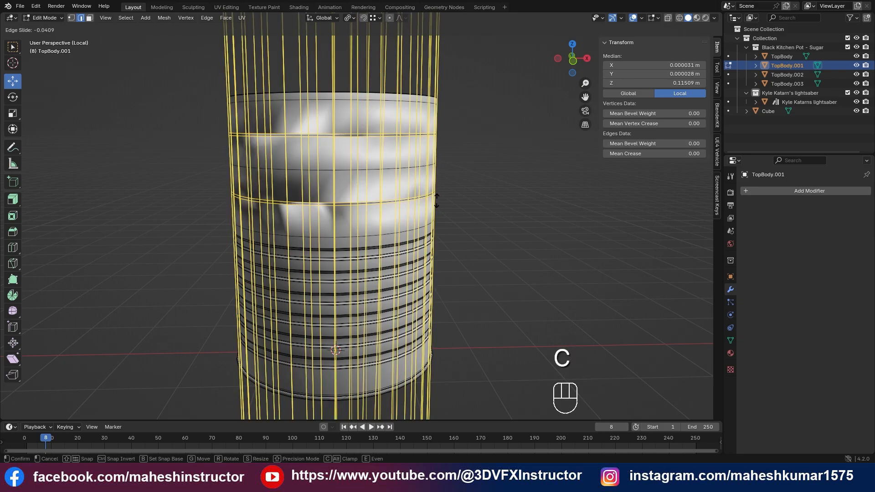
key(c)
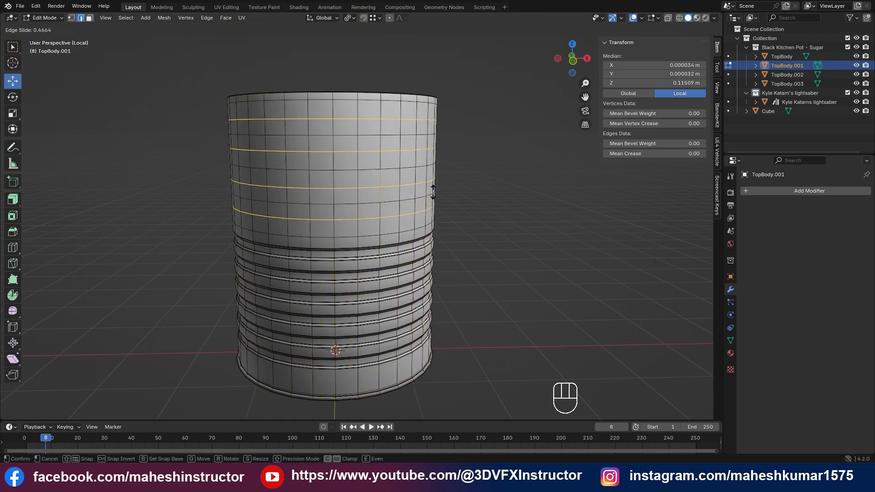
Step: Switch the offset edge slide to Rotate and turn the new loops by about -24 degrees
key(r)
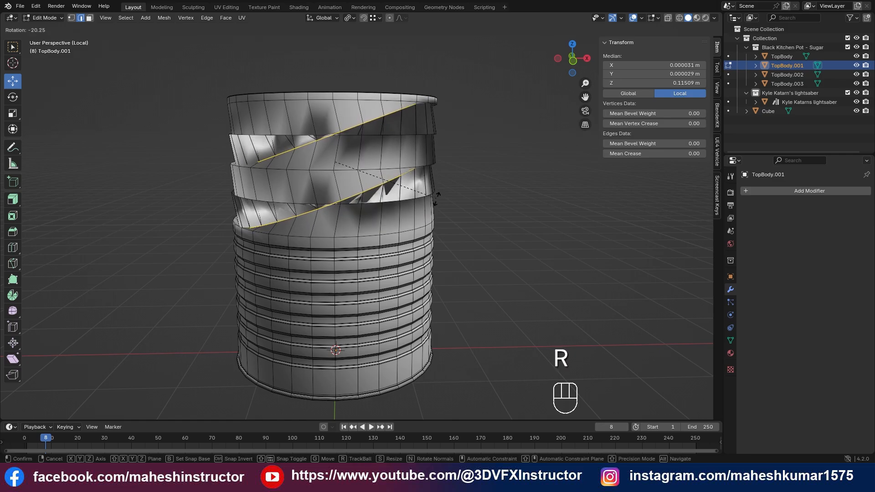
key(shift)
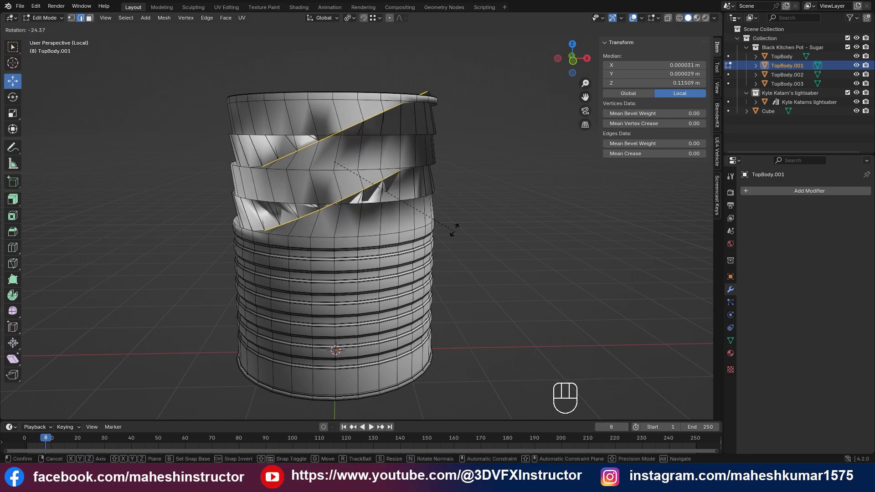
Step: Undo the rotation of the two upper edge loops and offset them with an Offset Edge Slide factor of about 0.258
click(425, 279)
key(ctrl+z)
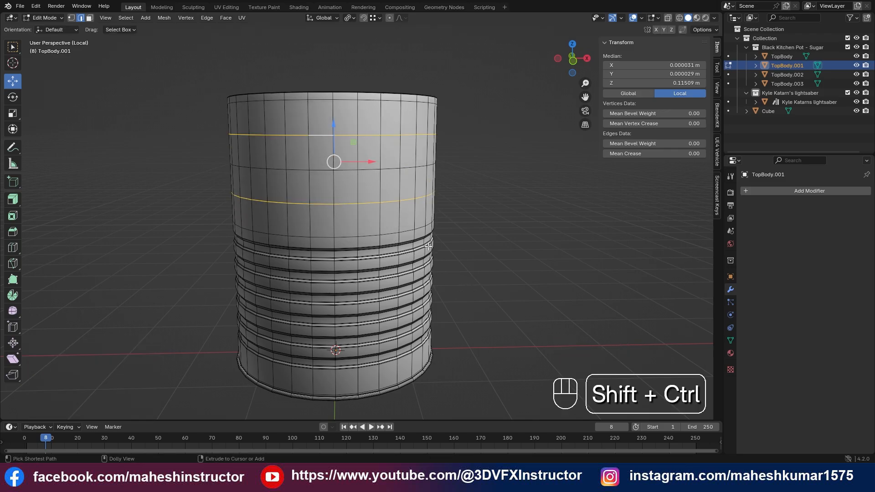
key(ctrl+shift+s)
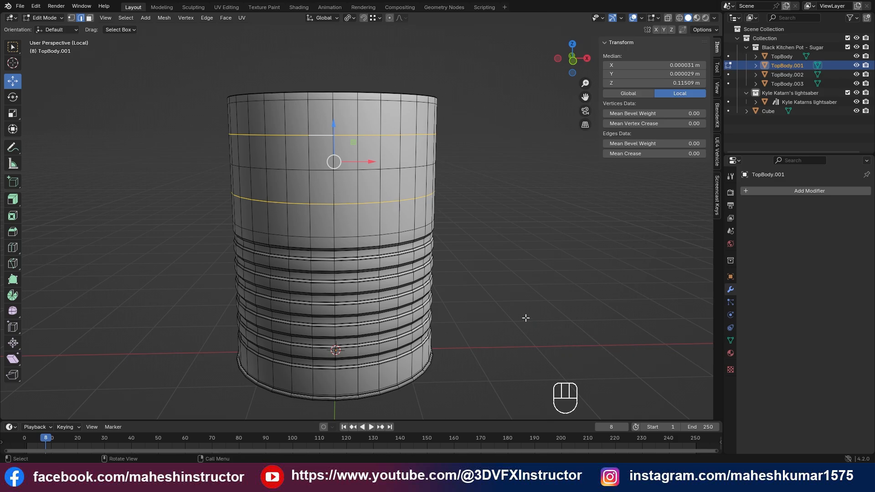
key(ctrl+shift+r)
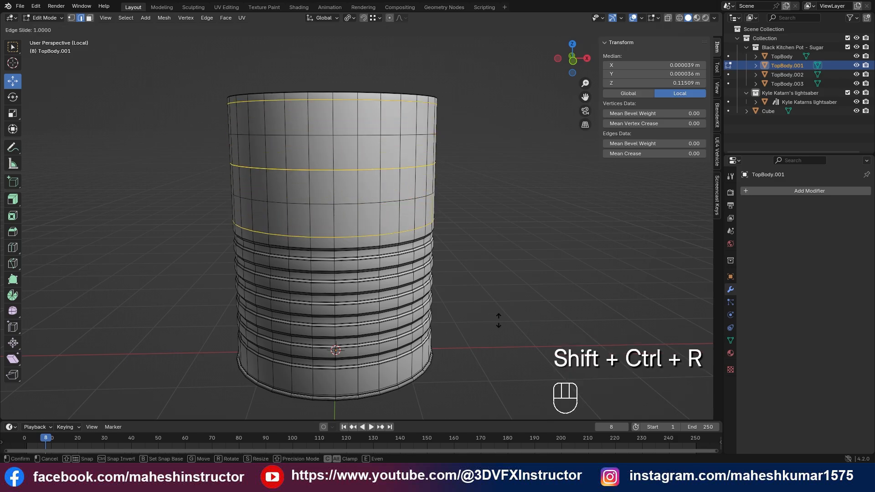
click(488, 303)
middle_drag(475, 269, 446, 245)
scroll(438, 265, up, 1)
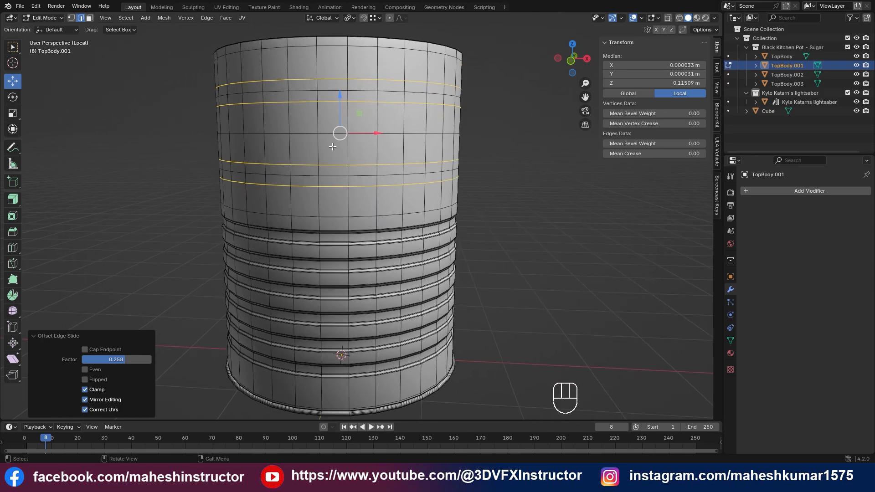
Step: Try scaling the two middle edge loops on the upper body inward to about 0.95, and undo the change
click(310, 94)
alt+click(310, 92)
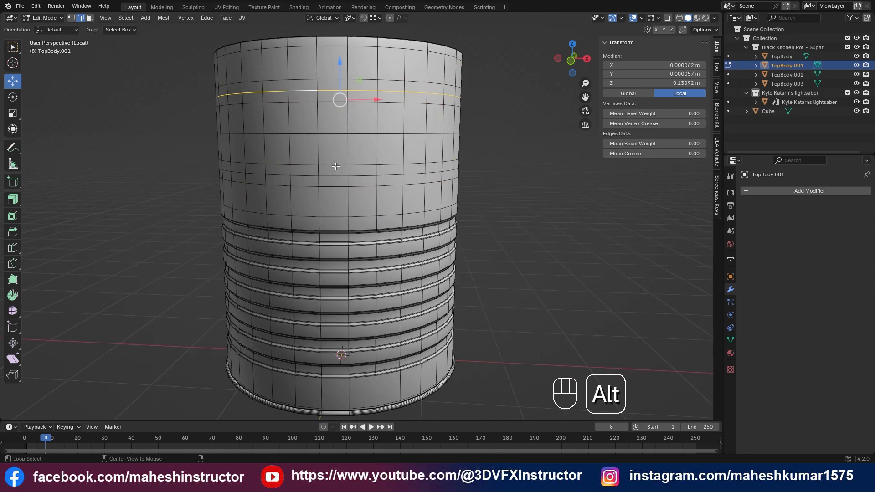
alt+shift+click(332, 177)
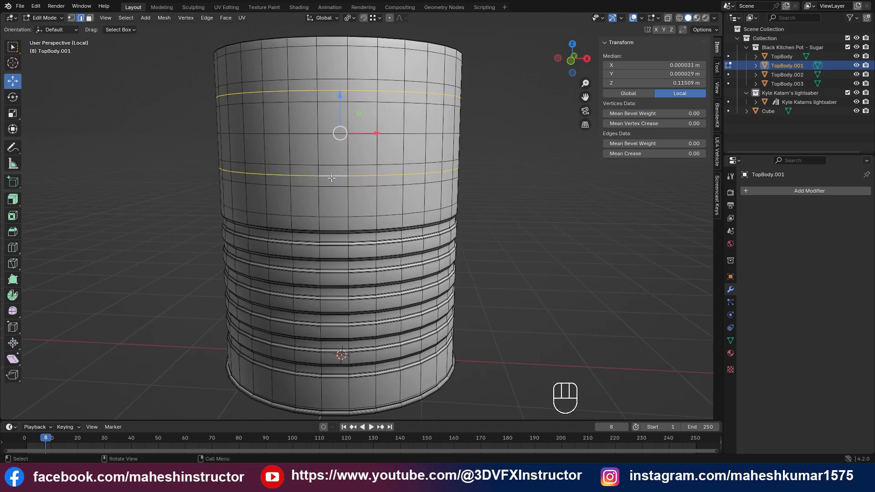
key(s)
key(alt+s)
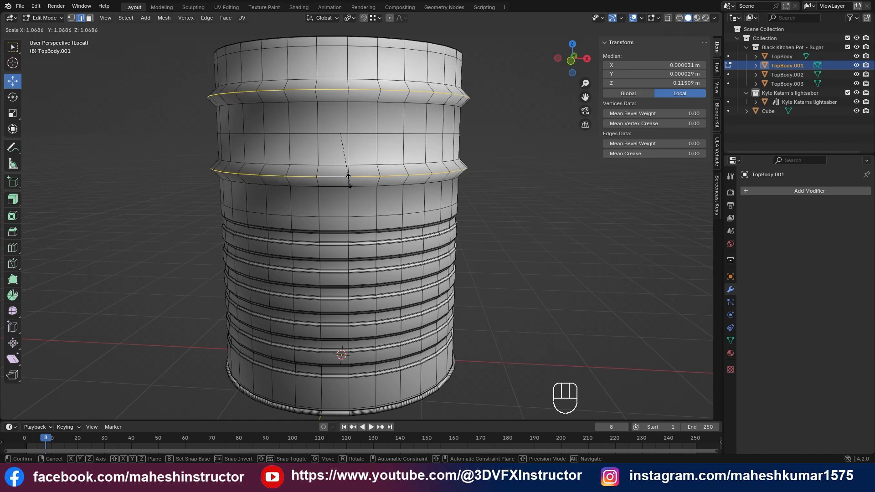
click(390, 232)
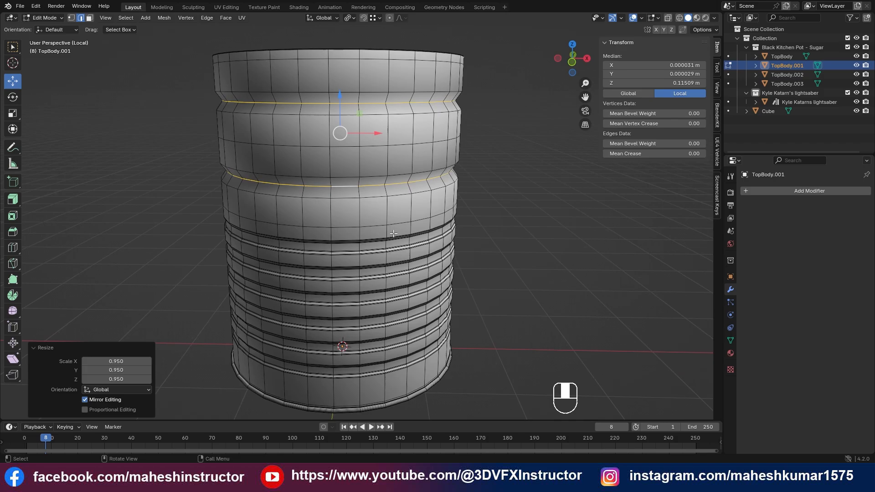
key(ctrl+z)
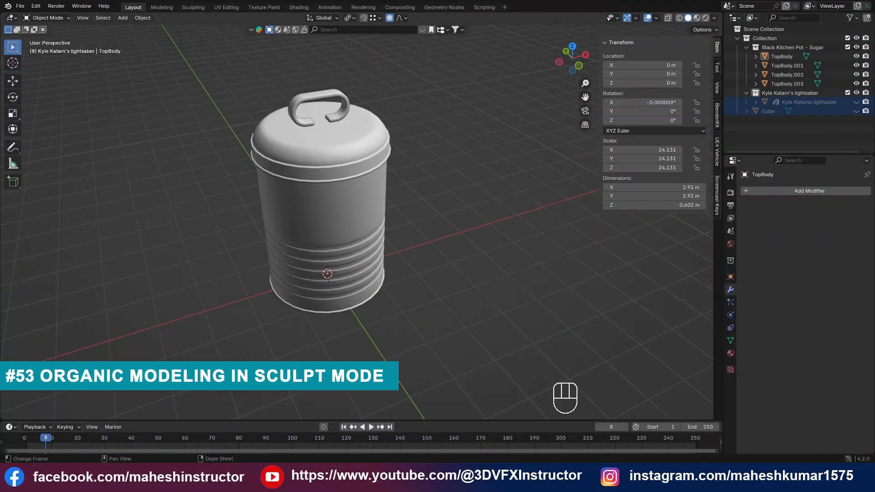
Step: Isolate the pot body TopBody.001 in local view and open it in Edit Mode
click(347, 248)
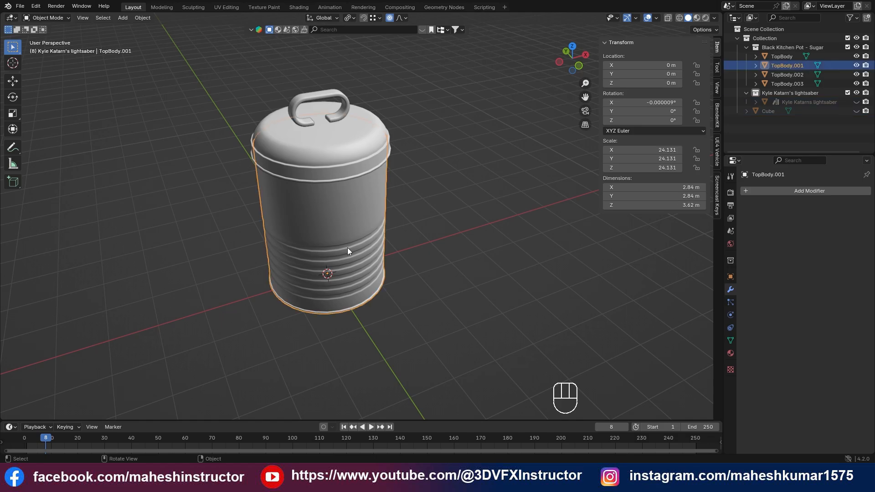
key(Tab)
middle_drag(348, 248, 319, 230)
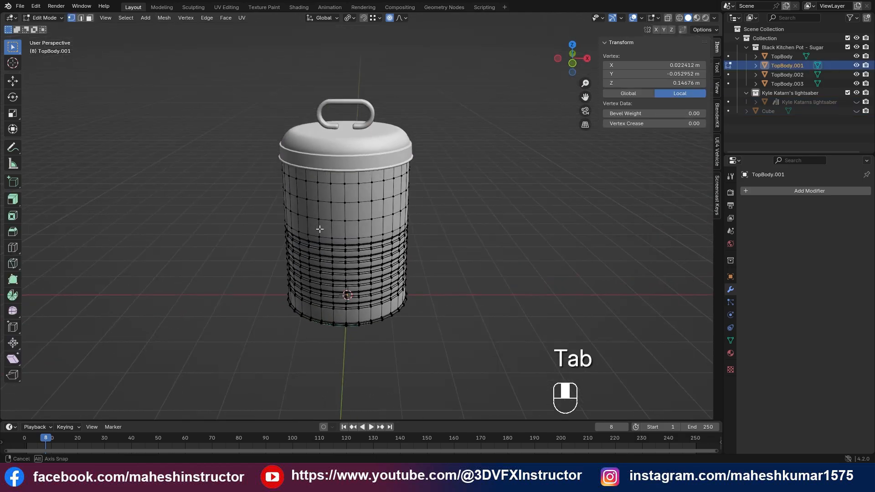
scroll(373, 192, up, 3)
key(Tab)
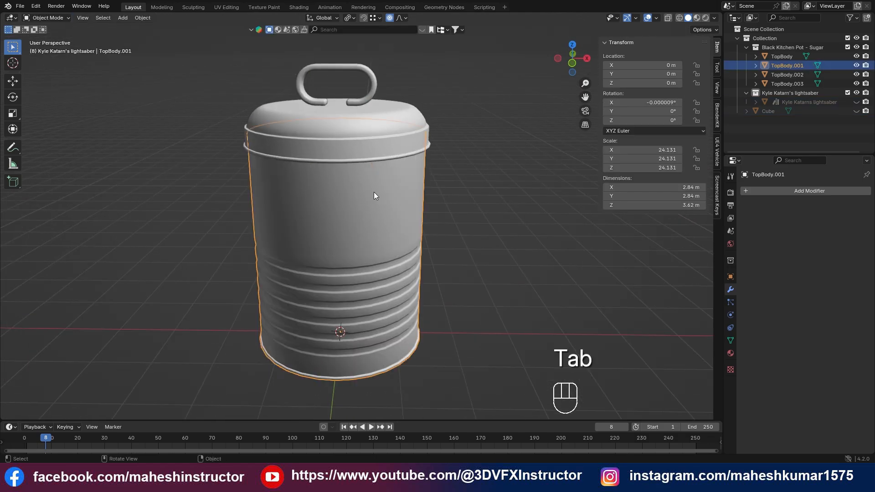
key(slash)
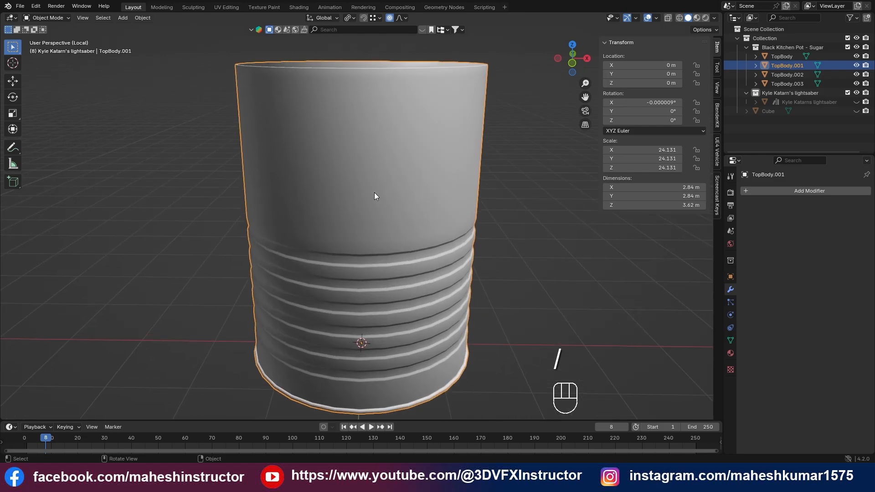
key(Tab)
shift+middle_drag(381, 209, 359, 138)
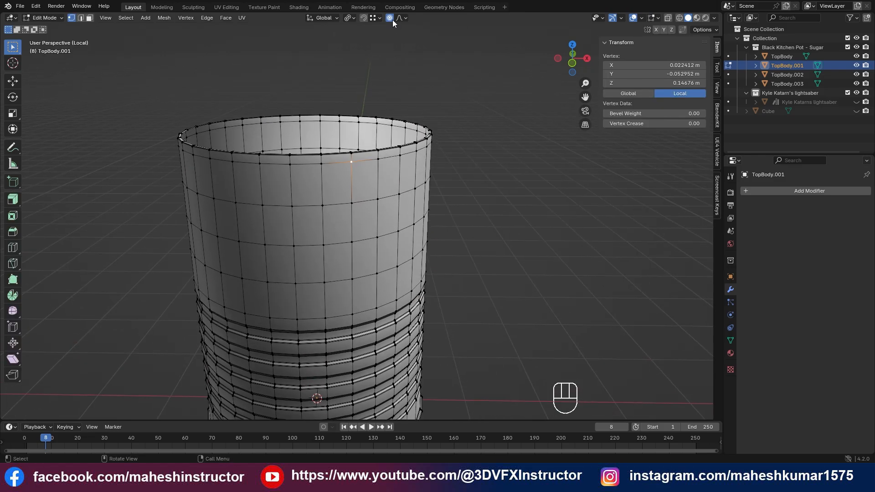
Step: Try moving a few rim vertices up and outward by about 0.13 m using smooth proportional editing with a size of about 1.77 m
click(390, 18)
shift+middle_drag(411, 175, 406, 147)
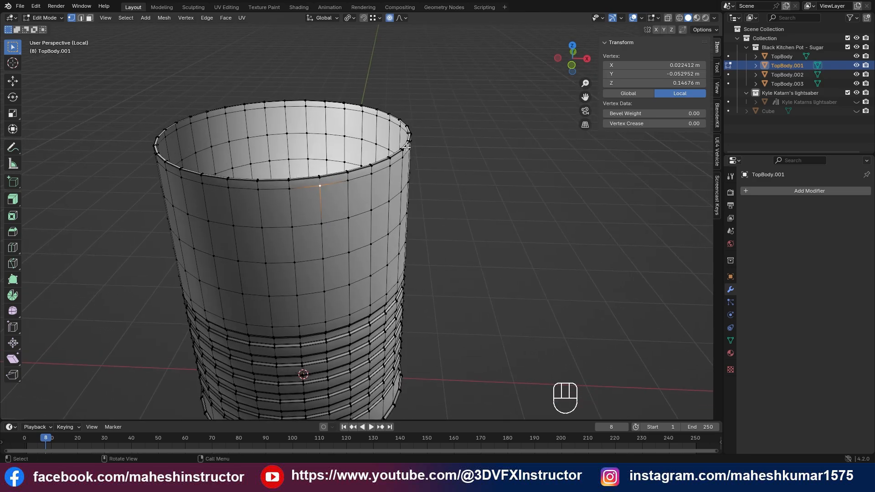
drag(418, 128, 404, 145)
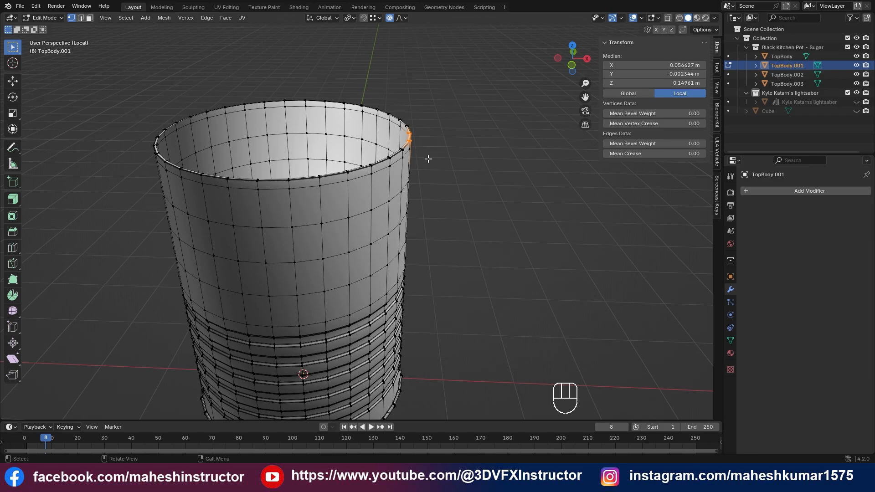
key(g)
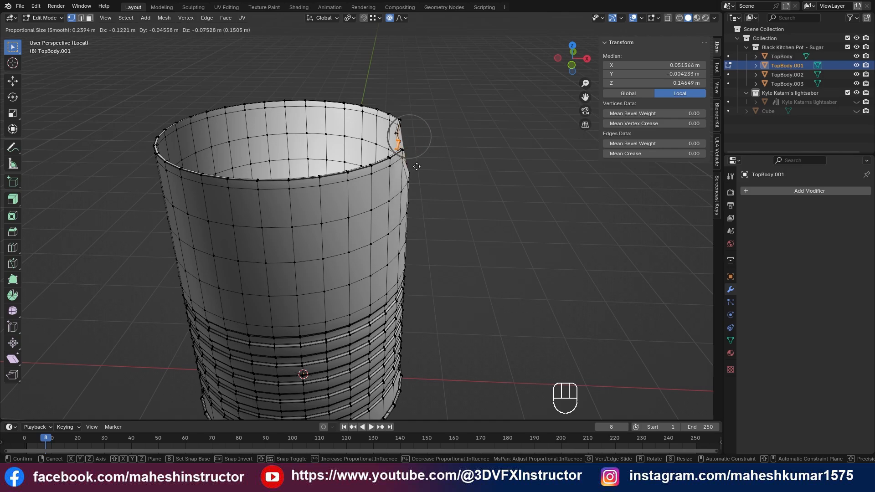
scroll(433, 156, up, 2)
scroll(434, 158, down, 16)
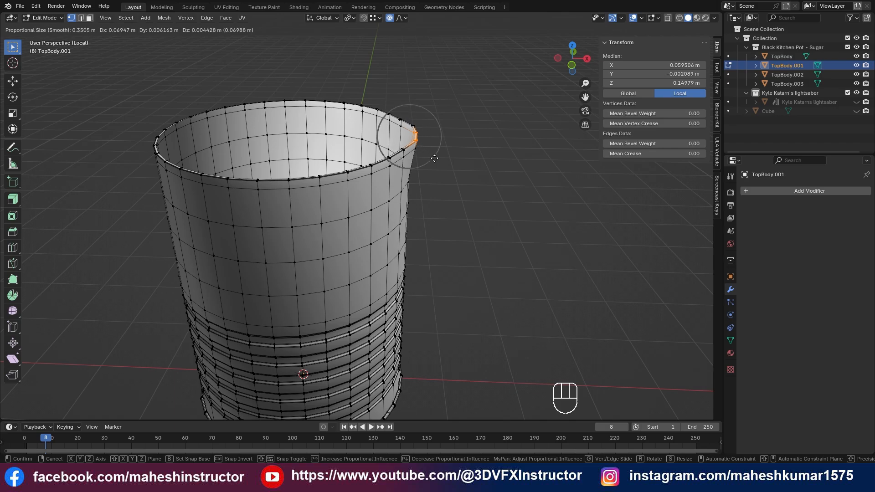
scroll(435, 158, down, 2)
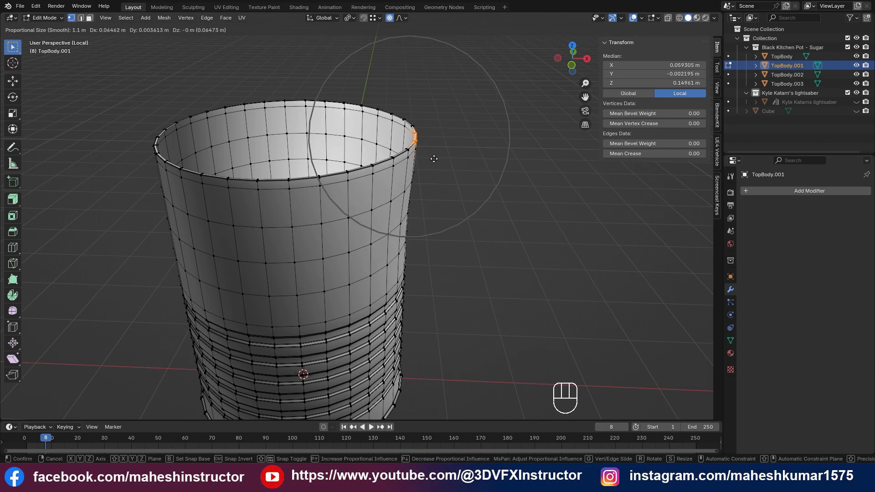
scroll(434, 159, up, 1)
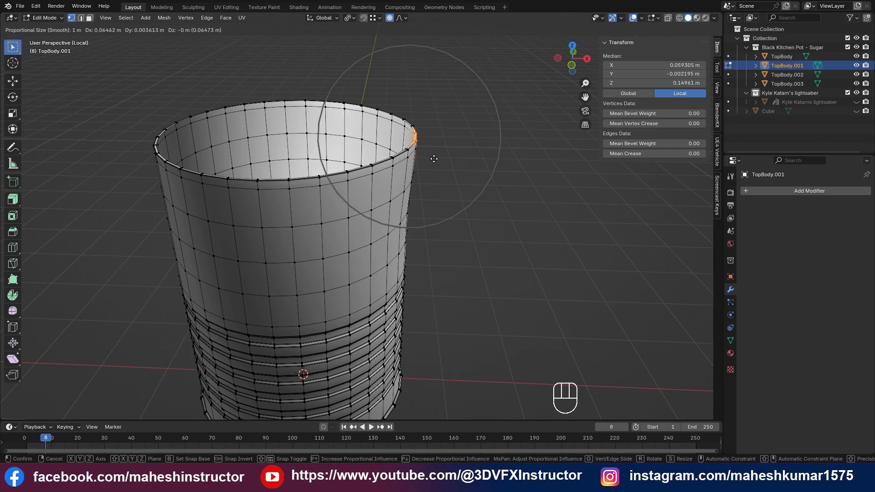
scroll(434, 159, up, 2)
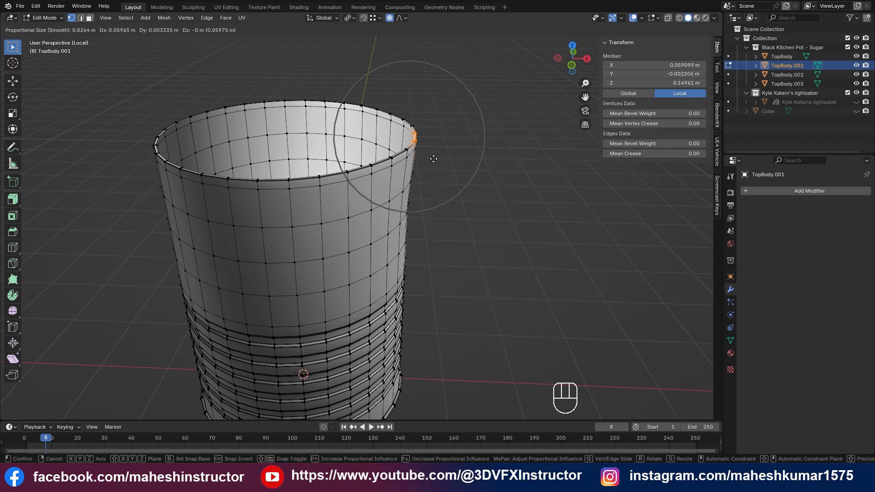
scroll(440, 163, down, 8)
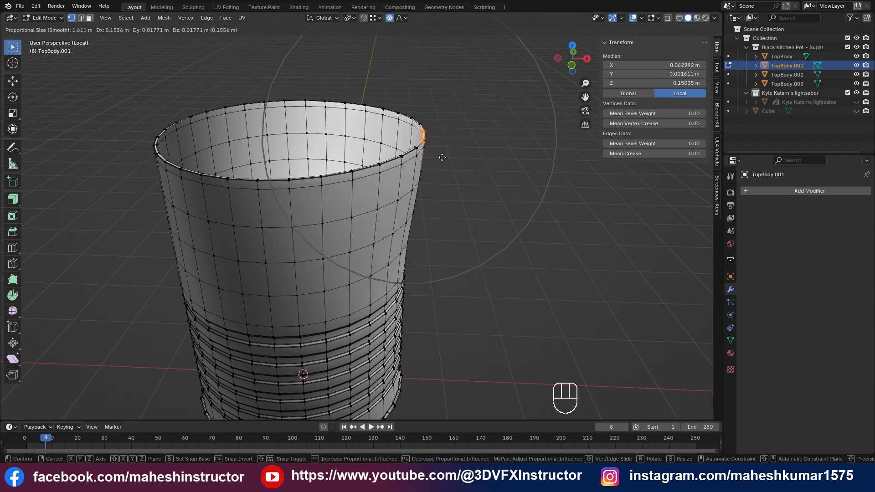
click(378, 174)
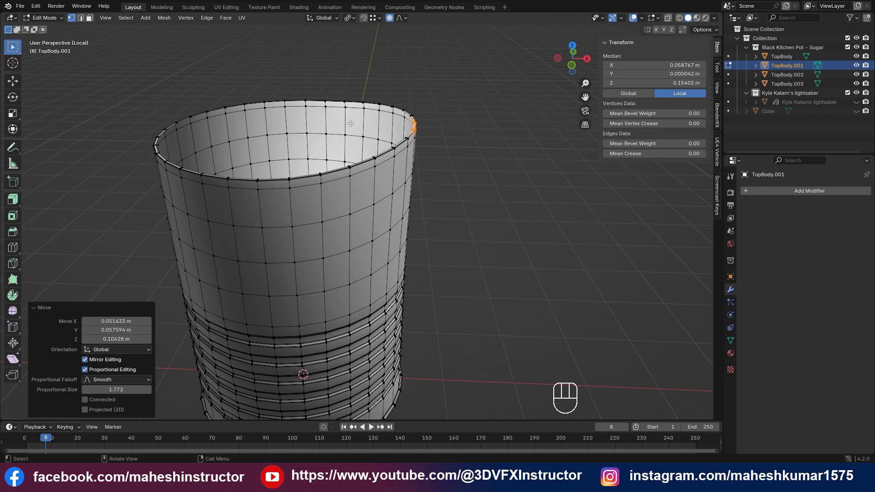
Step: Try pulling another section of the body's rim outward with smooth proportional editing, and undo both rim moves
click(303, 98)
scroll(336, 135, down, 4)
middle_drag(342, 136, 319, 116)
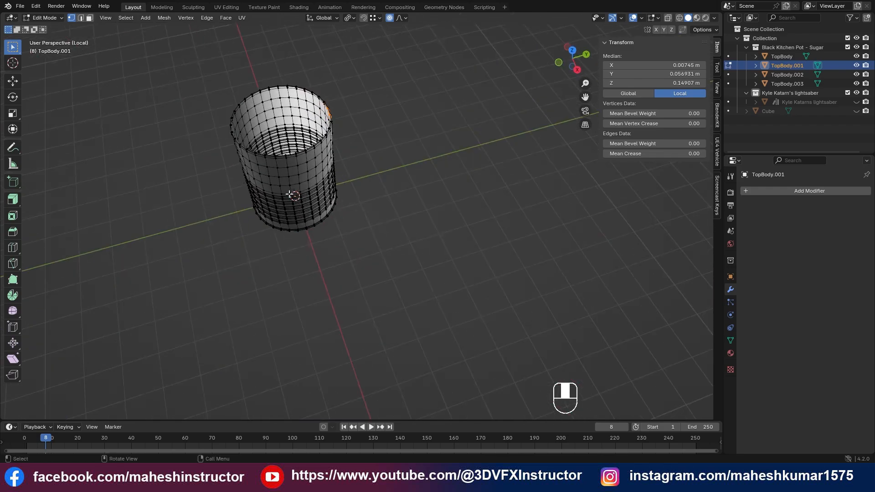
key(g)
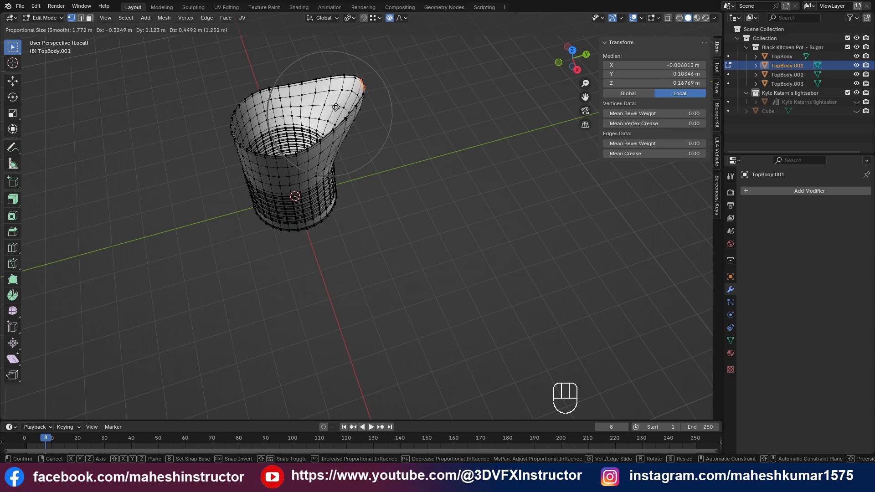
click(325, 104)
key(ctrl+z)
key(ctrl+z)
key(ctrl+z)
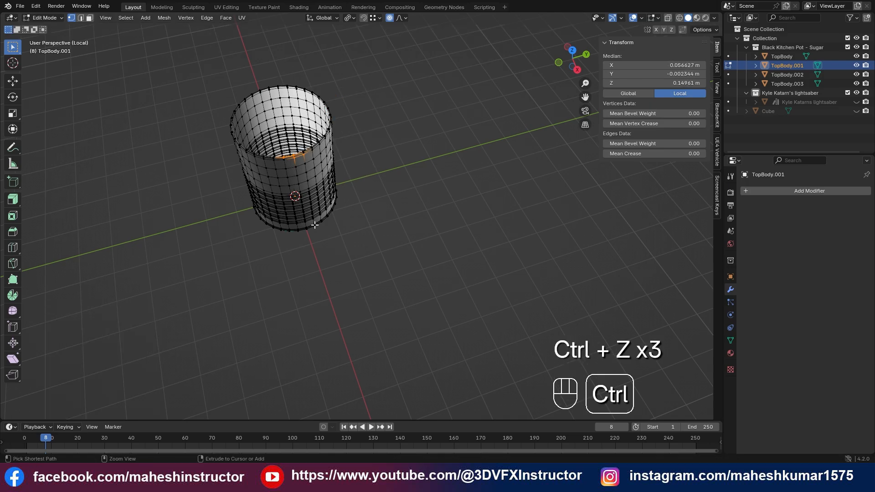
Step: Set the proportional editing falloff to Random
middle_drag(314, 225, 375, 225)
shift+middle_drag(347, 159, 429, 206)
scroll(379, 235, up, 2)
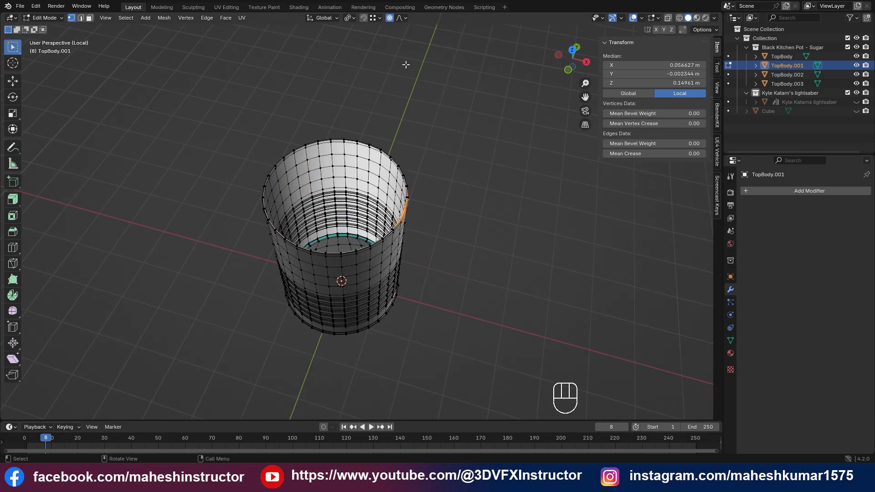
click(405, 18)
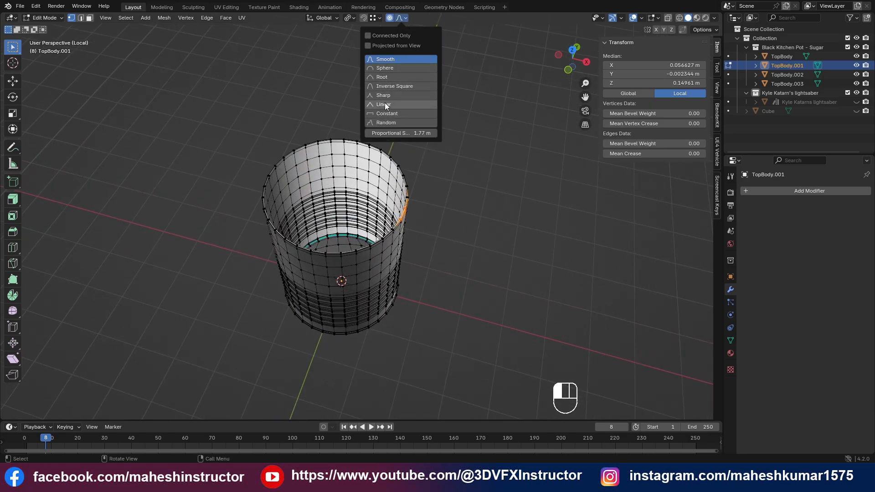
click(380, 124)
Step: Try moving a patch of vertices on the body's side with the Random falloff, and undo the move
middle_drag(443, 218, 433, 220)
scroll(433, 244, down, 2)
drag(428, 249, 393, 314)
key(g)
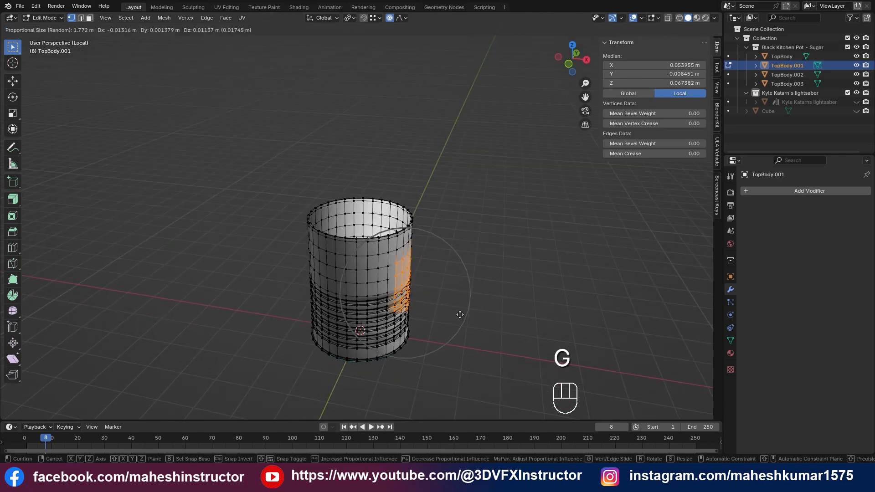
click(438, 301)
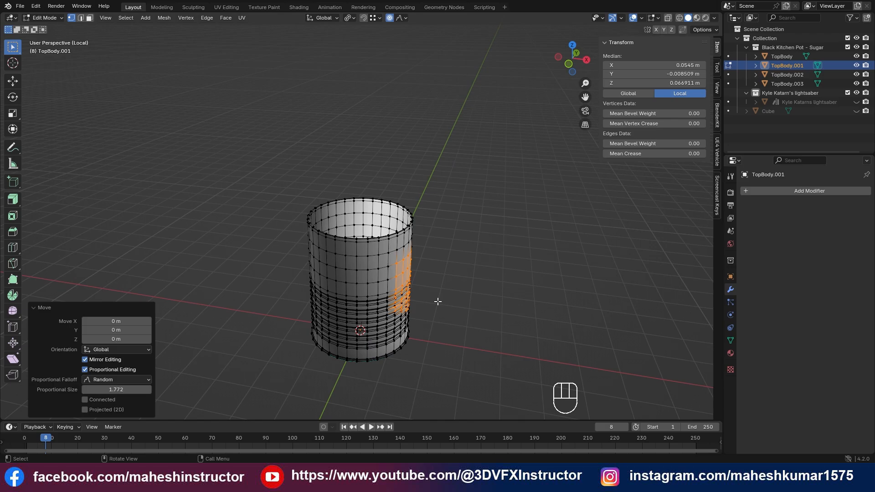
key(ctrl+z)
Step: Try moving a single vertex on the upper side wall with the Random falloff, and undo the move
click(417, 268)
key(g)
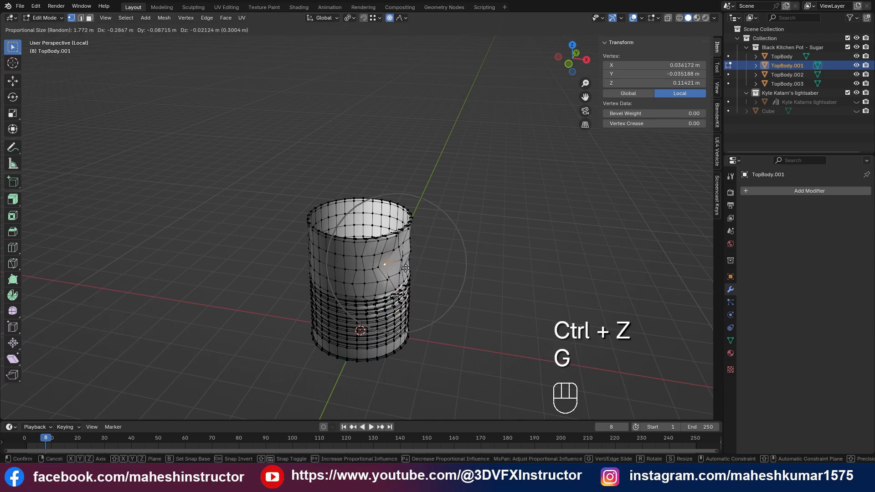
click(446, 288)
key(ctrl+z)
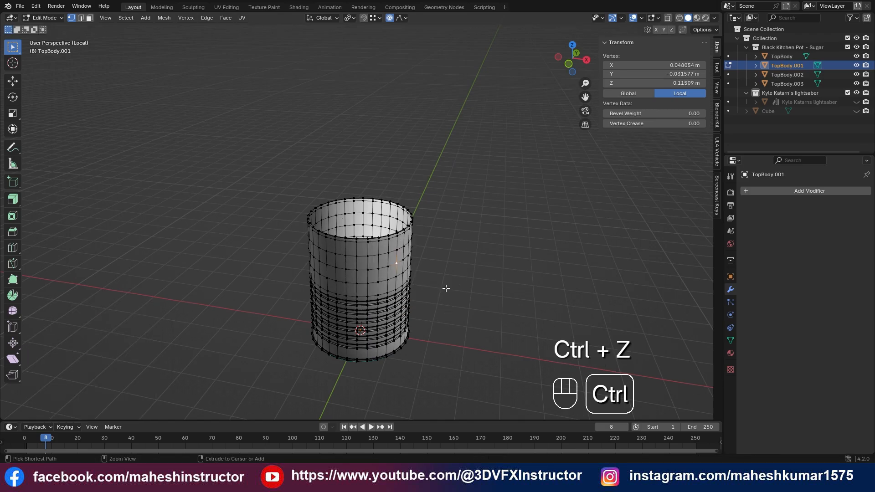
Step: Leave Edit Mode and switch the pot body to Sculpt Mode
key(Tab)
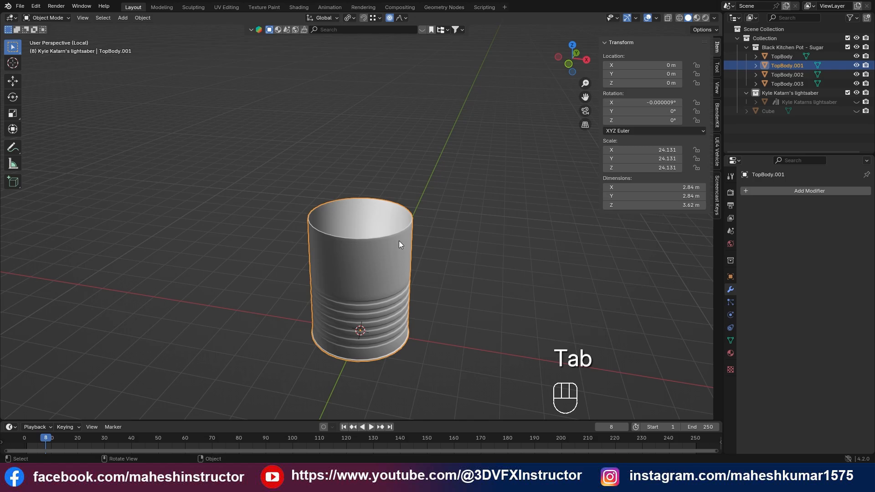
key(ctrl+Tab)
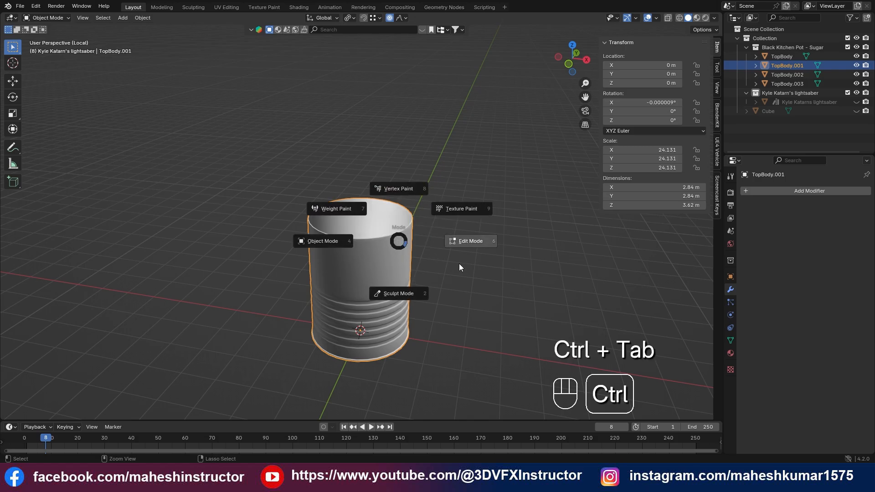
click(406, 297)
shift+middle_drag(449, 292, 469, 250)
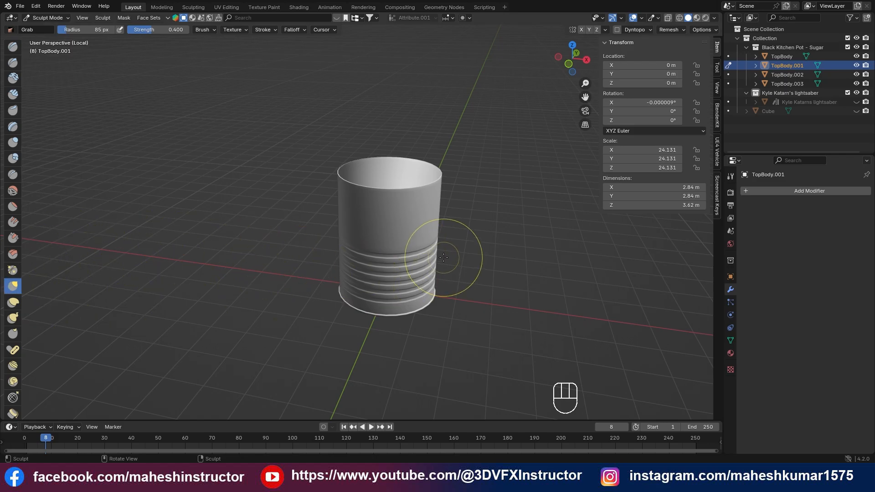
Step: Set the Grab brush radius to 45 px and try pulling the pot body's upper side wall outward
key(f)
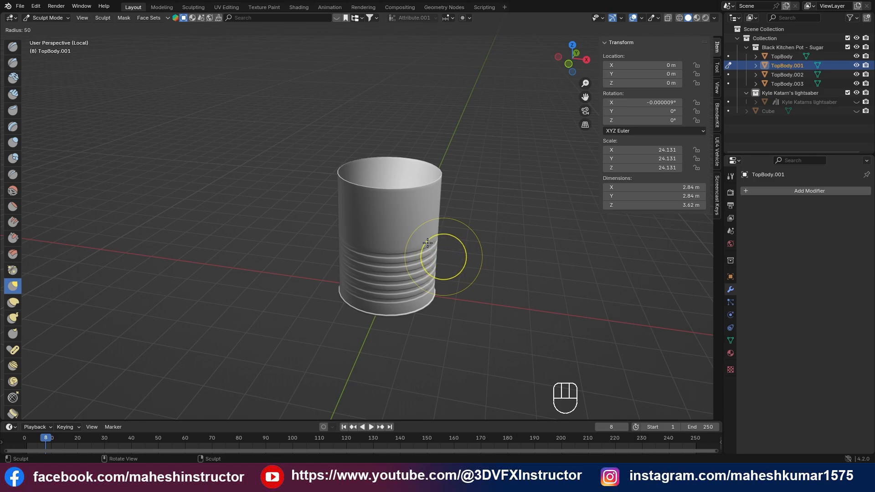
click(429, 273)
mouse_move(416, 220)
mouse_down()
mouse_move(444, 215)
mouse_move(449, 186)
mouse_move(443, 228)
mouse_up()
drag(424, 199, 456, 213)
drag(431, 211, 436, 209)
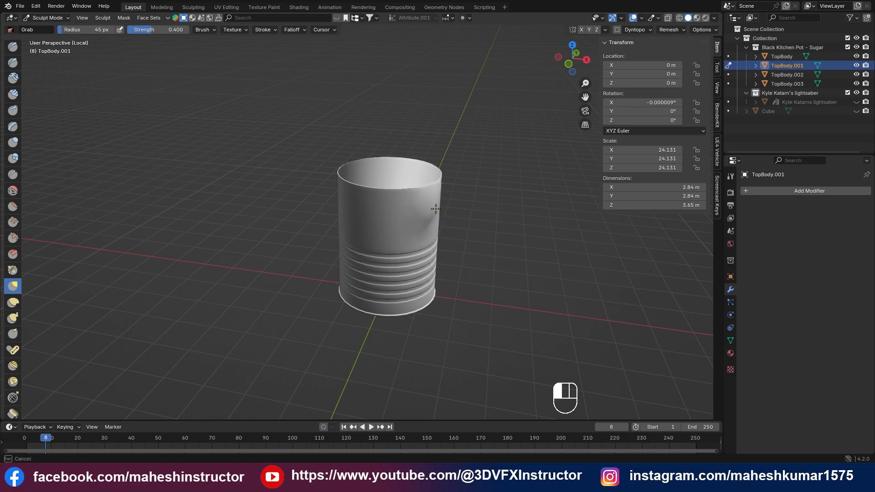
Step: Enlarge the Grab brush radius to 99 px and try another pull on the pot body's side wall
key(f)
key(f)
key(f)
click(447, 203)
Step: Undo the Grab brush strokes on the pot body and go back to Object Mode
key(ctrl+z)
key(ctrl+z)
key(ctrl+z)
key(ctrl+z)
key(ctrl+z)
key(ctrl+z)
key(ctrl+z)
key(ctrl+z)
key(ctrl+z)
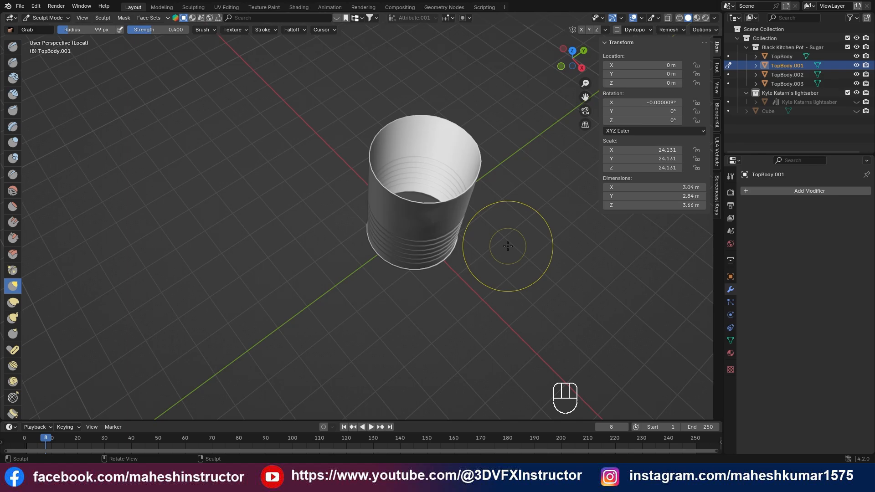
key(ctrl+z)
key(ctrl+z)
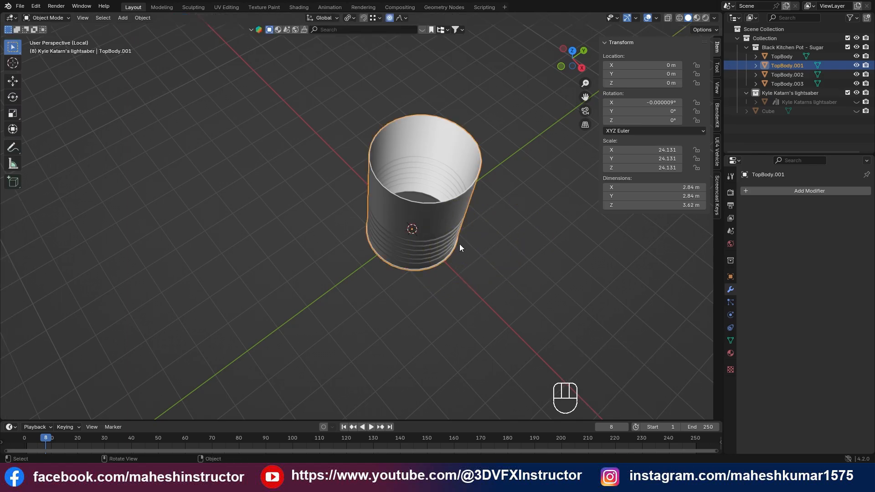
key(Tab)
middle_drag(460, 280, 518, 224)
key(Tab)
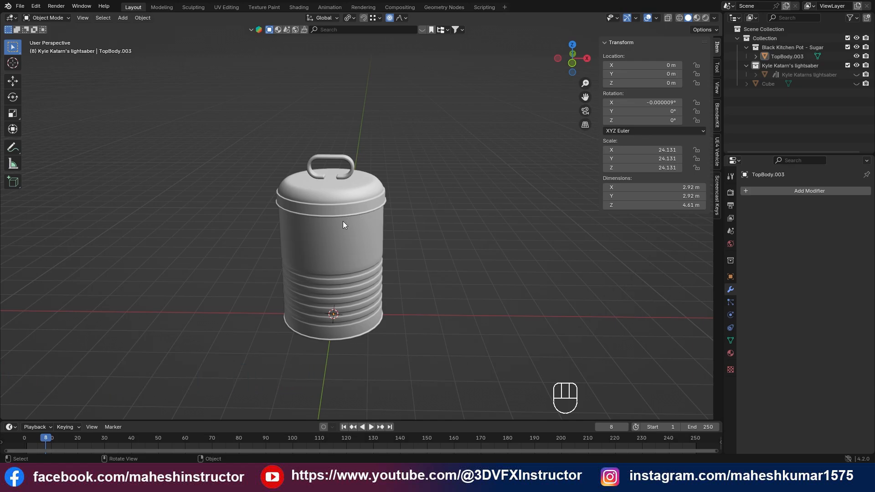
Step: Open the joined kitchen pot in Edit Mode and select all linked geometry of its lid
click(362, 224)
key(Tab)
scroll(342, 227, up, 2)
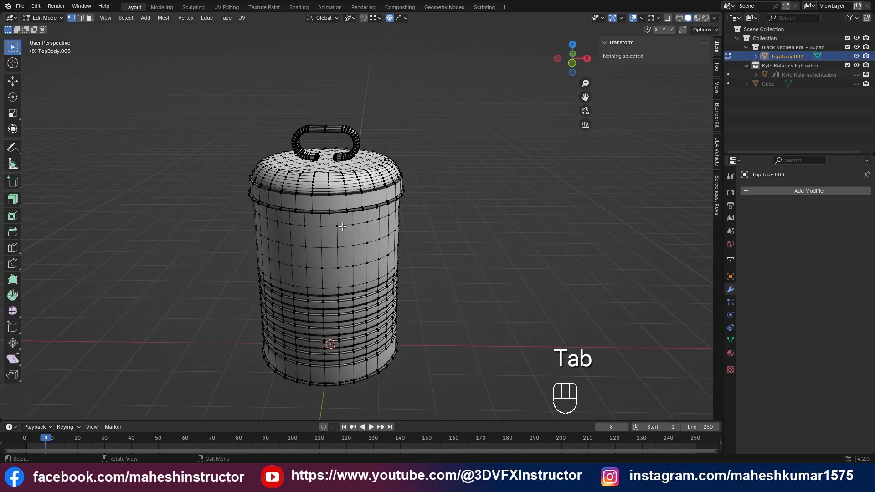
click(353, 181)
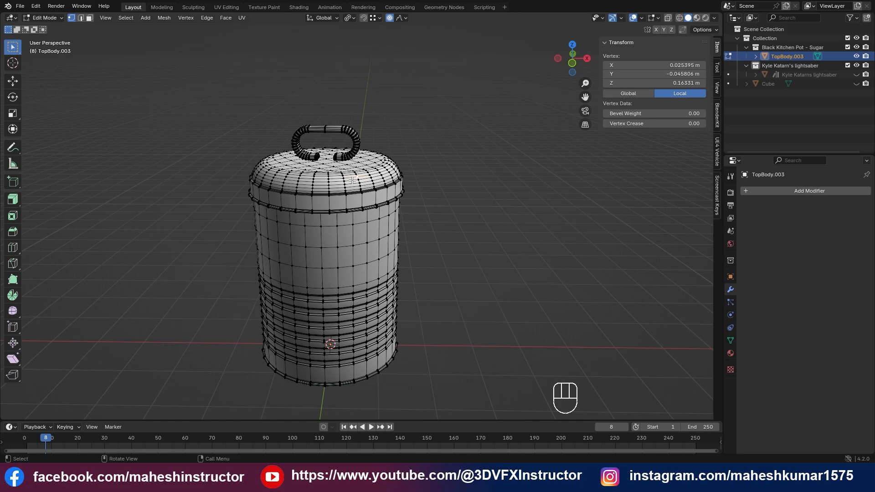
key(l)
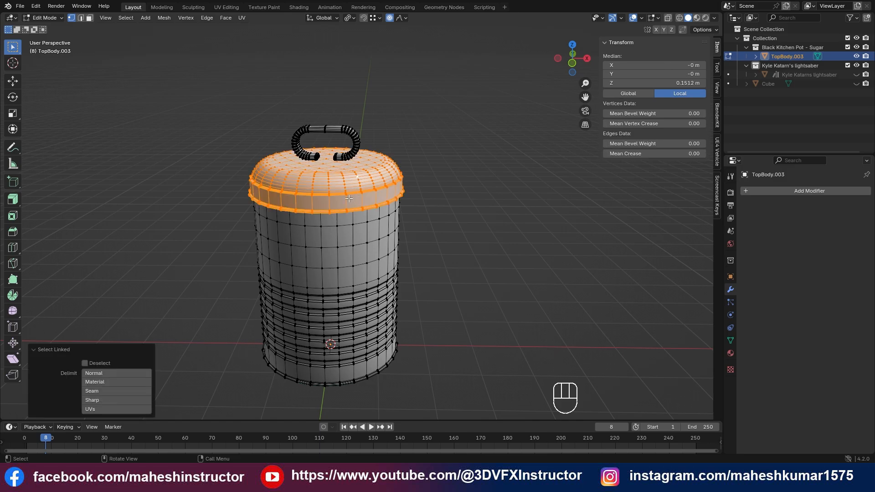
key(Tab)
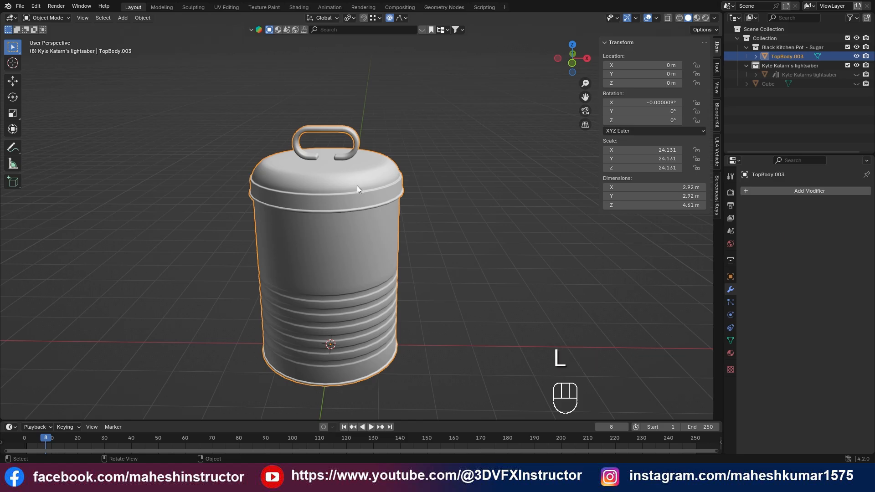
key(Tab)
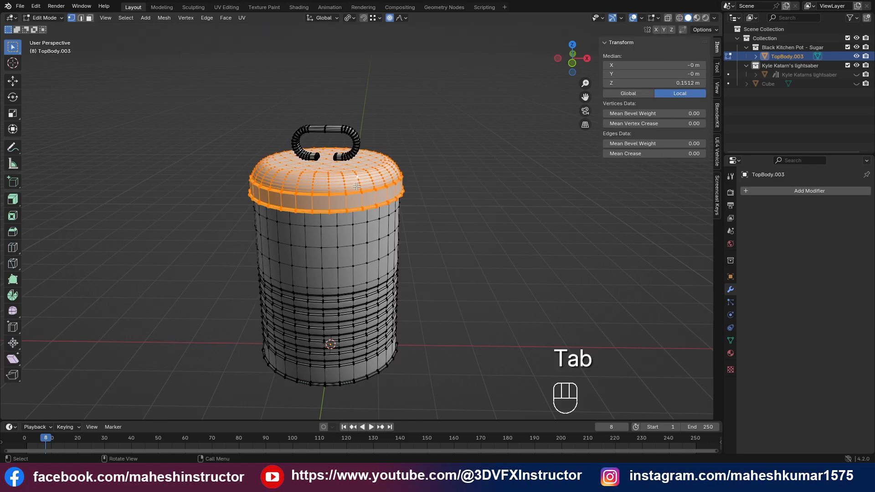
Step: Try moving the lid geometry with and without proportional editing, and undo both moves
key(g)
click(388, 73)
key(ctrl+z)
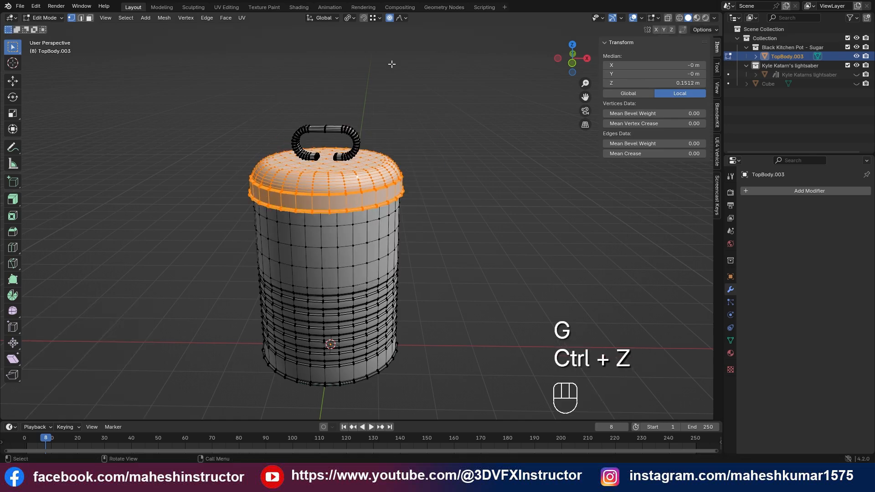
key(g)
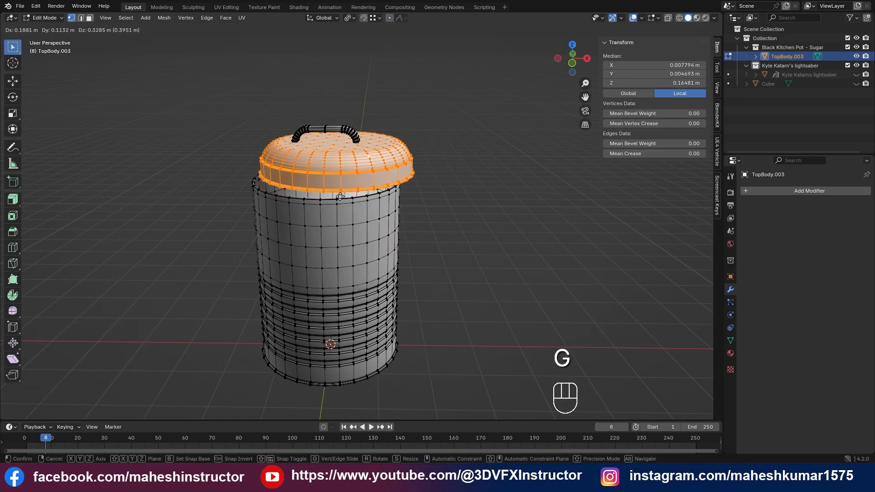
click(359, 196)
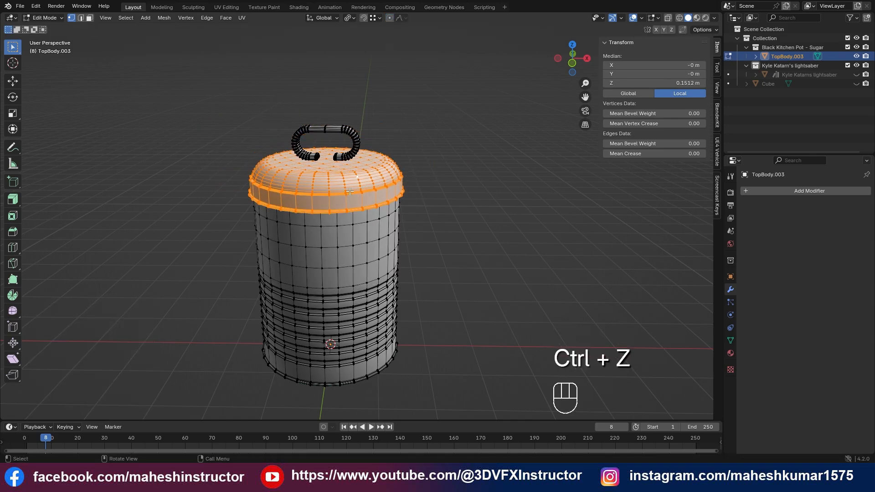
right_click(351, 192)
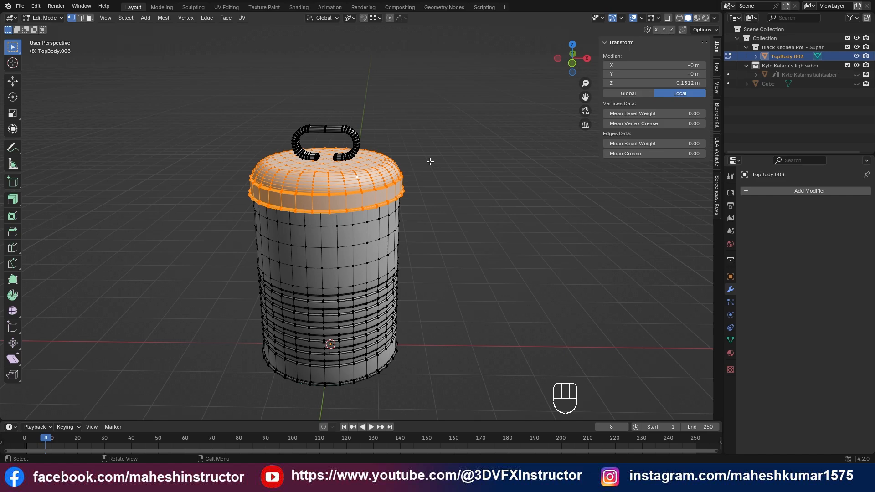
Step: Separate the whole pot mesh into individual objects by loose parts and return to Object Mode
click(452, 153)
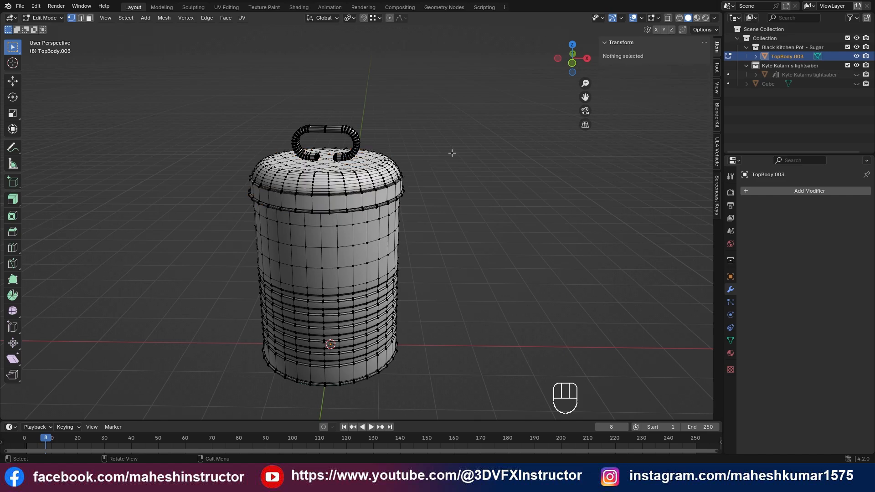
key(p)
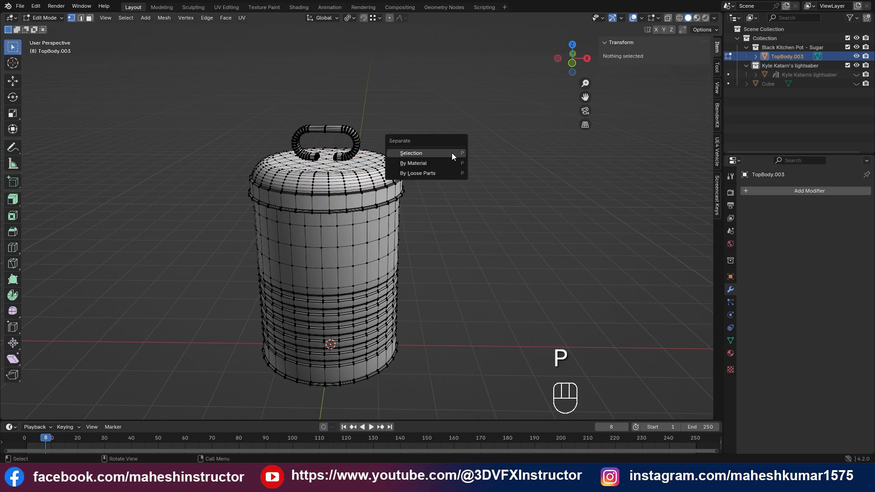
click(430, 173)
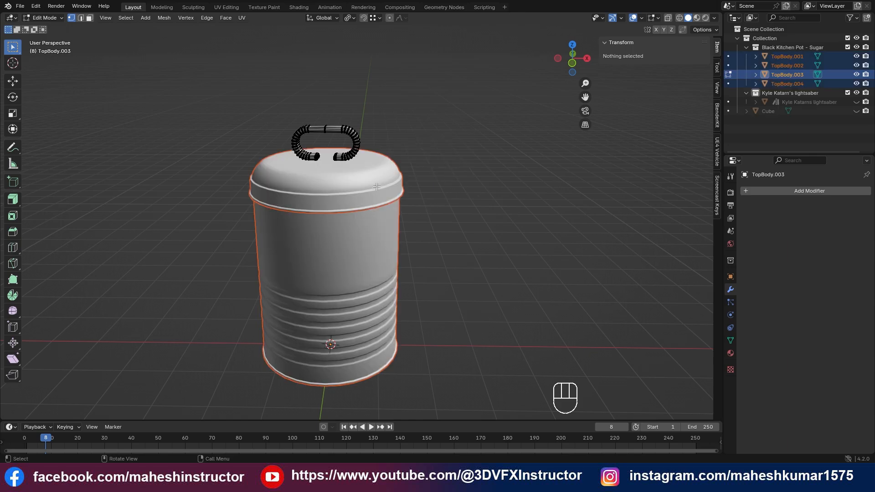
key(Tab)
Step: Check that the lid, body and handle are separate objects by selecting each one, and clear the selection
click(362, 192)
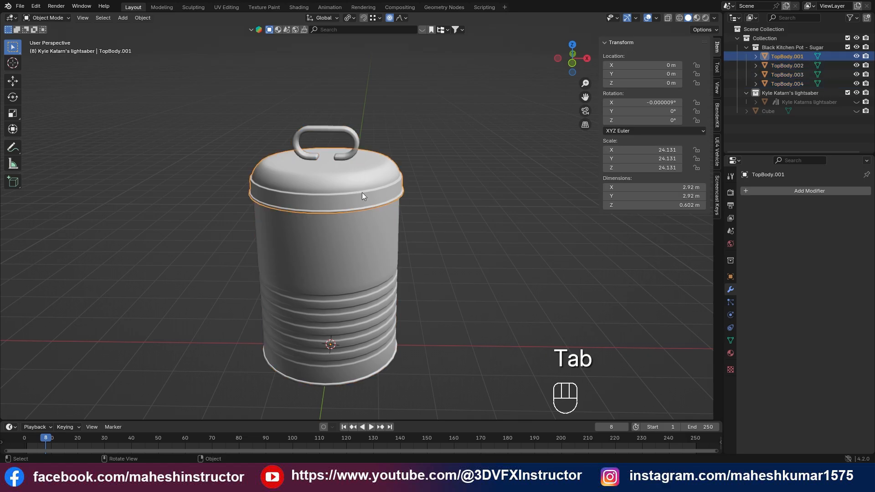
click(374, 230)
click(365, 193)
click(348, 130)
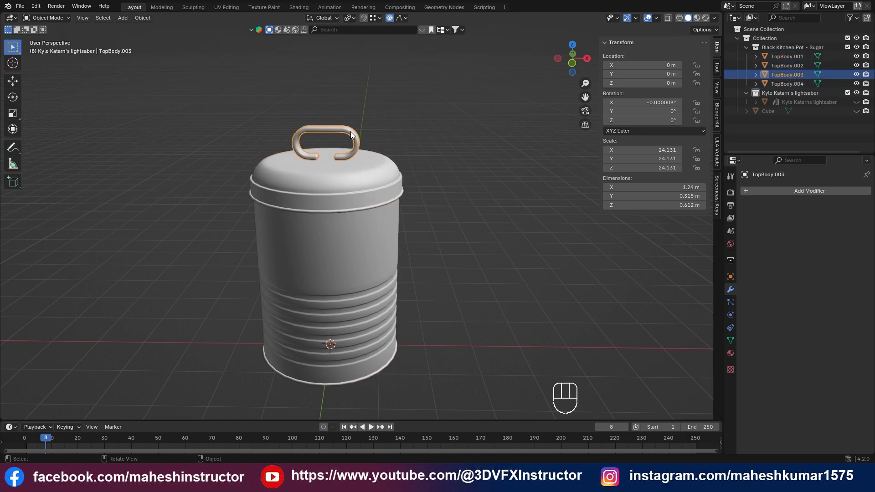
key(Tab)
key(Tab)
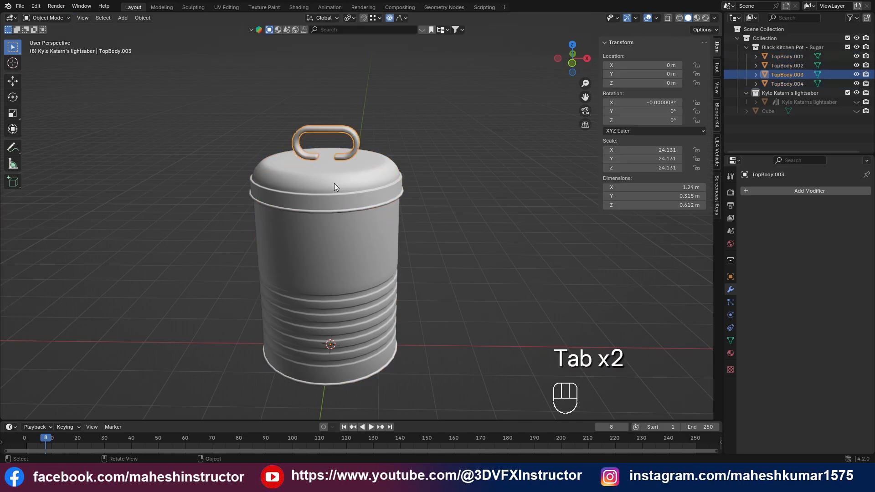
click(427, 159)
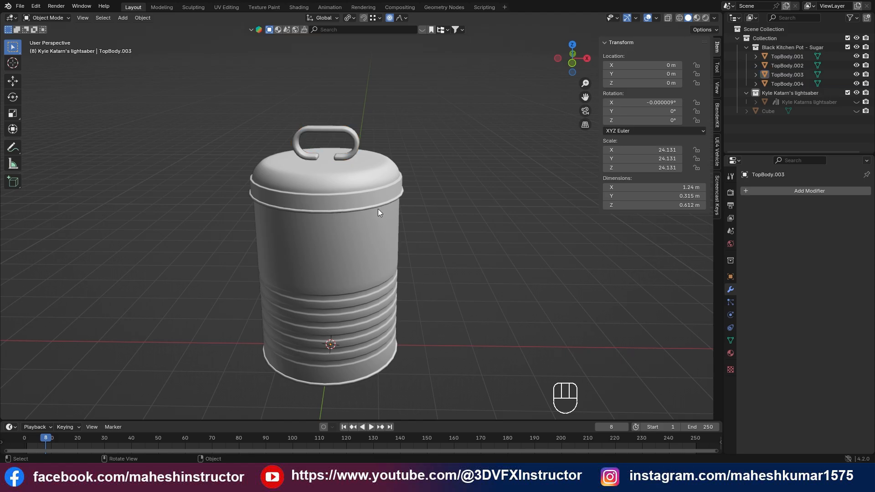
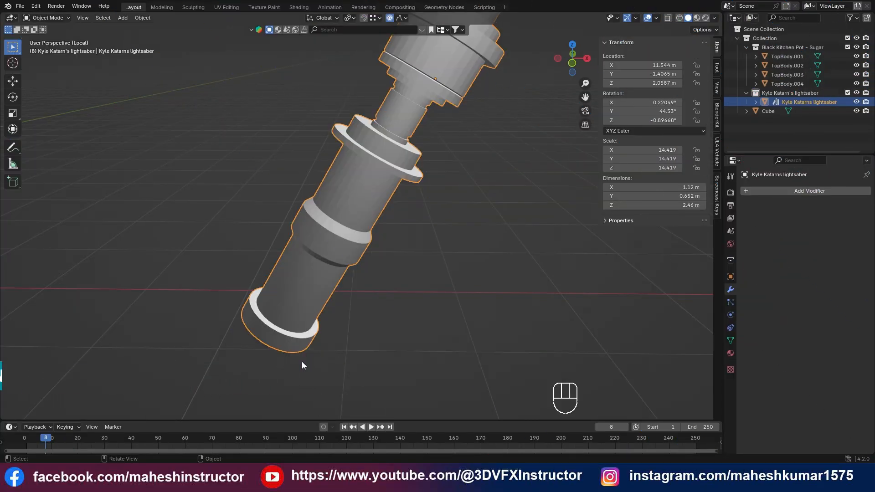
Step: In Edit Mode, select the face loop around the lightsaber's raised lower band and activate the Move tool
key(Tab)
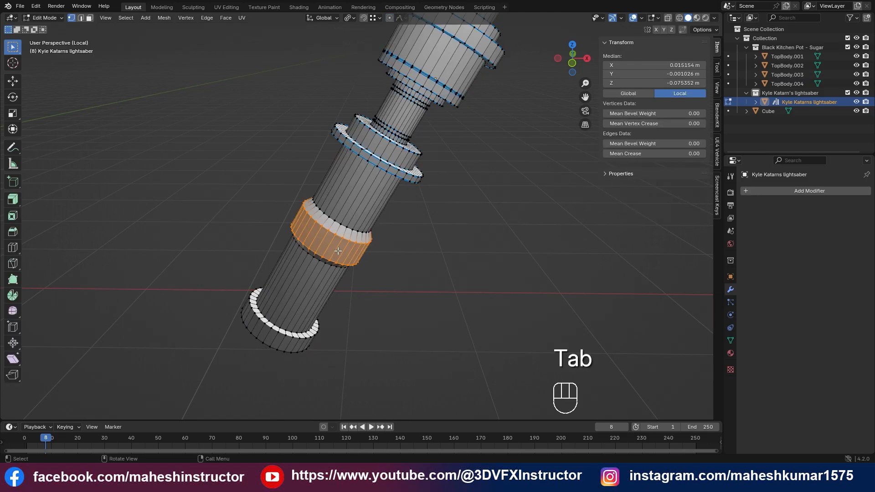
click(325, 246)
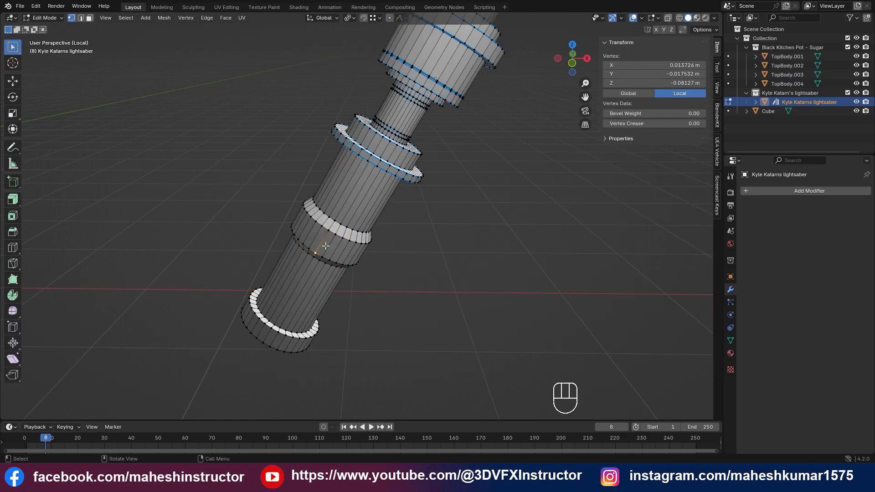
key(3)
click(324, 244)
alt+click(318, 240)
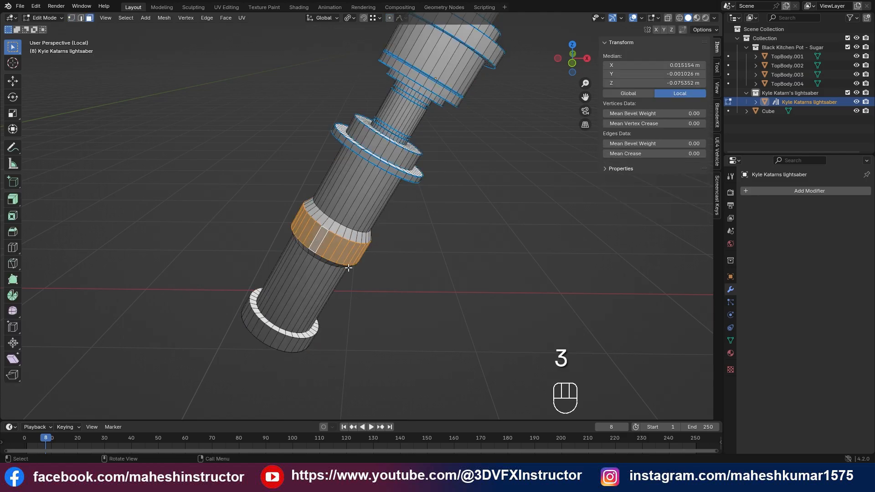
shift+middle_drag(410, 239, 372, 265)
click(12, 81)
Step: Try moving the selected band along the Global axes, and undo the moves
mouse_move(387, 246)
mouse_down()
mouse_move(381, 265)
mouse_move(390, 246)
mouse_up()
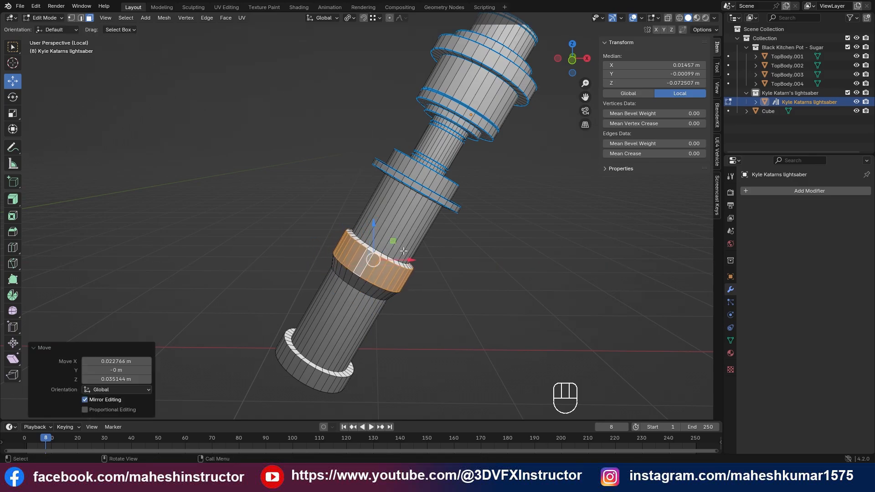
middle_drag(390, 246, 407, 273)
drag(403, 262, 399, 262)
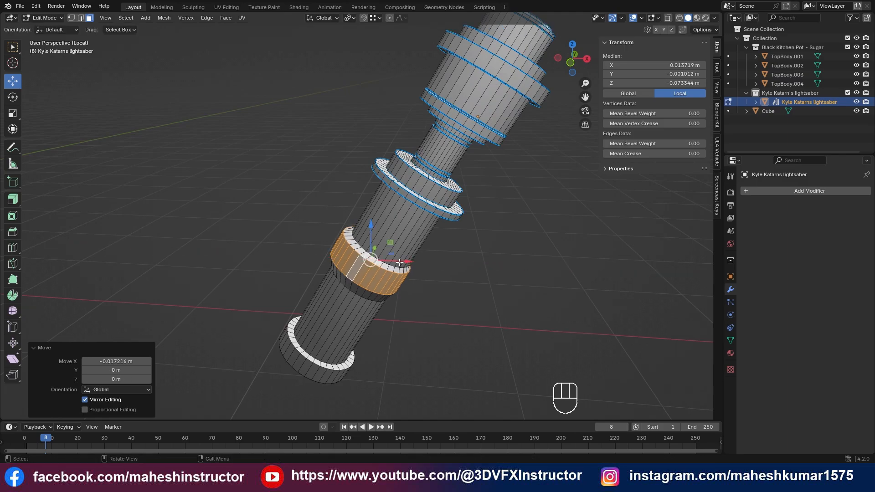
key(ctrl+z)
drag(373, 236, 374, 238)
key(ctrl+z)
key(ctrl+z)
Step: Set the transform orientation to Local and inspect the gizmo on the selected band
middle_drag(401, 300, 425, 271)
scroll(407, 290, up, 3)
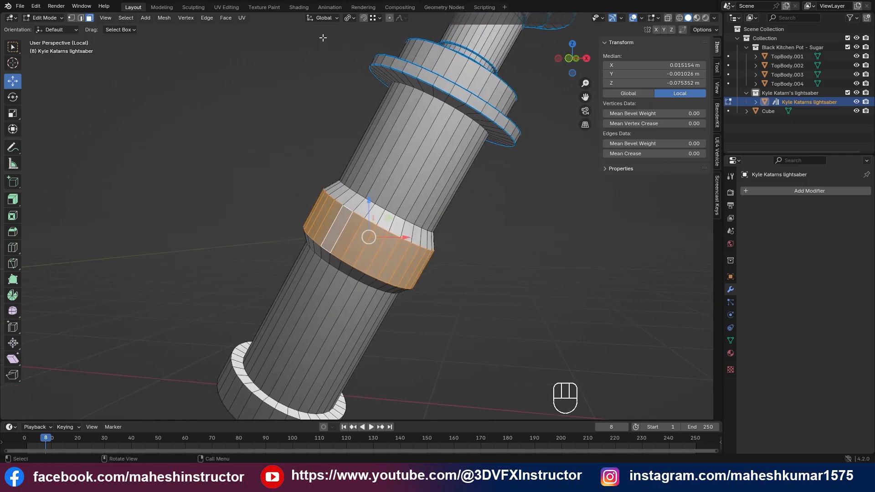
click(324, 20)
click(310, 56)
middle_drag(382, 237, 315, 54)
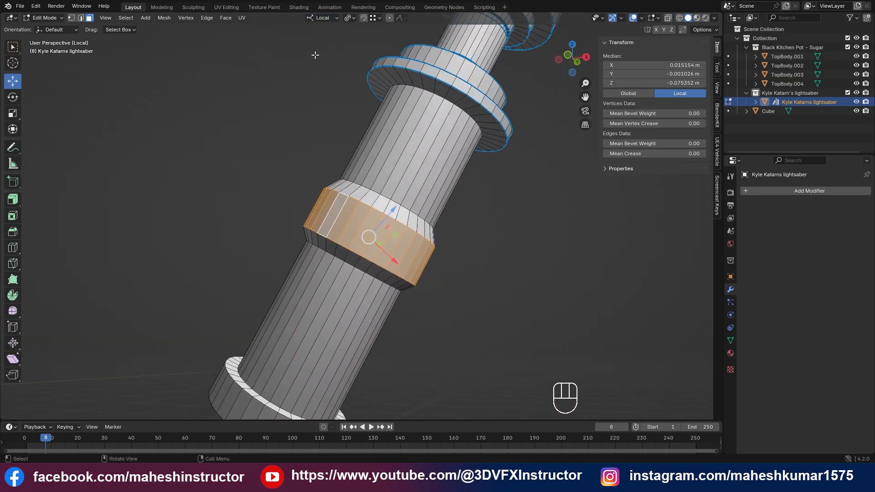
Step: Set the transform orientation to Normal and inspect the gizmo's new axes on the band
click(318, 20)
click(309, 64)
middle_drag(392, 236, 365, 164)
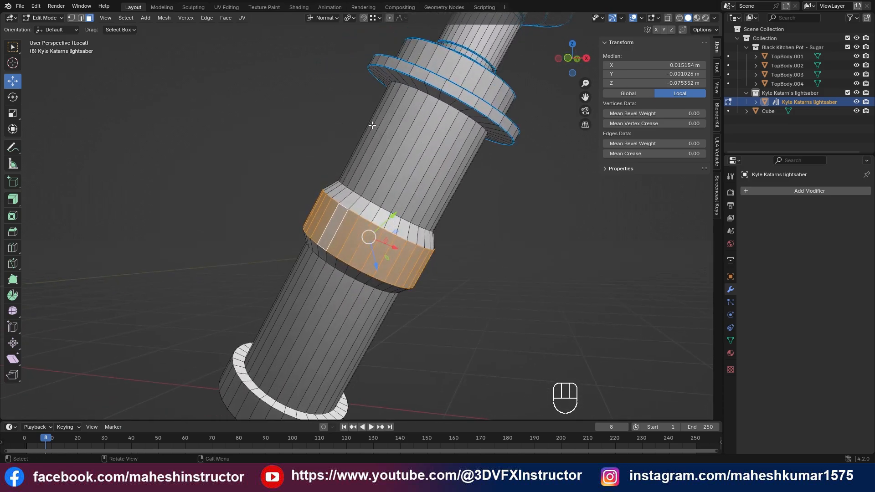
middle_drag(408, 145, 393, 187)
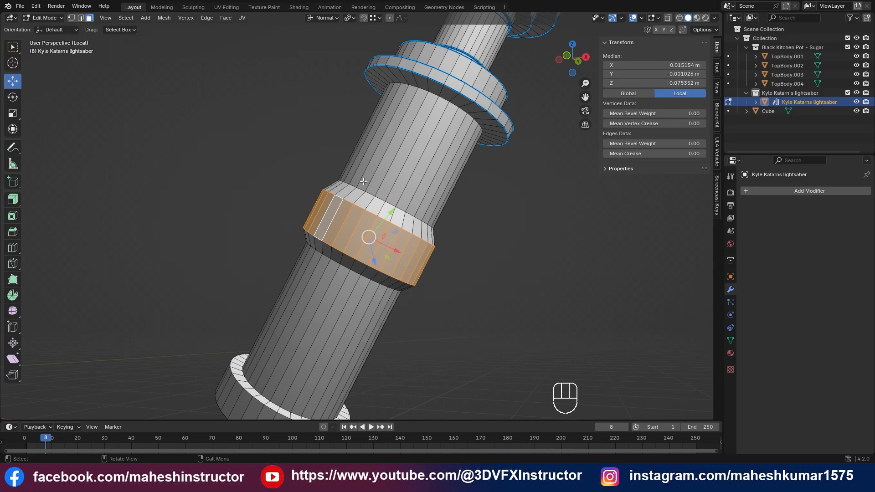
Step: Set the transform pivot point to Active Element for the selected band
click(353, 18)
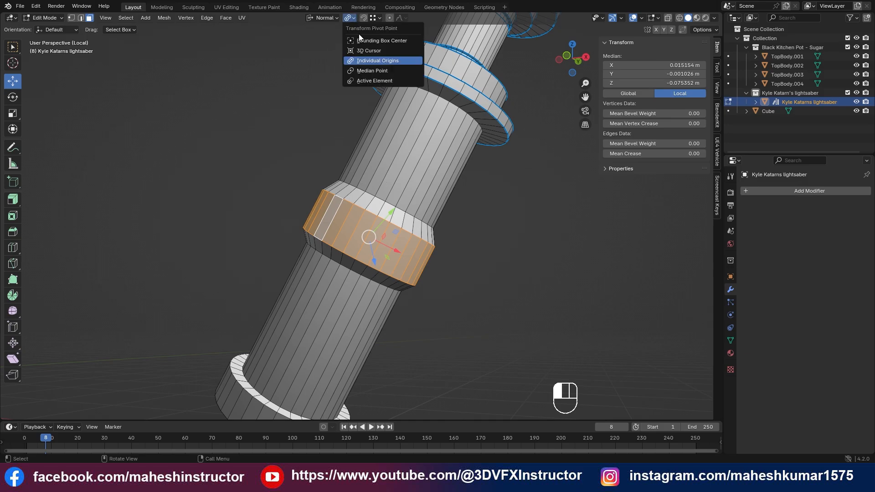
click(379, 80)
middle_drag(413, 289, 313, 237)
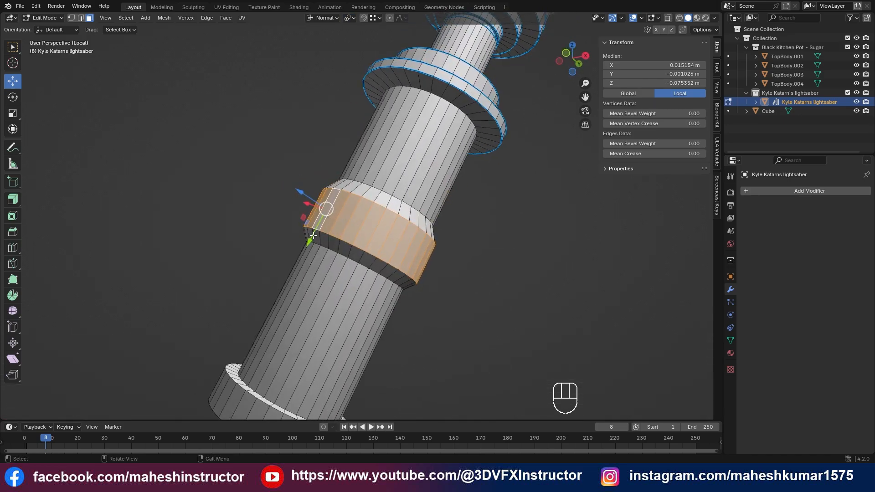
Step: Slide the band along the lightsaber on the Normal Y axis, finishing with a move of about 0.0036 m, and leave Edit Mode
drag(311, 236, 318, 231)
middle_drag(318, 233, 369, 276)
drag(369, 276, 354, 230)
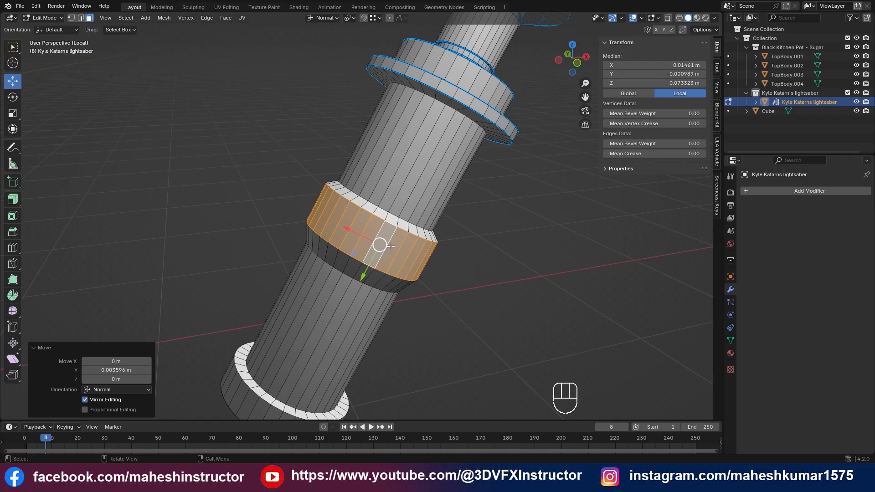
key(Tab)
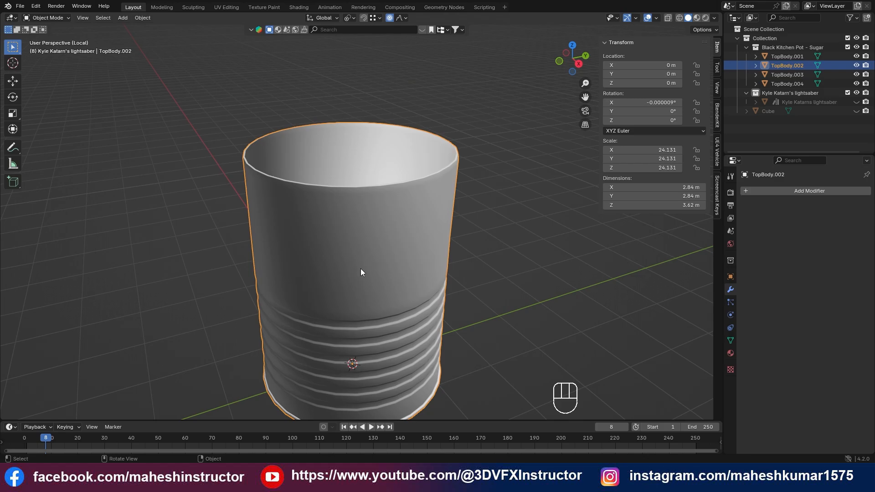
Step: Enter Edit Mode on TopBody.002 and box-select the vertices above the ridges in front view using vertex selection
scroll(360, 268, up, 2)
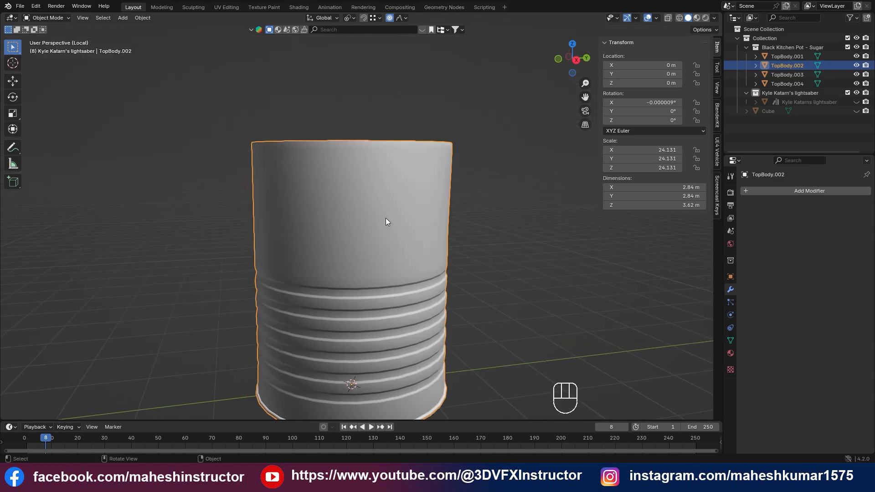
key(Tab)
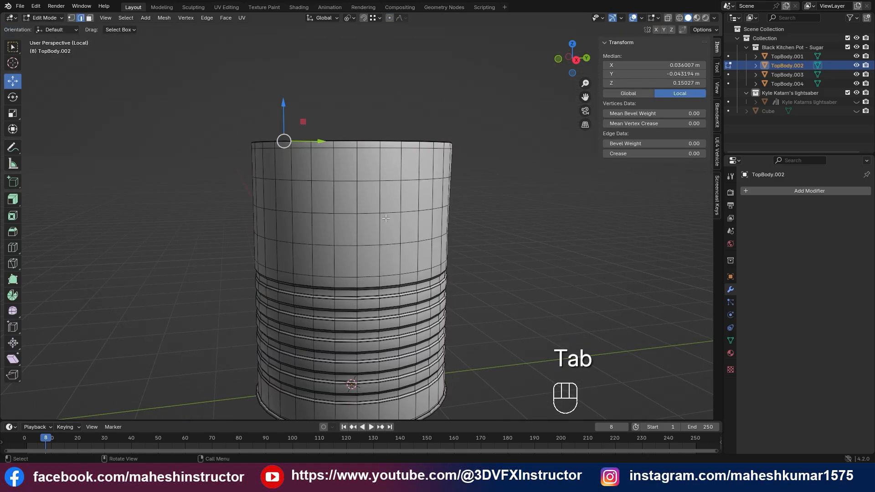
key(KP_1)
shift+middle_drag(144, 152, 317, 146)
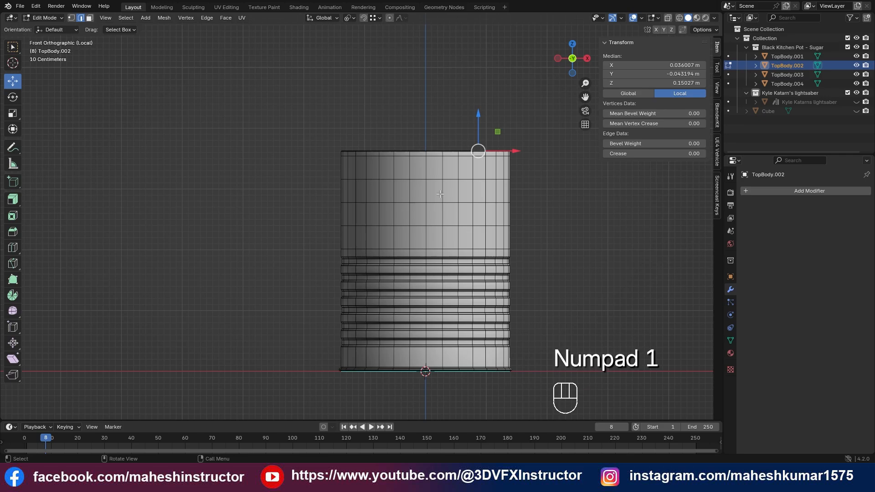
key(1)
drag(311, 124, 576, 236)
scroll(450, 227, up, 2)
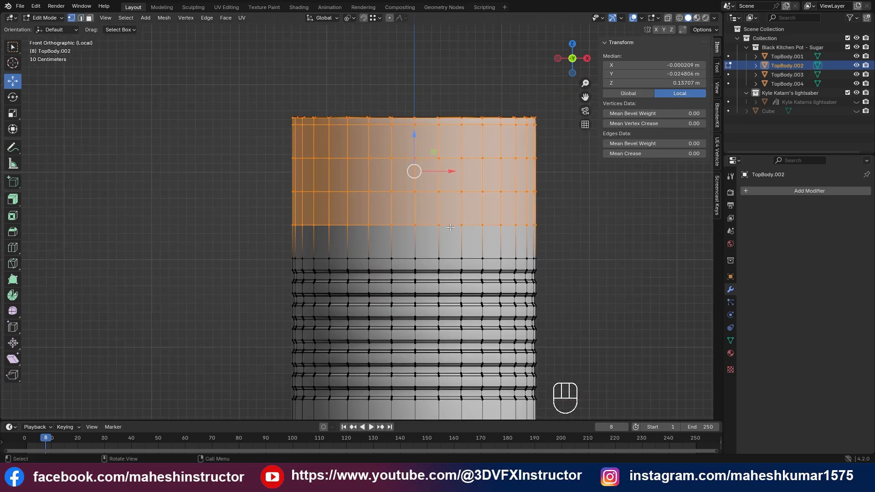
Step: Make the centre vertex of the selection's lowest row active, try rotating the upper section around it, and undo the rotation
click(415, 225)
key(ctrl+z)
ctrl+click(414, 225)
shift+click(414, 225)
shift+click(416, 225)
shift+click(415, 225)
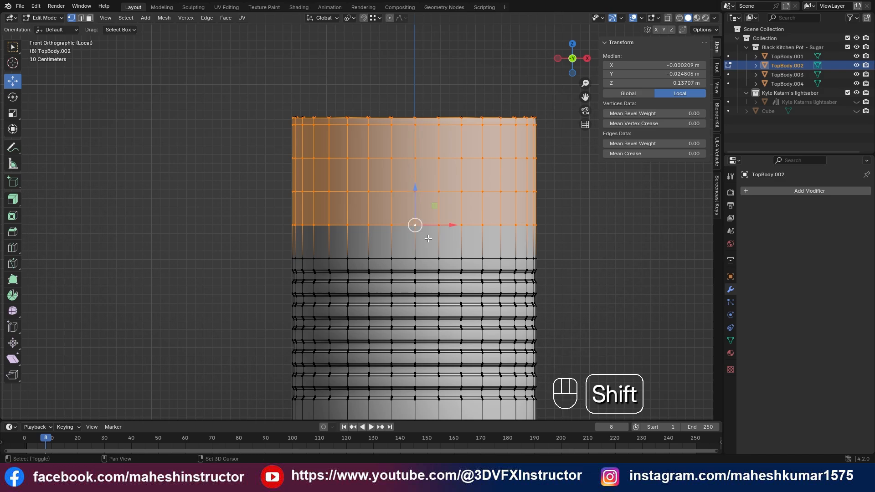
key(r)
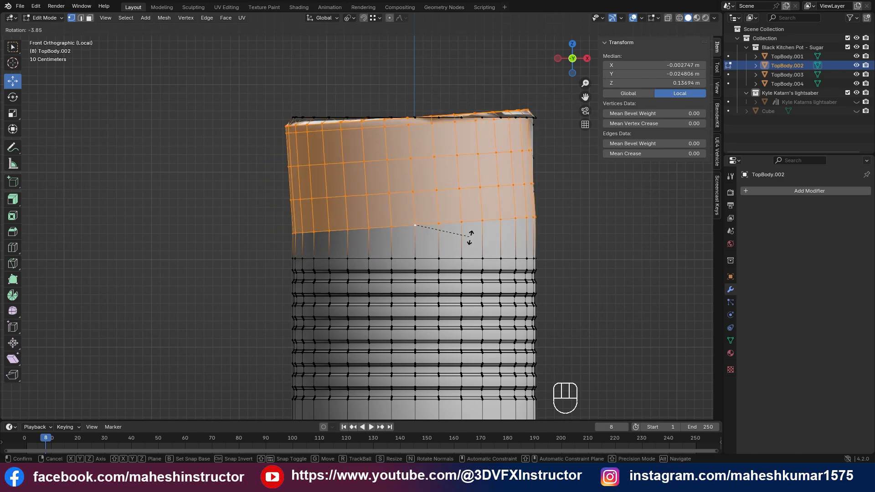
click(457, 219)
key(ctrl+z)
Step: Reselect the pot's upper vertex rows through the mesh in wireframe shading and return to solid shading
key(z)
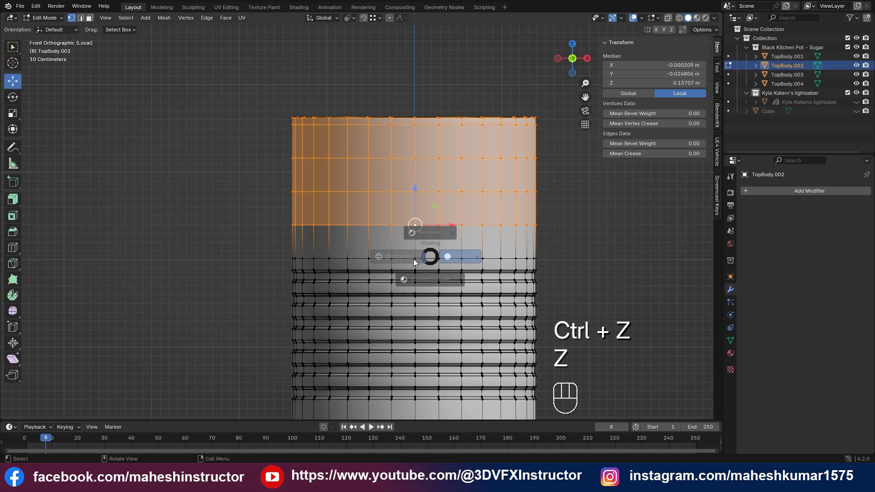
click(364, 258)
mouse_move(268, 95)
mouse_down()
mouse_move(580, 203)
mouse_move(577, 237)
mouse_up()
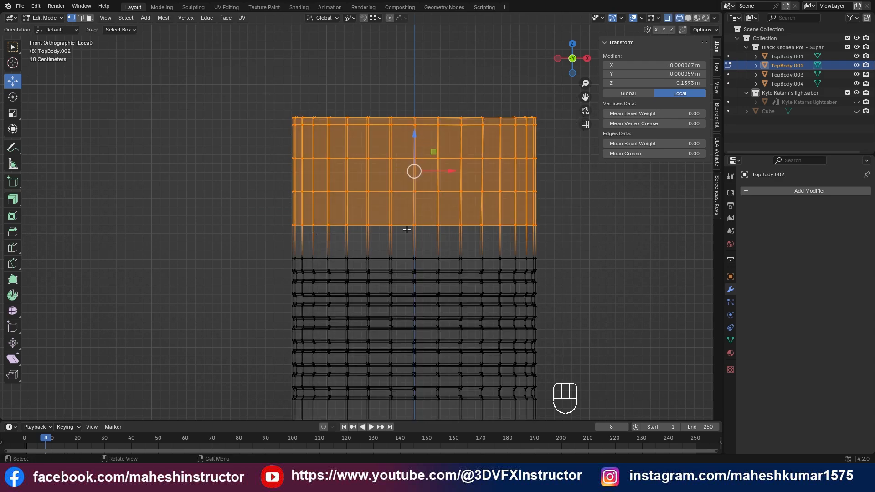
key(z)
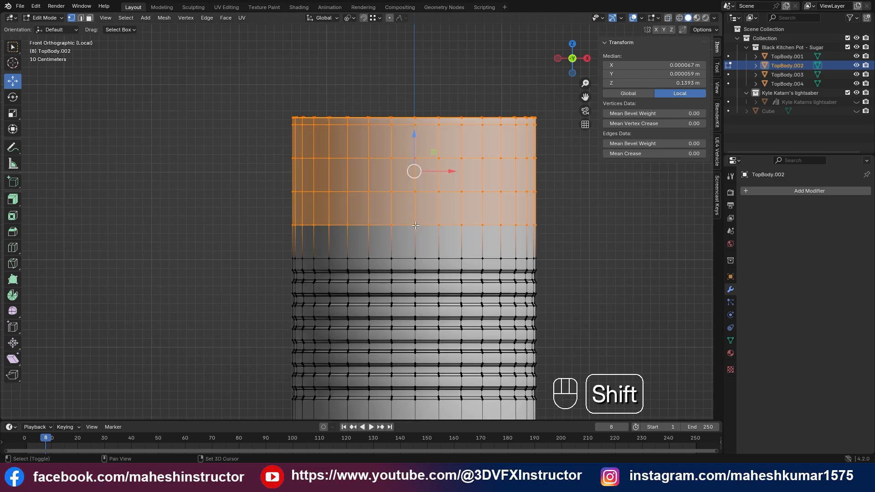
Step: Make the lowest row's centre vertex active, try rotating the full upper section -21.1° around it, and undo the rotation
shift+right_click(415, 225)
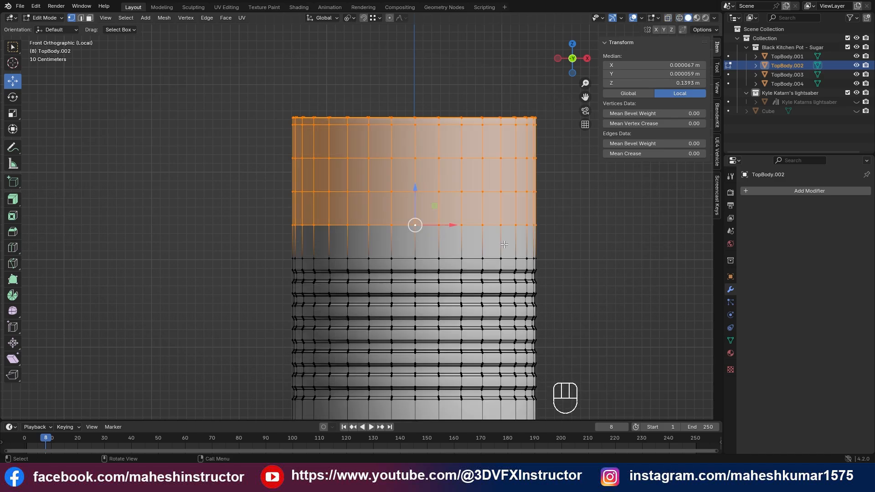
key(r)
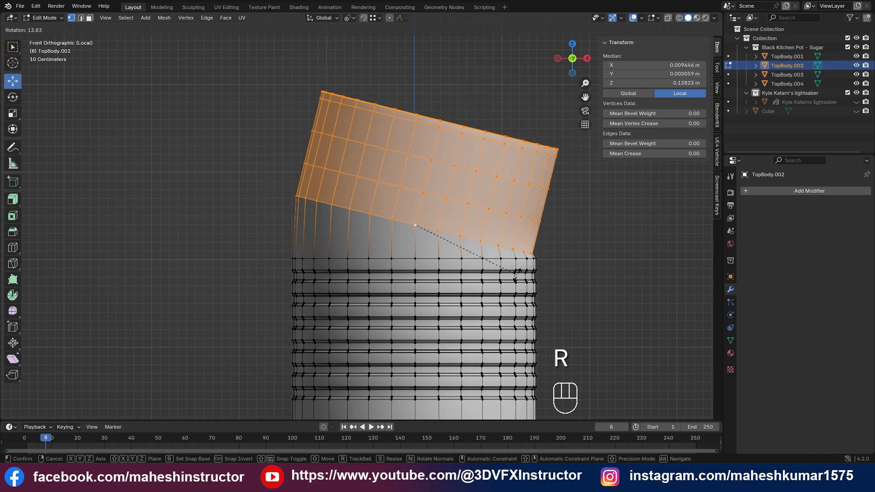
click(507, 231)
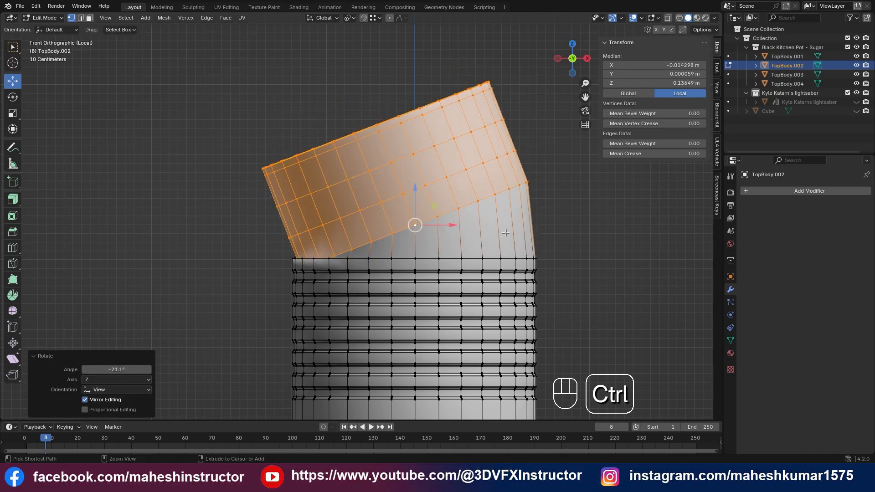
key(ctrl+z)
Step: Select a single edge on the pot's rim in edge selection and raise it about 0.1179 m on the global Z axis
middle_drag(505, 233, 400, 208)
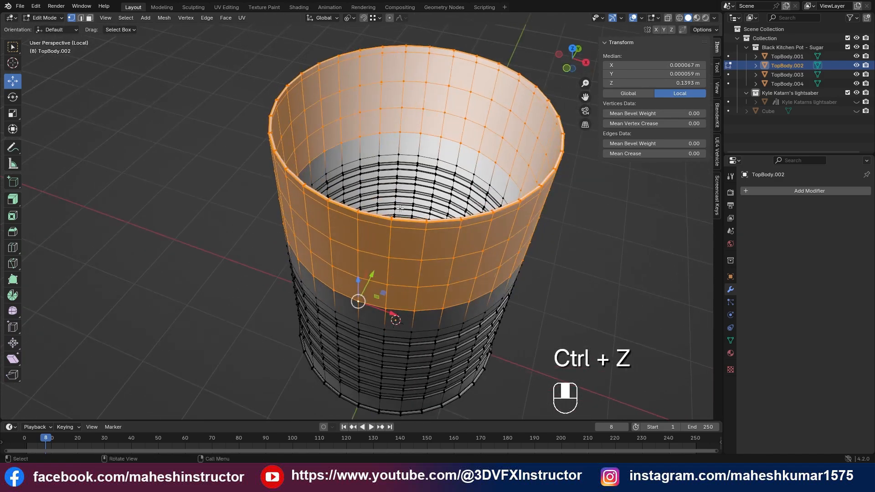
key(2)
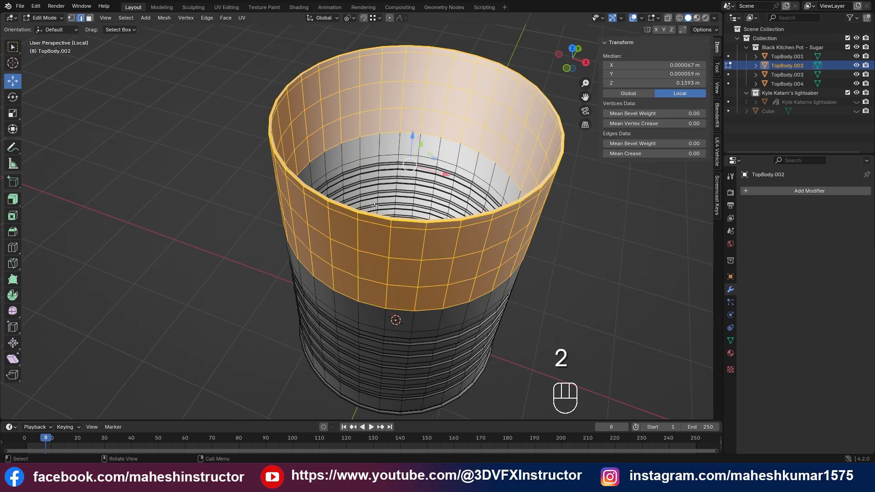
scroll(374, 216, up, 2)
click(382, 217)
middle_drag(384, 228, 352, 229)
scroll(353, 229, up, 2)
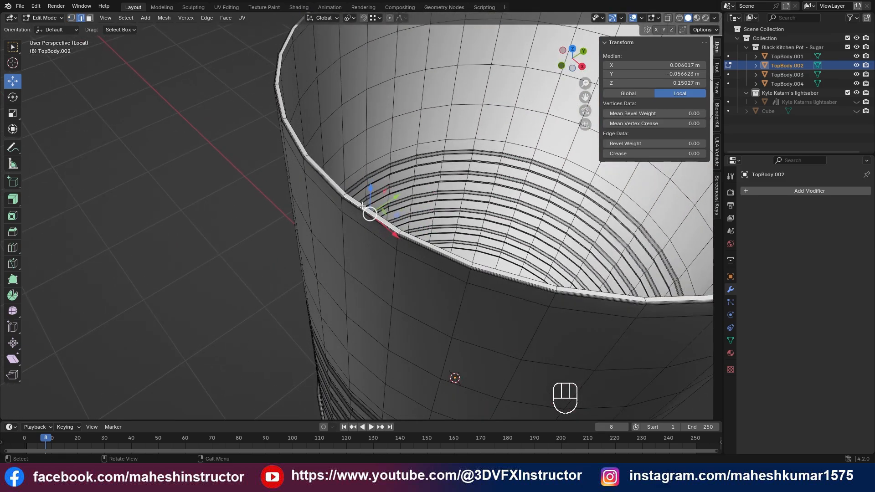
key(g)
key(z)
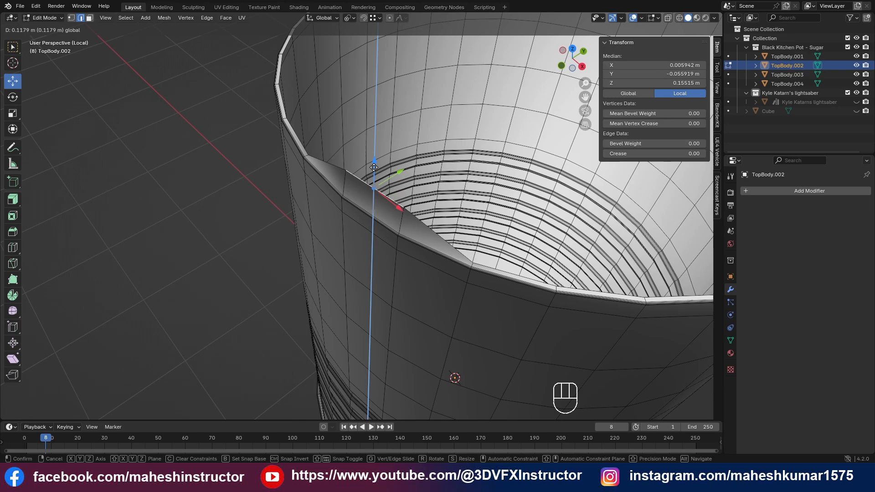
click(374, 168)
Step: Select three separate edges along the pot's rim and add the raised edge last as the active element
middle_drag(411, 284, 417, 251)
scroll(416, 270, down, 1)
shift+middle_drag(486, 254, 409, 261)
click(410, 261)
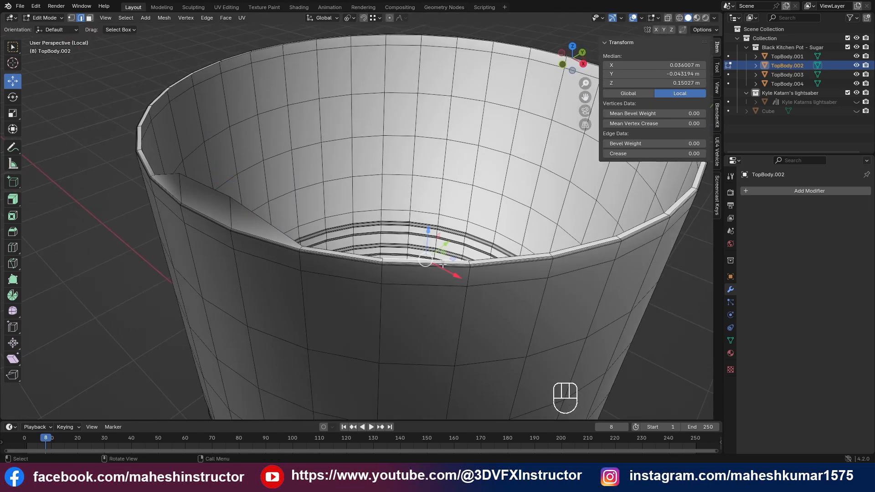
shift+middle_drag(502, 267, 457, 271)
shift+click(533, 255)
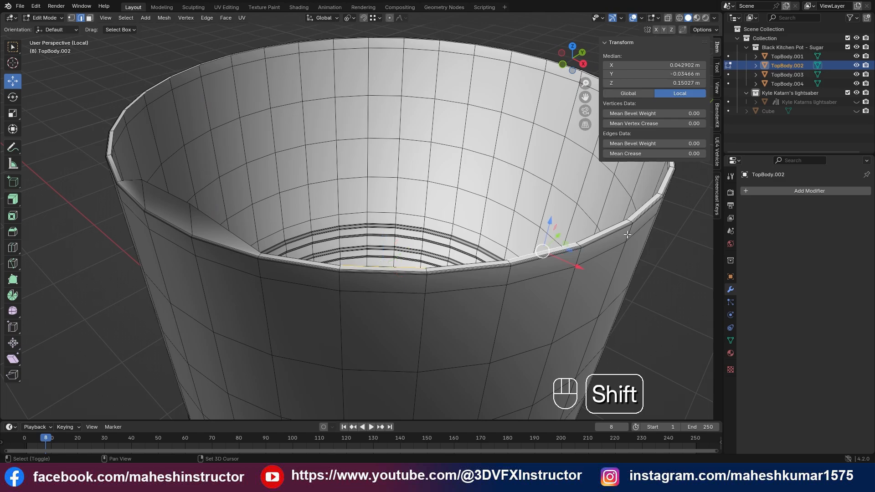
shift+click(631, 215)
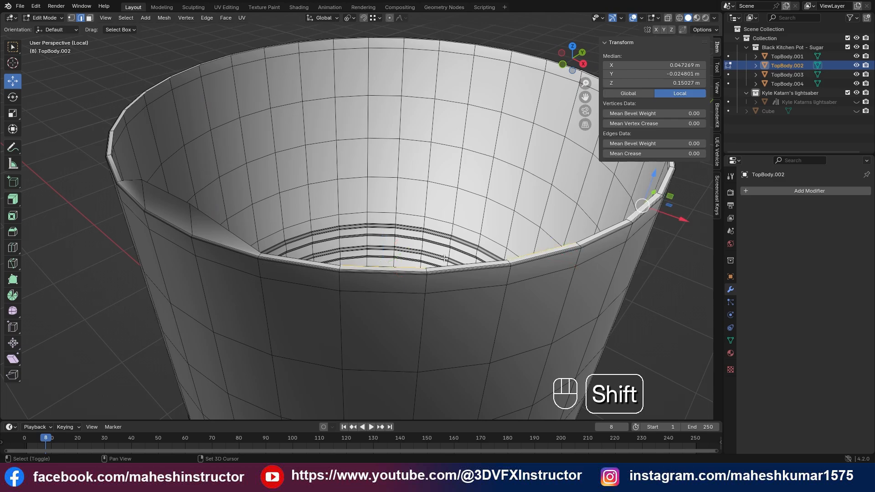
shift+click(170, 194)
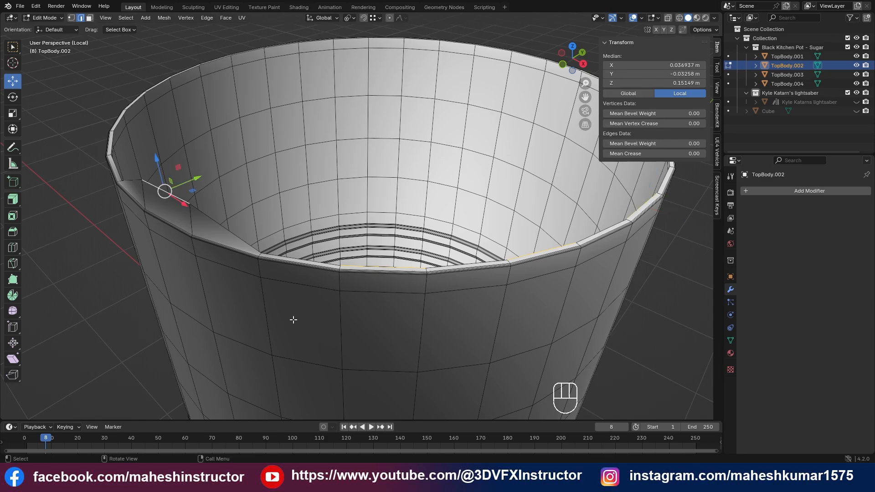
Step: Scale the selected rim edges to 0 on the global Z axis and inspect their alignment with the active edge
key(s)
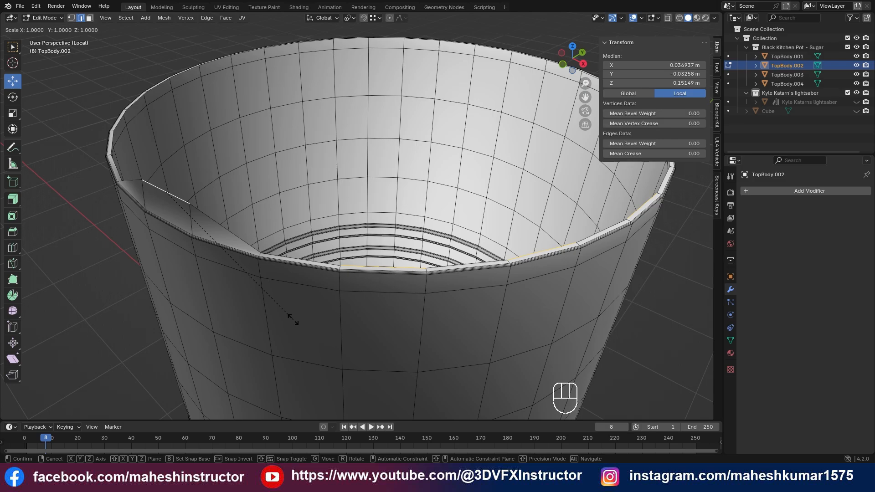
key(x)
key(z)
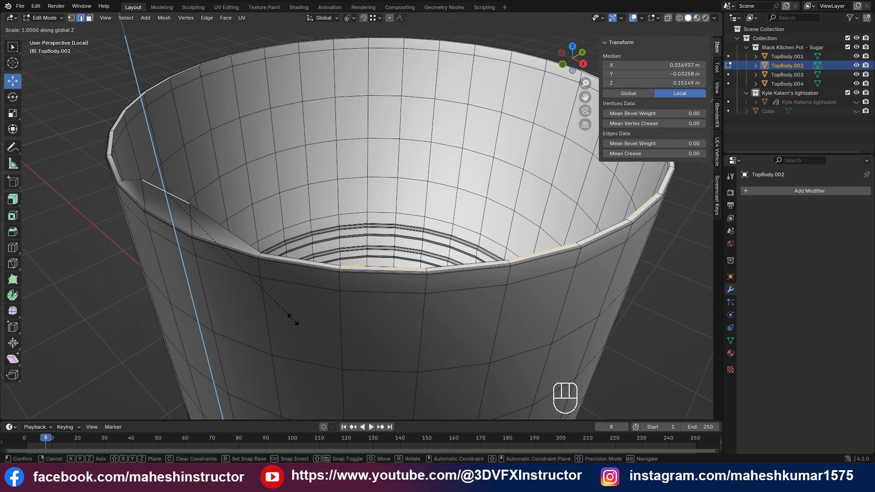
key(KP_0)
key(KP_Enter)
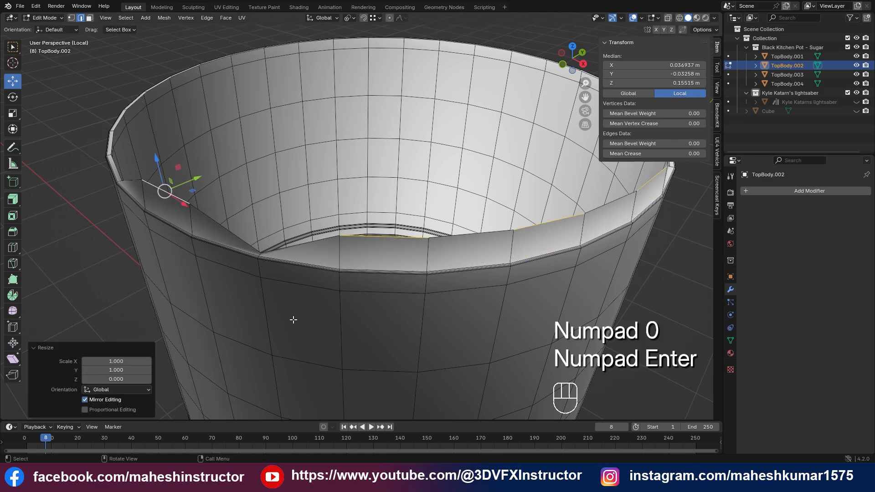
middle_drag(326, 313, 302, 280)
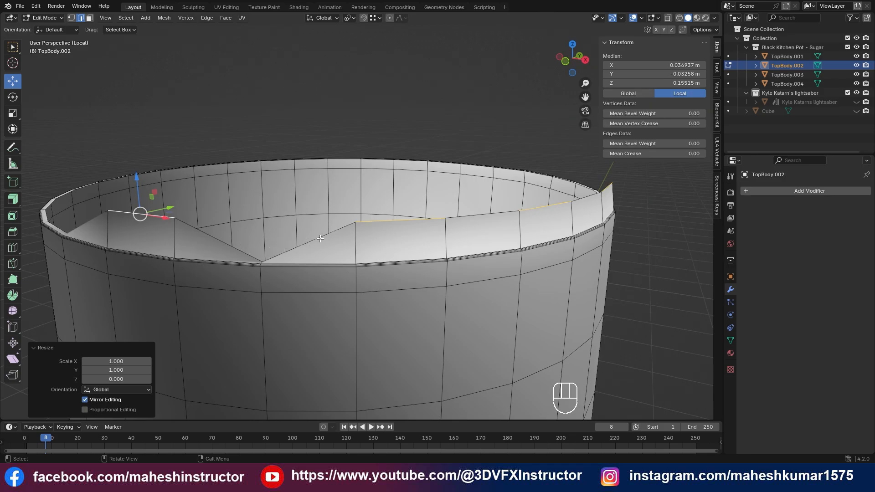
middle_drag(320, 238, 379, 279)
Step: Undo the Z scaling, the rim edge selections and the raised edge's move
key(ctrl+z)
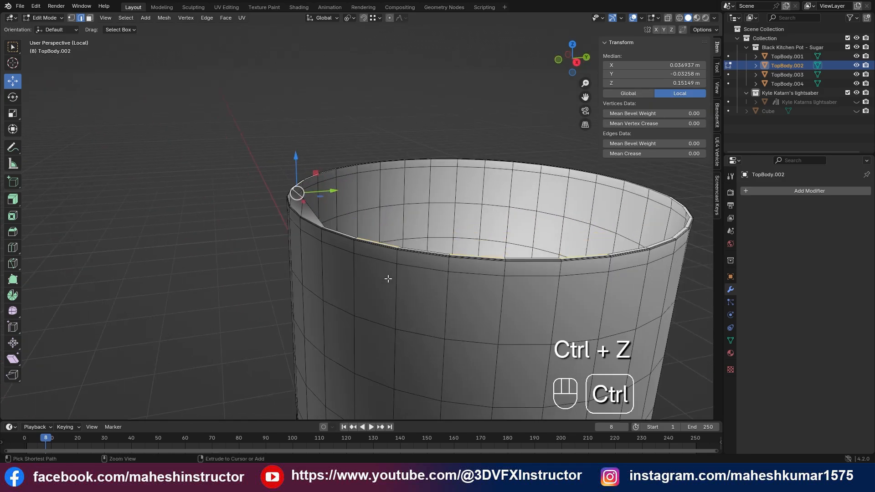
key(ctrl+z)
key(ctrl+z)
key(ctrl+z)
key(ctrl+z)
key(ctrl+z)
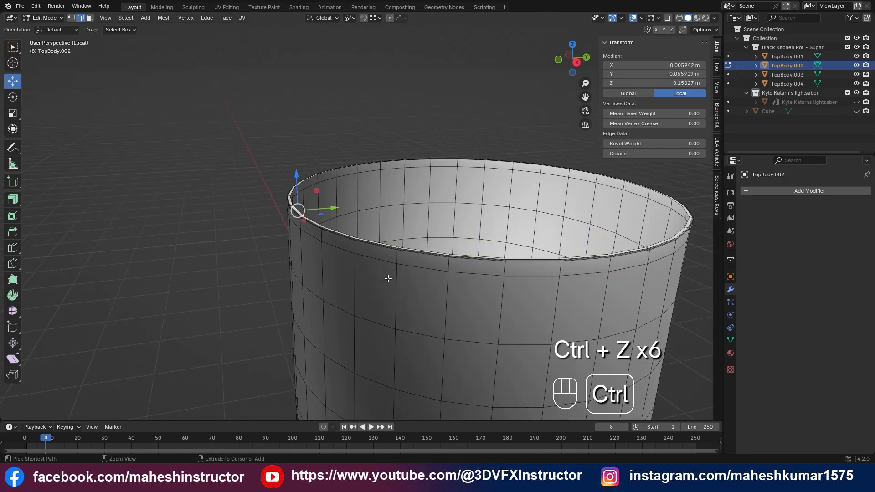
Step: Switch to face selection and select one face on the pot's smooth upper wall
scroll(334, 266, down, 3)
shift+middle_drag(447, 311, 413, 266)
middle_drag(339, 275, 384, 279)
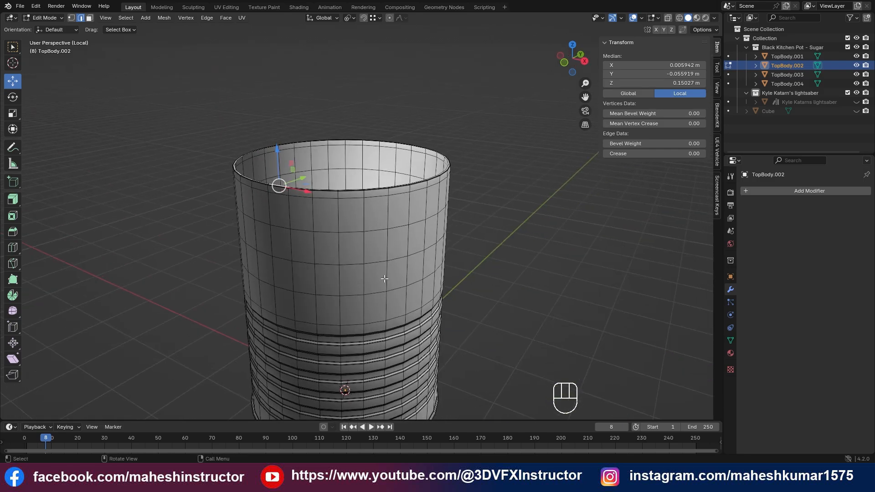
scroll(318, 254, up, 2)
scroll(319, 255, up, 2)
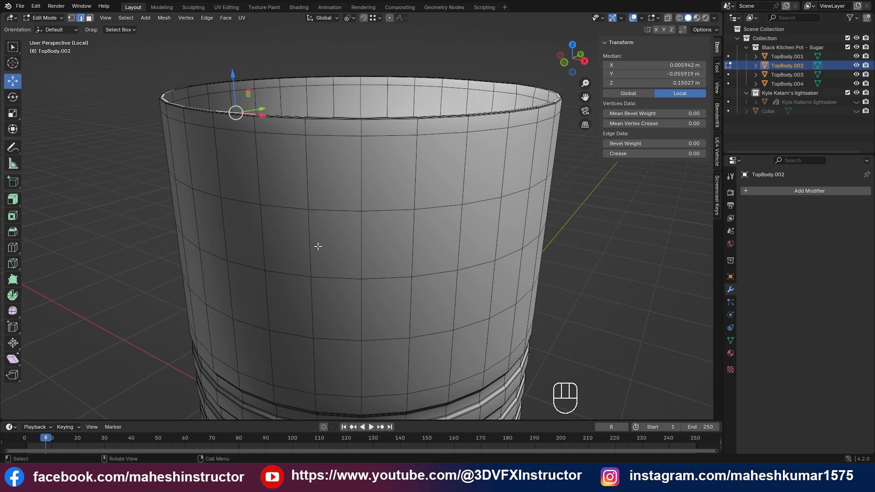
scroll(346, 244, down, 1)
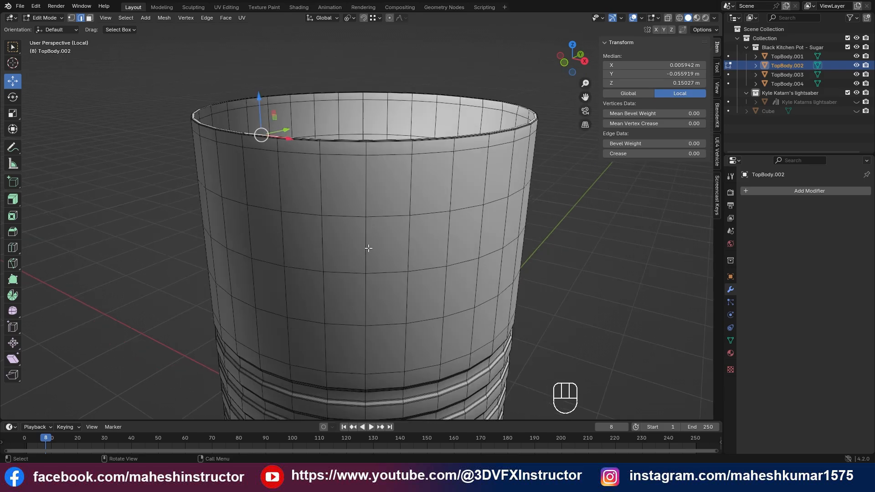
click(316, 245)
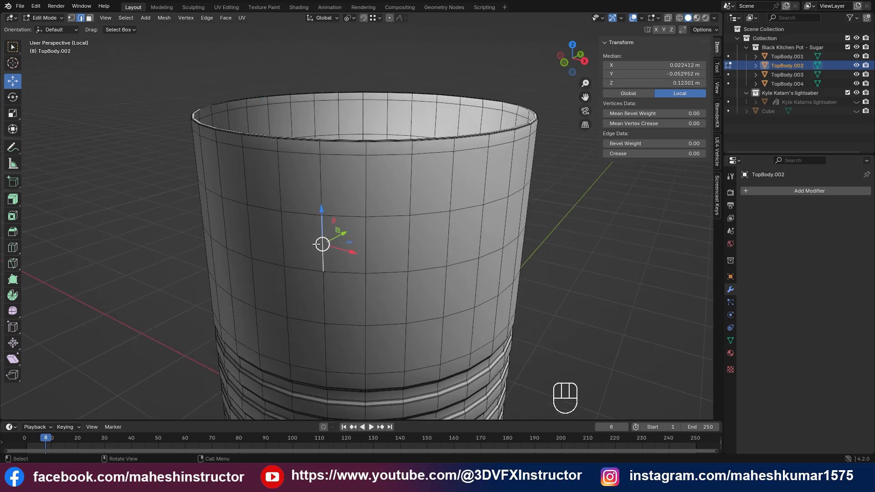
key(3)
click(269, 235)
scroll(336, 261, down, 2)
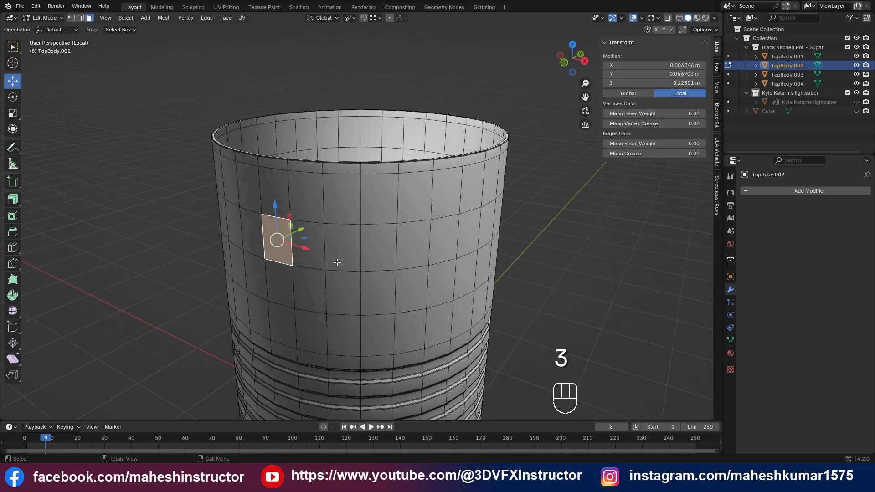
shift+middle_drag(336, 260, 349, 269)
scroll(330, 257, up, 1)
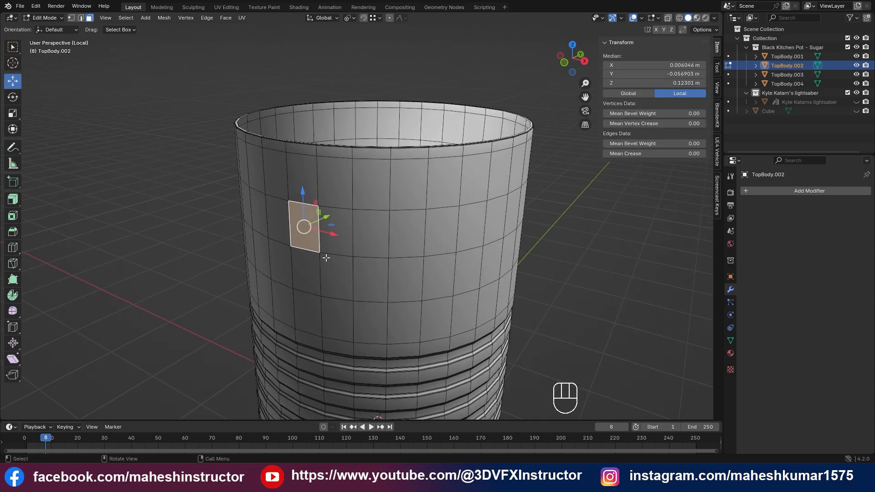
Step: Extend the face selection on the pot's upper wall into a block four faces wide and two faces high
shift+click(306, 273)
shift+click(333, 234)
shift+click(338, 282)
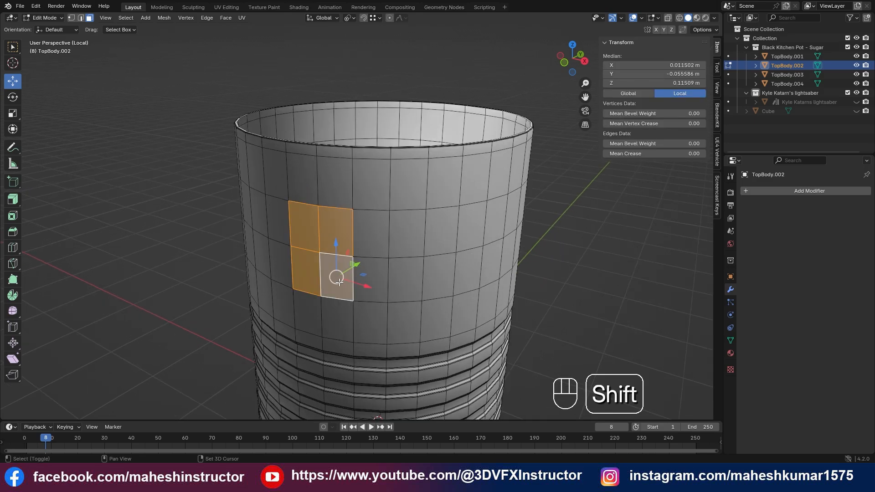
shift+click(373, 234)
shift+click(371, 277)
shift+click(407, 233)
shift+click(406, 279)
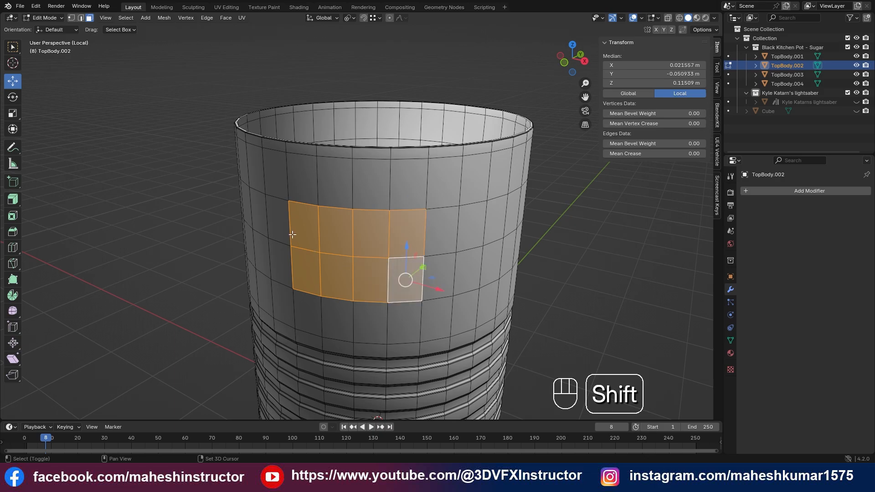
Step: Add the neighbouring faces around the wall to make the selected block seven faces wide and two high
shift+click(276, 218)
shift+click(255, 212)
middle_drag(257, 212, 400, 289)
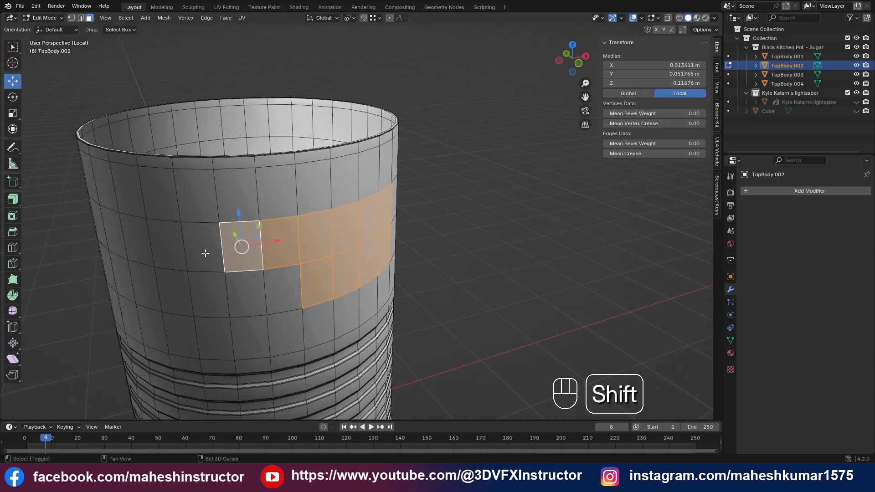
shift+click(203, 311)
shift+click(240, 296)
shift+click(280, 292)
Step: Reselect the two faces of the block's middle column so the lower one becomes the active element
middle_drag(280, 292, 309, 250)
shift+click(309, 234)
shift+click(312, 280)
shift+click(306, 234)
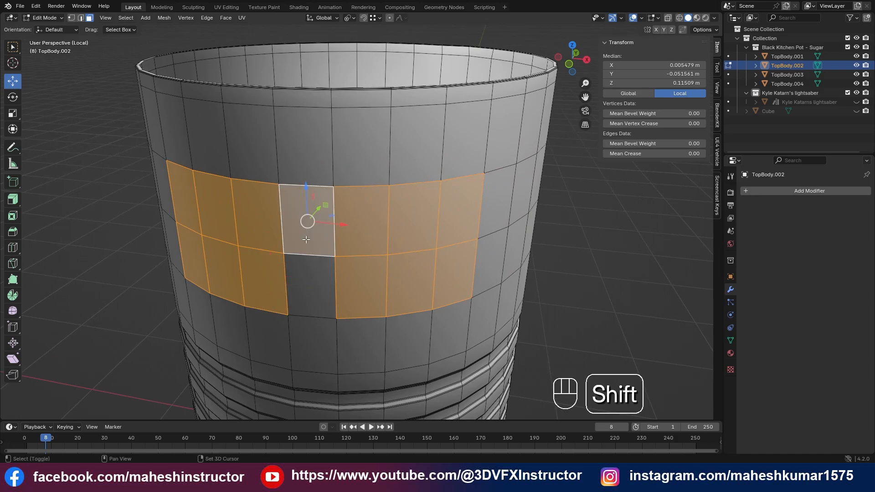
shift+click(309, 286)
Step: Scale the selected face block to 0 on the global Y axis, inspect its flatness and undo the scaling
middle_drag(328, 319, 341, 328)
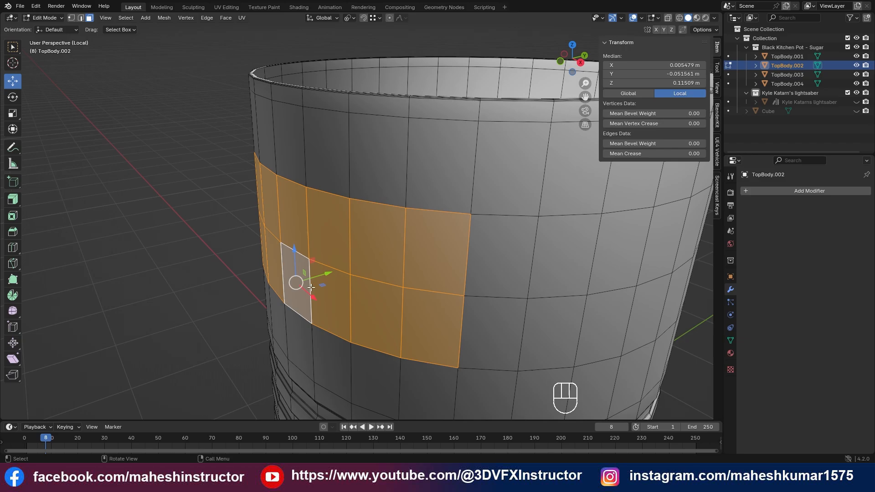
shift+middle_drag(431, 318, 426, 260)
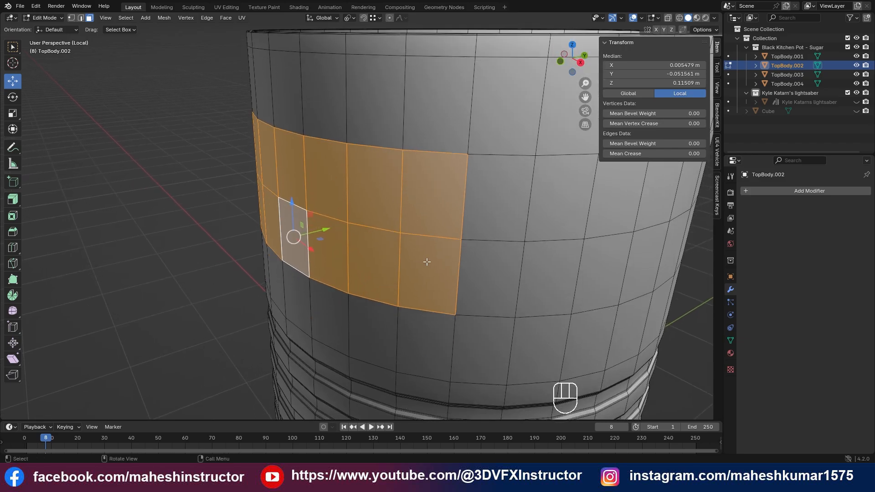
key(s)
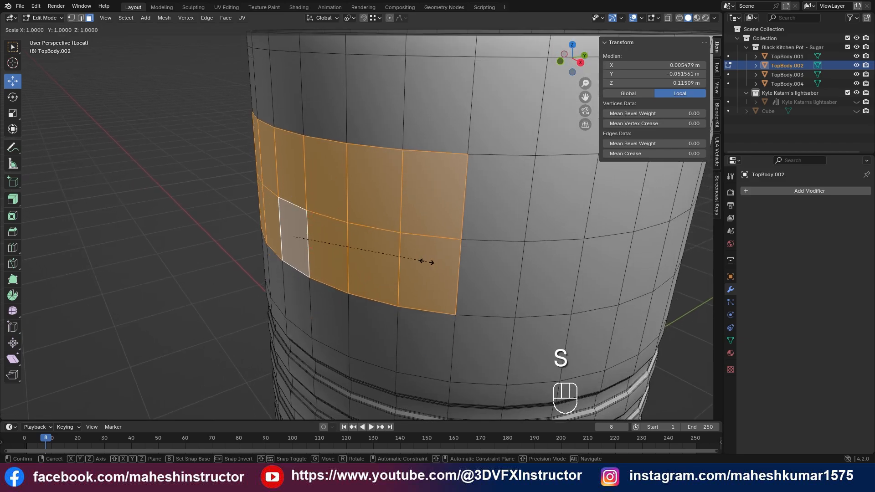
key(x)
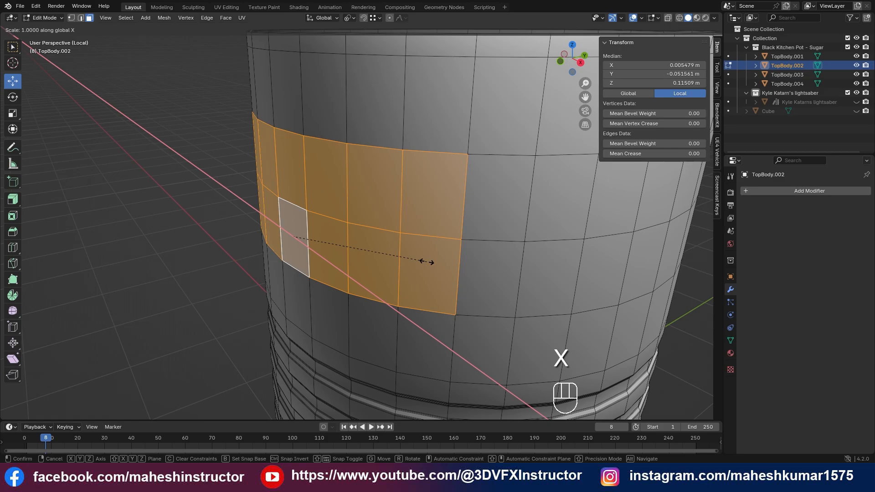
key(z)
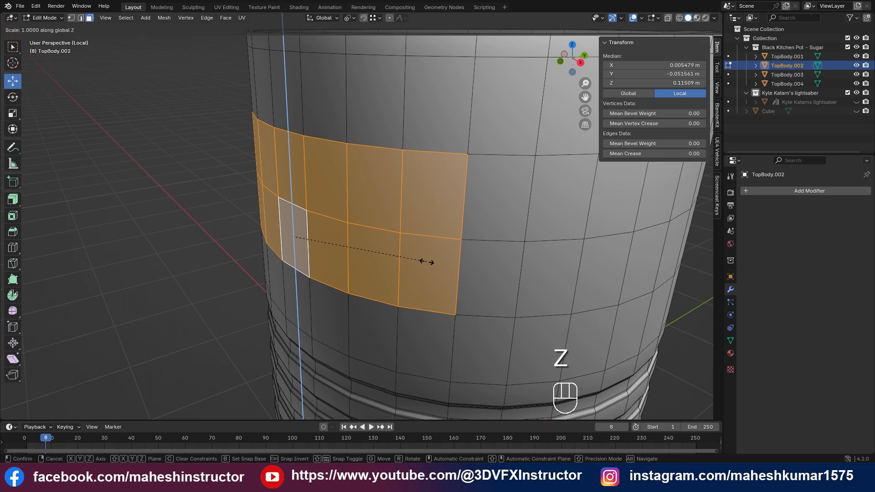
key(y)
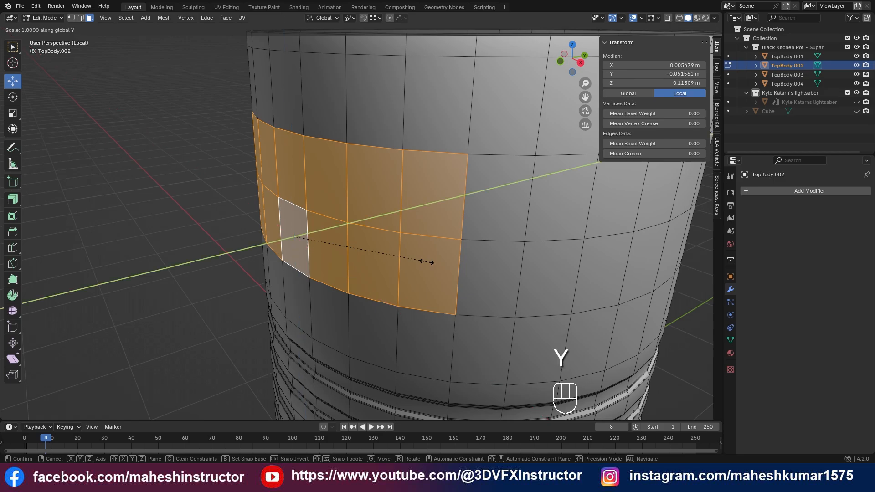
key(KP_0)
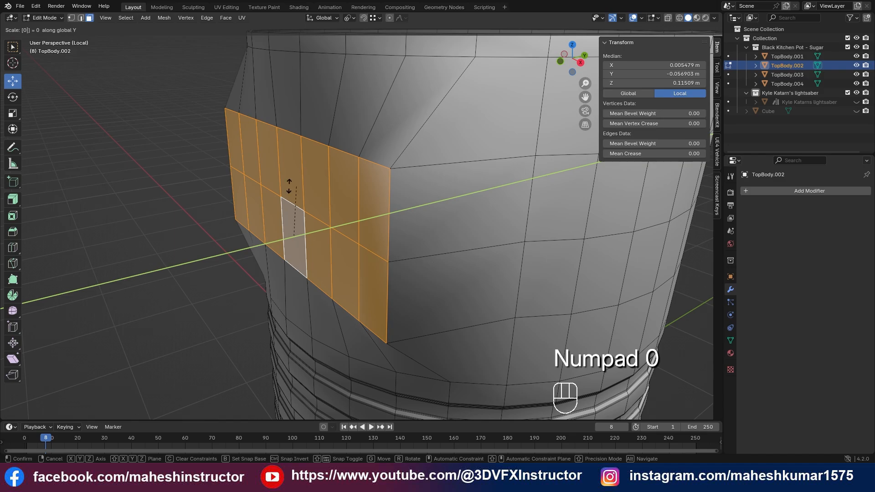
click(314, 233)
middle_drag(356, 298, 310, 223)
scroll(317, 278, down, 3)
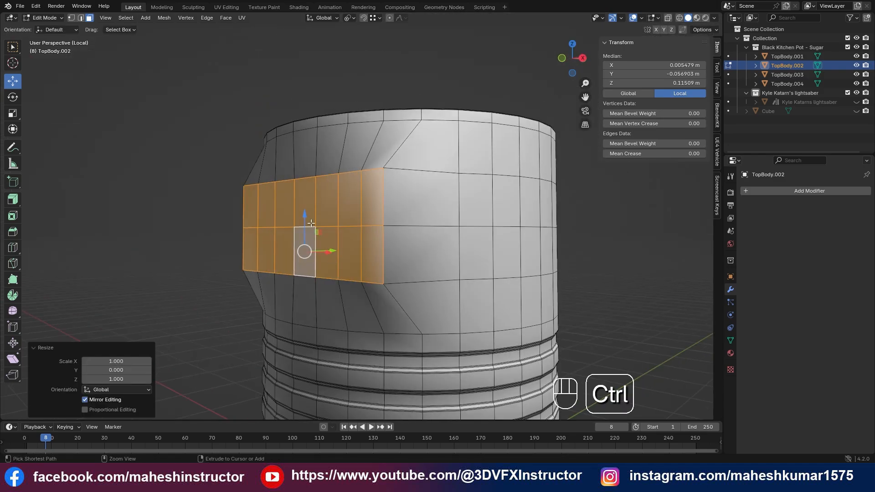
key(ctrl+z)
Step: Return the pot body to Edit Mode and select four separate faces in one row of the upper wall
key(Tab)
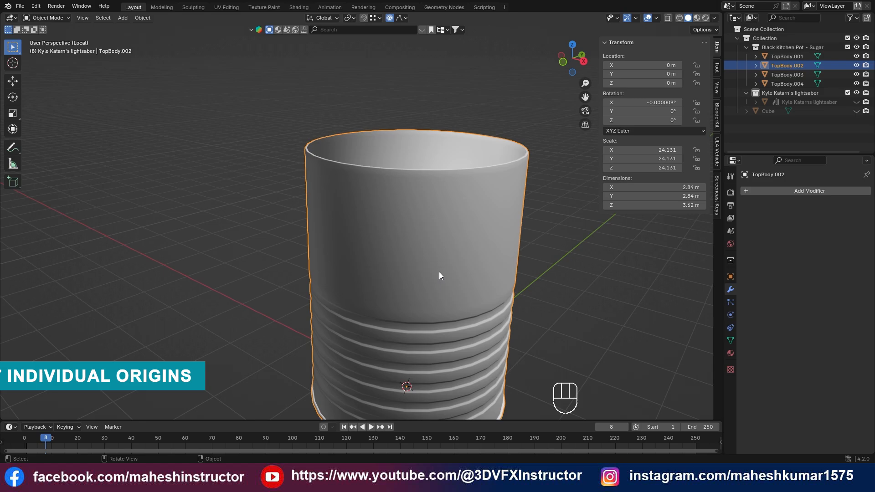
key(Tab)
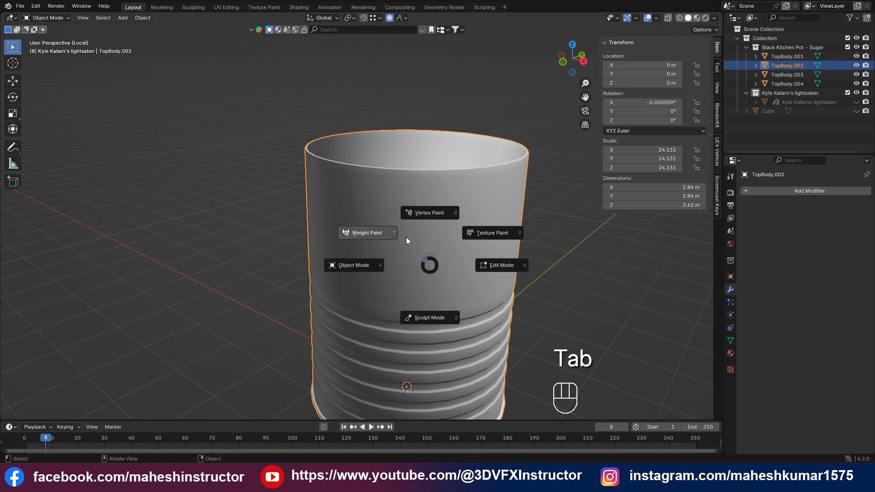
click(500, 266)
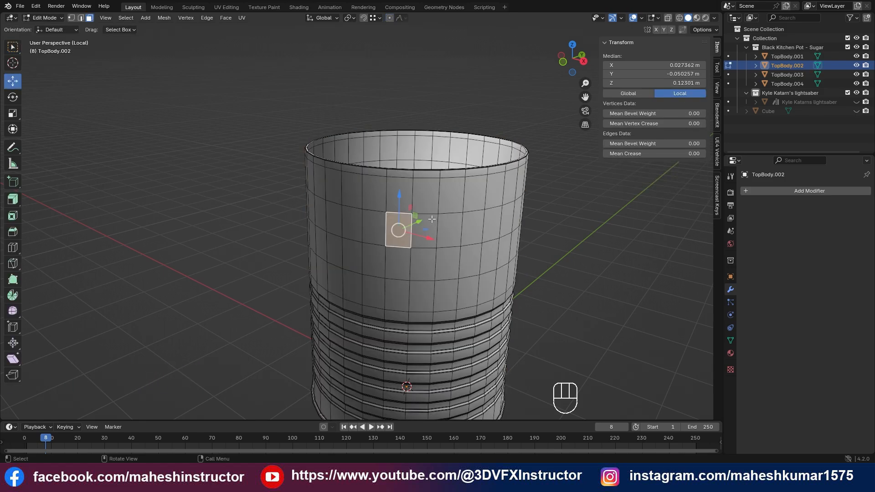
shift+middle_drag(451, 232, 426, 214)
shift+click(419, 202)
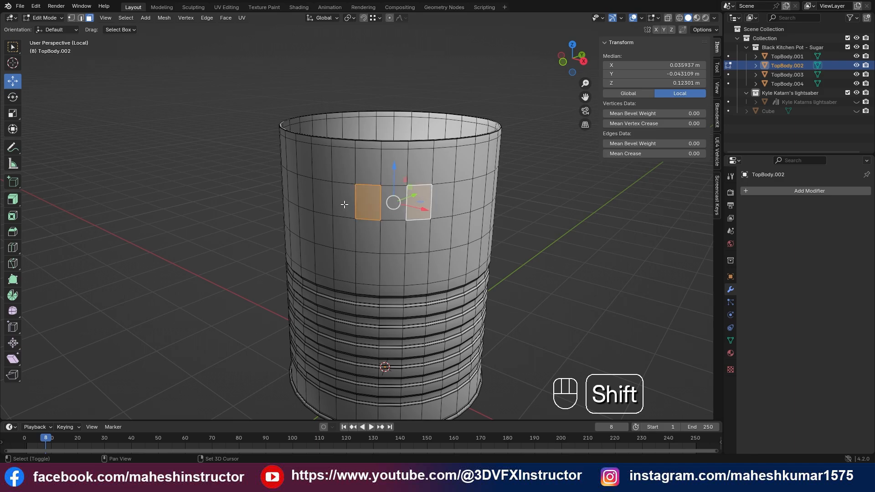
shift+click(306, 192)
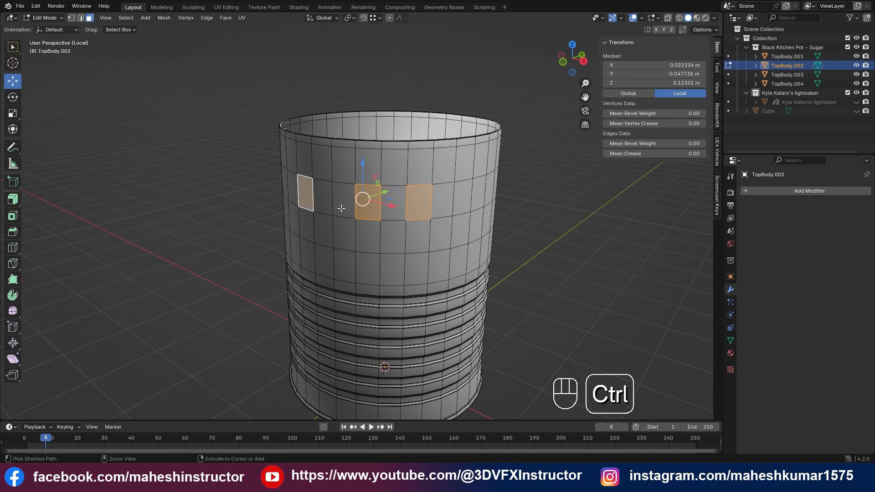
key(ctrl+z)
shift+click(323, 197)
shift+click(461, 201)
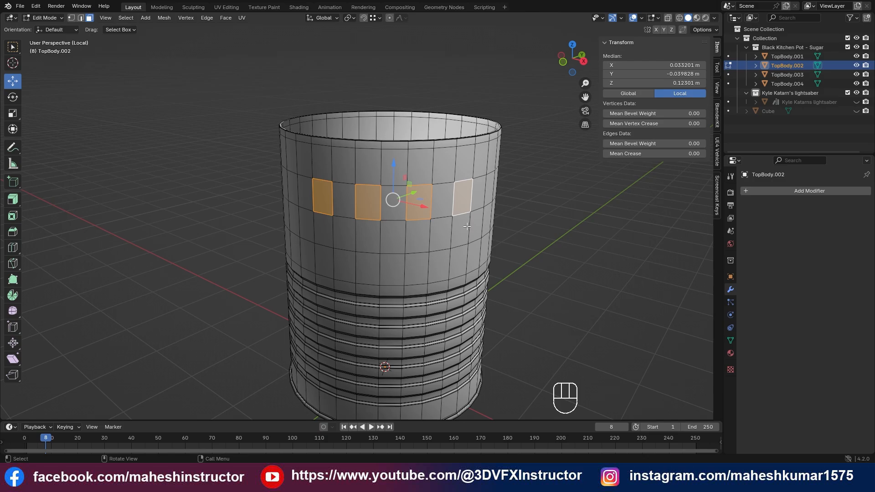
Step: Scale the four faces down together about the Median Point pivot and undo the scaling
key(s)
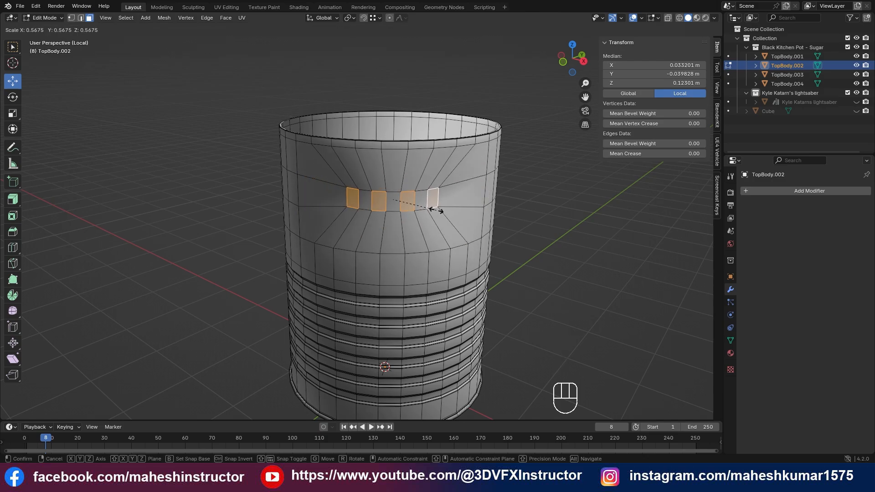
click(436, 210)
key(ctrl+z)
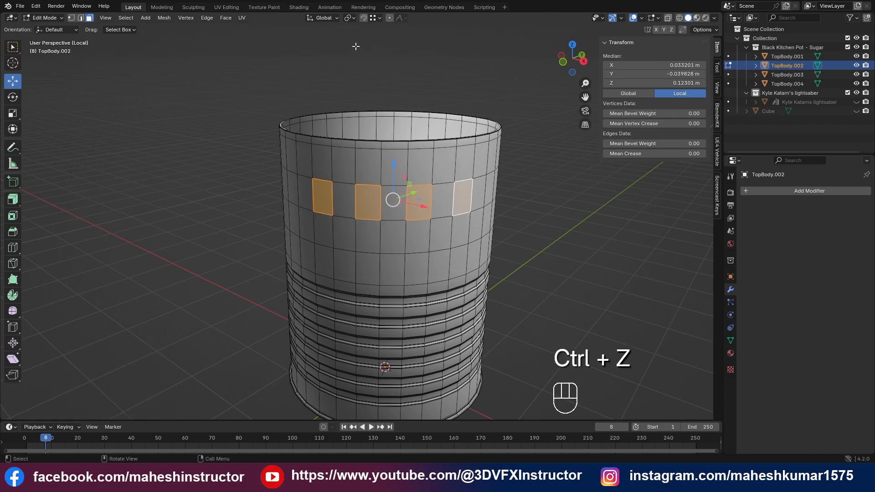
Step: Set the pivot point to Individual Origins and try scaling each of the four faces to 0.861
click(353, 18)
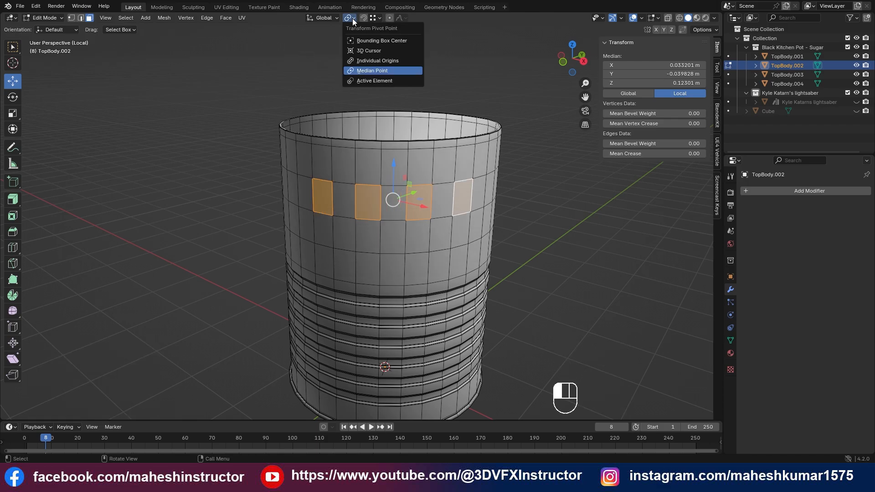
click(402, 61)
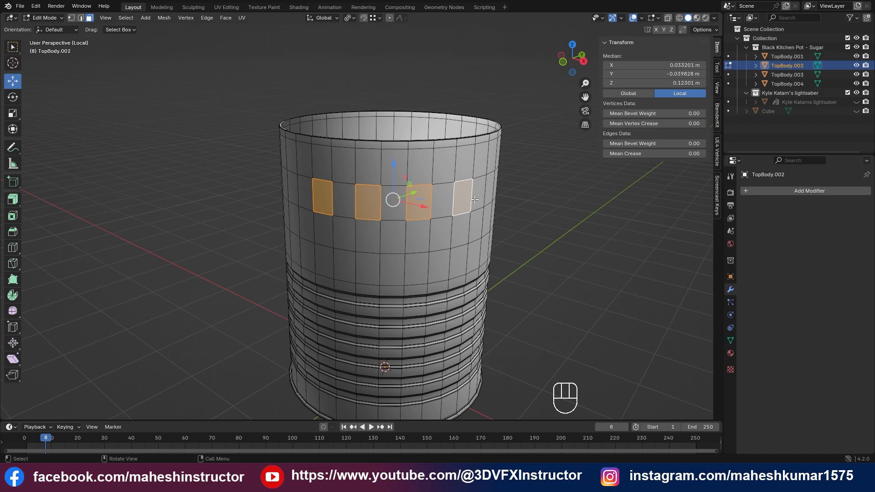
key(s)
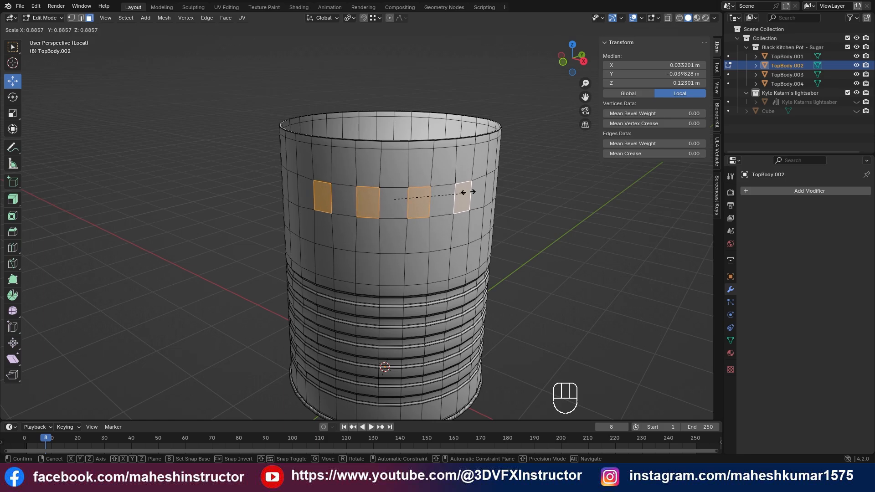
click(442, 241)
key(ctrl)
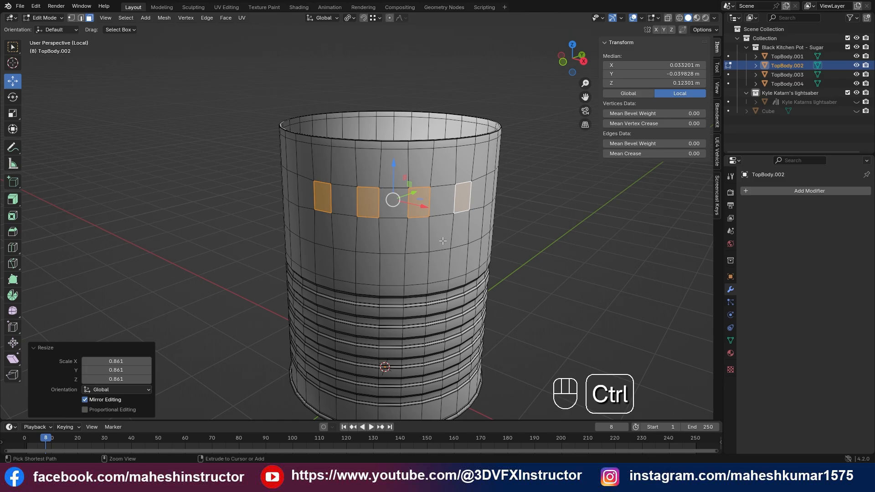
key(ctrl+z)
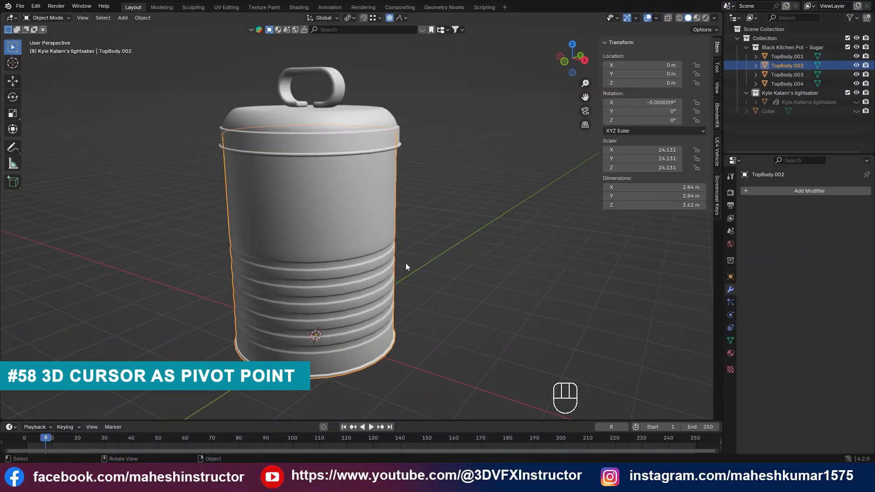
Step: Place the 3D cursor on the pot and in the empty space beside it, and activate the Move tool
shift+middle_drag(410, 308, 431, 239)
scroll(344, 260, up, 2)
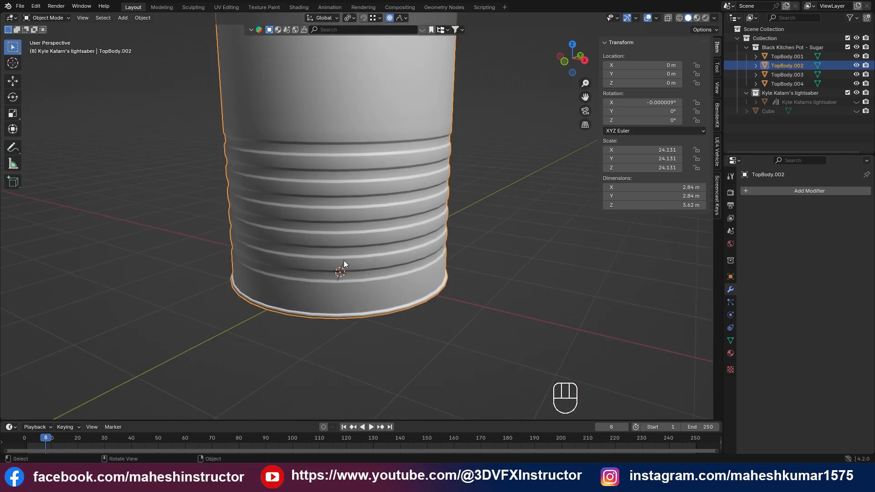
scroll(344, 261, down, 3)
shift+middle_drag(391, 295, 469, 297)
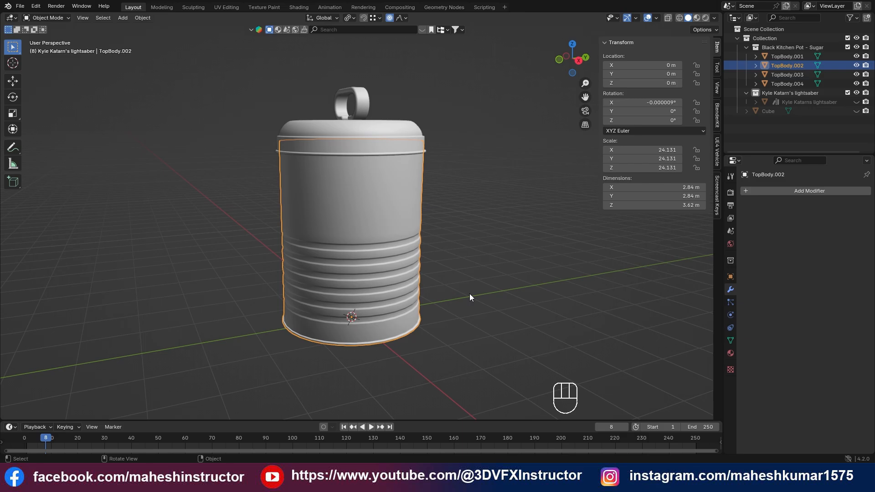
key(shift)
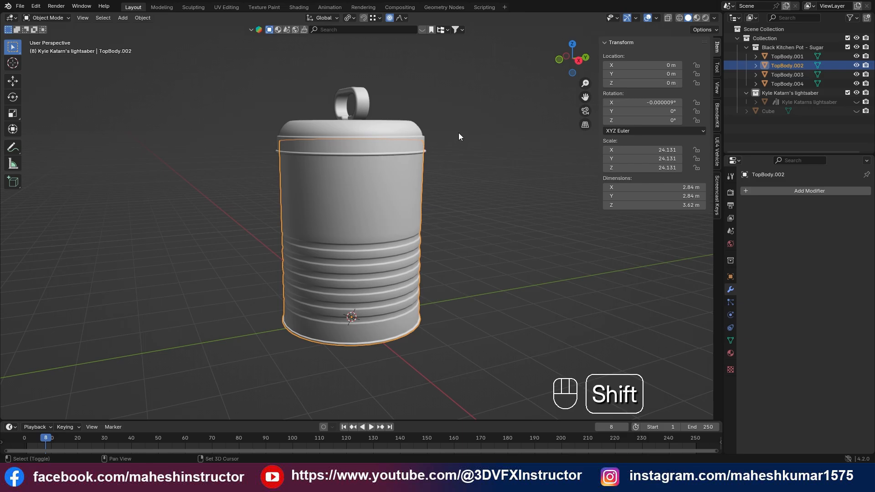
shift+right_click(353, 173)
shift+right_click(370, 227)
shift+right_click(187, 172)
click(12, 81)
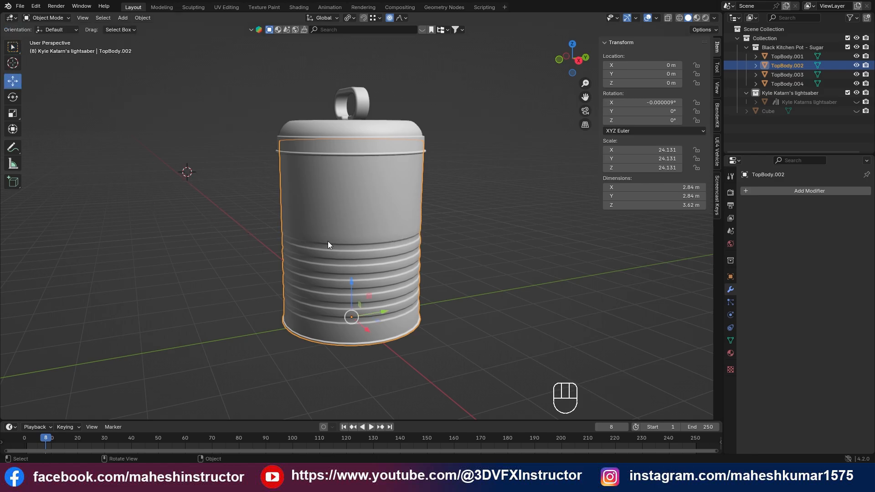
Step: Reposition the 3D cursor at several empty spots on both sides of the pot
shift+right_click(194, 164)
shift+right_click(484, 215)
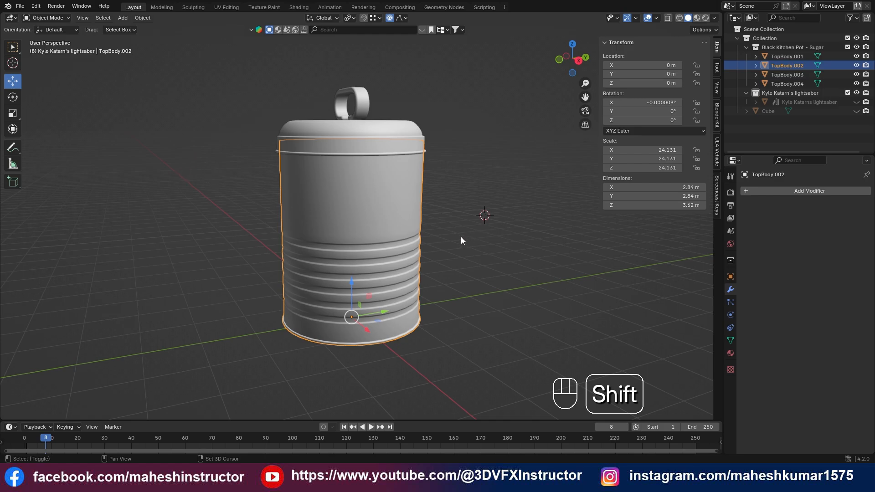
shift+right_click(486, 173)
shift+right_click(524, 146)
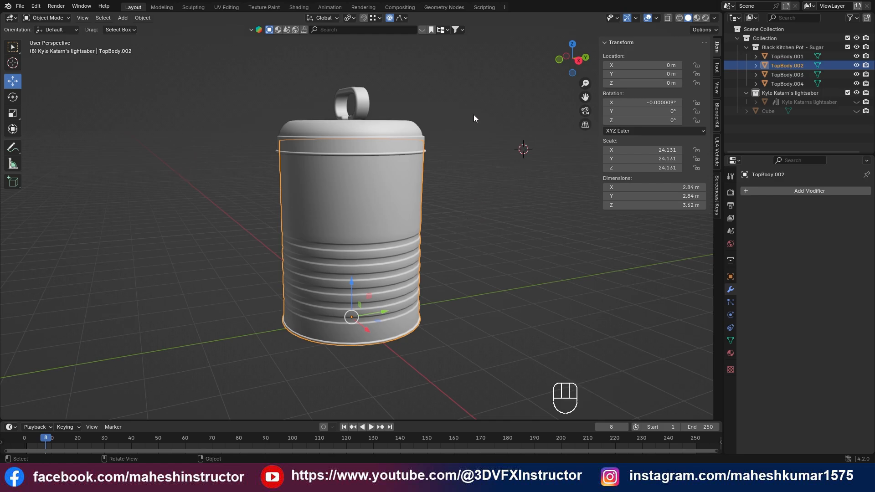
Step: Place the 3D cursor on the pot's smooth upper wall and briefly view the mesh in Edit Mode
shift+middle_drag(474, 119, 428, 275)
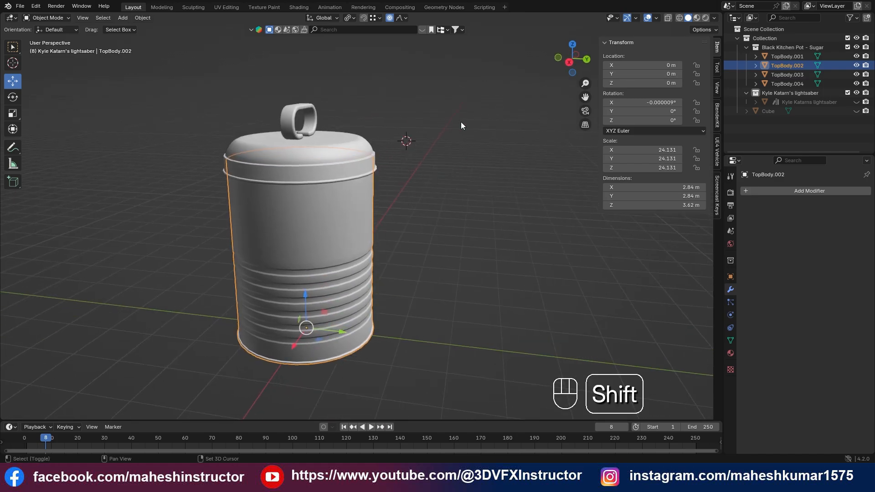
shift+right_click(336, 220)
shift+middle_drag(400, 215, 491, 221)
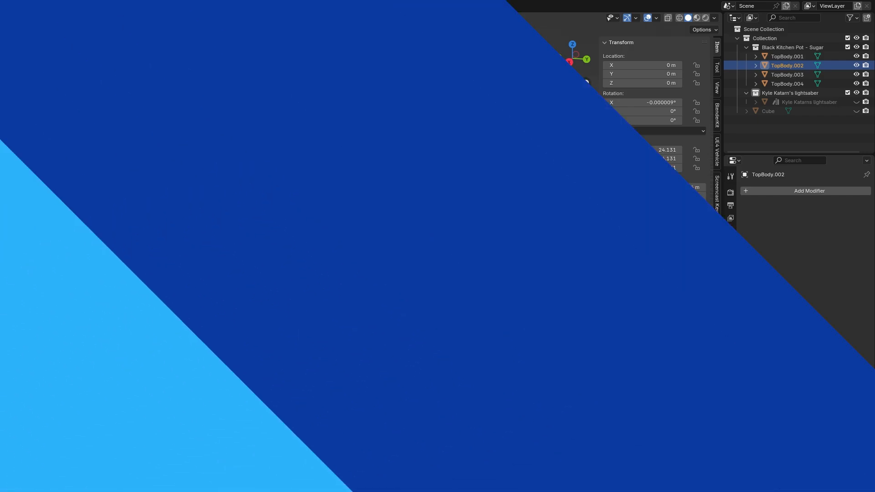
key(Tab)
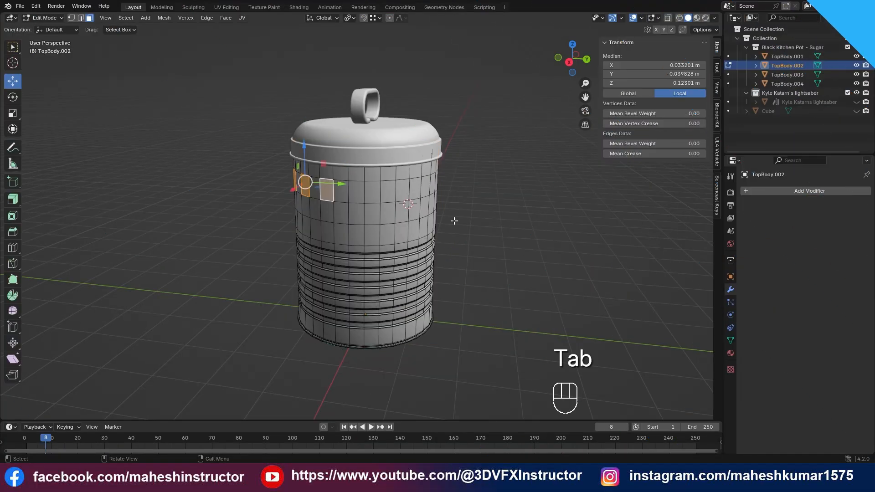
key(Tab)
scroll(427, 252, down, 1)
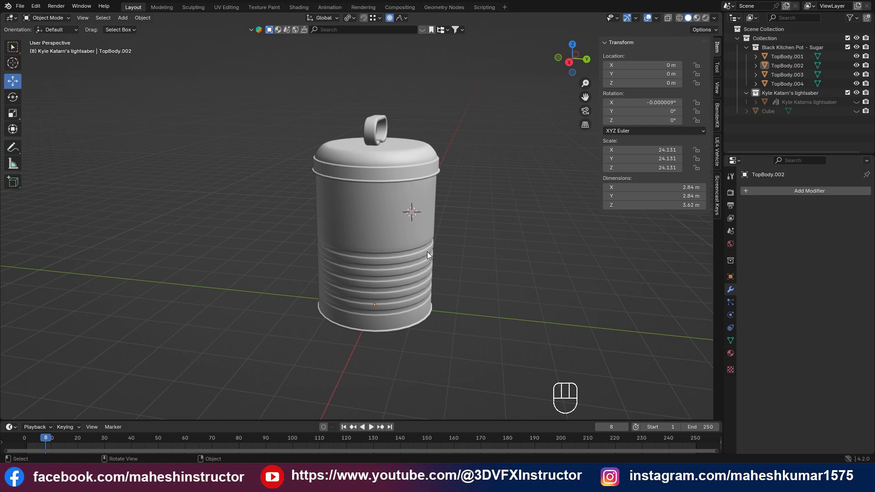
Step: Duplicate the pot's body and offset the copy about 4.5 m along the Y axis
click(394, 252)
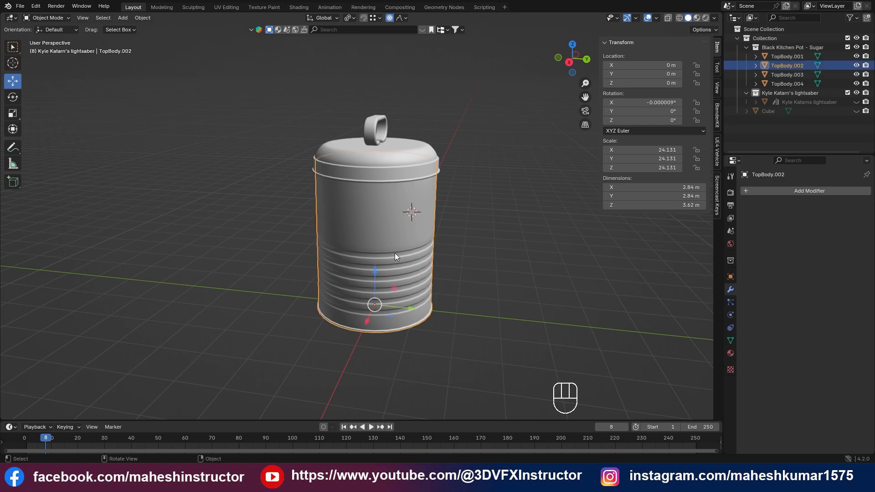
middle_drag(357, 247, 345, 273)
key(shift+d)
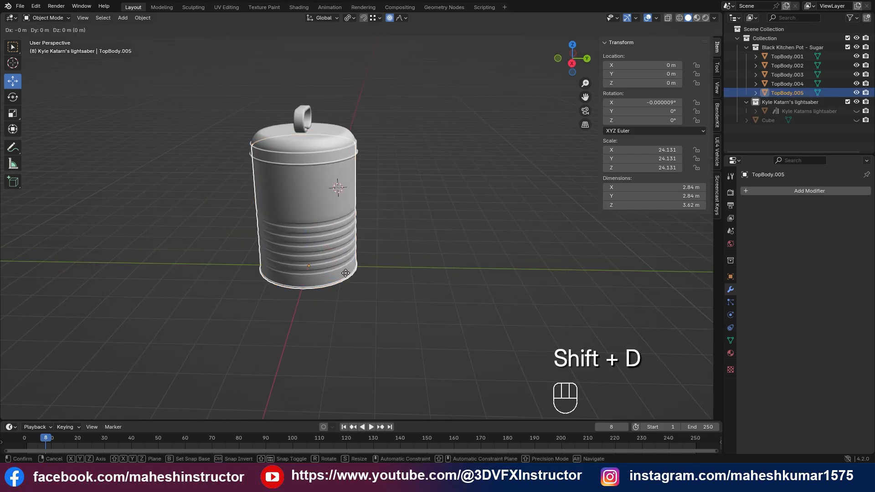
key(x)
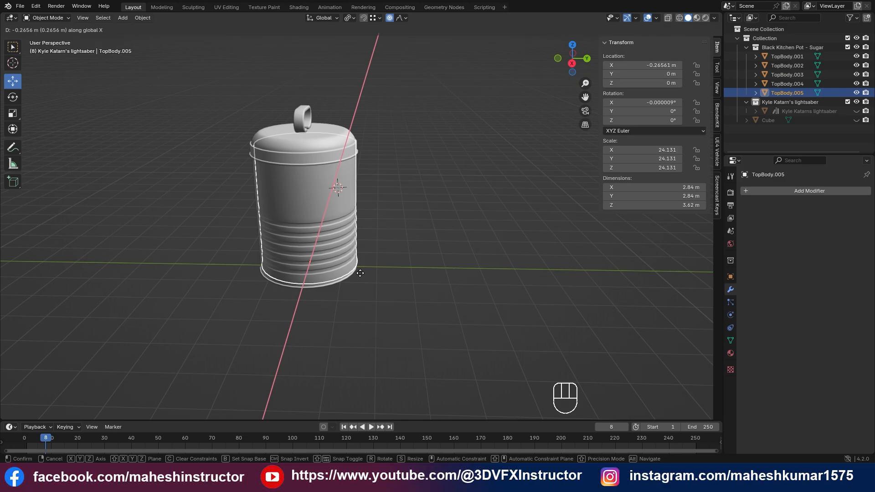
key(y)
click(505, 280)
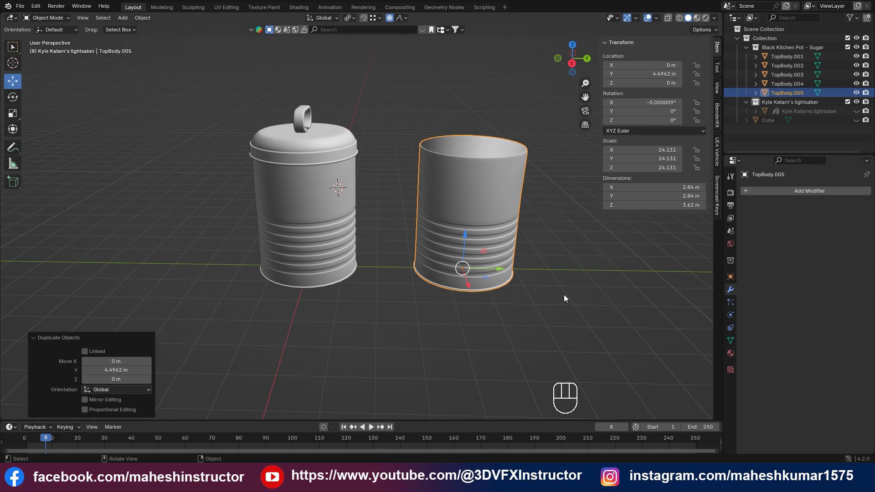
Step: Repeat the duplication four more times with the same Y offset to form a row of pot bodies
scroll(310, 266, down, 3)
key(shift)
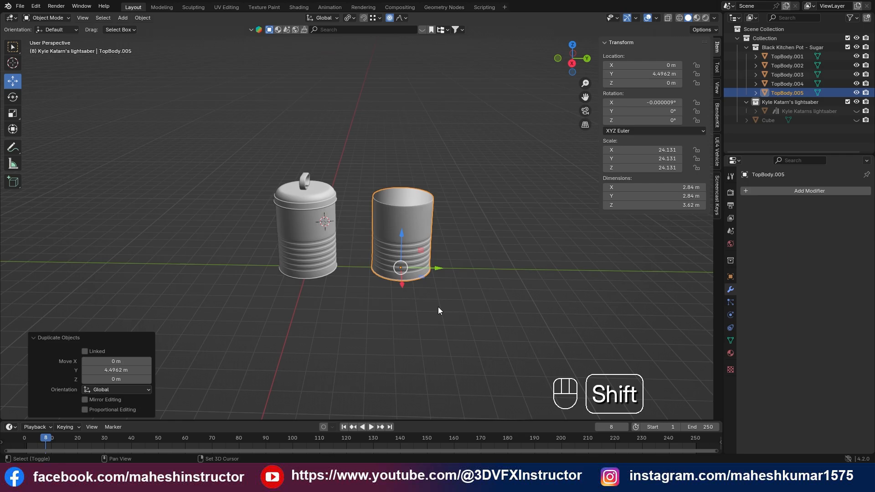
key(shift+r)
key(shift+r)
key(shift+r)
key(shift+r)
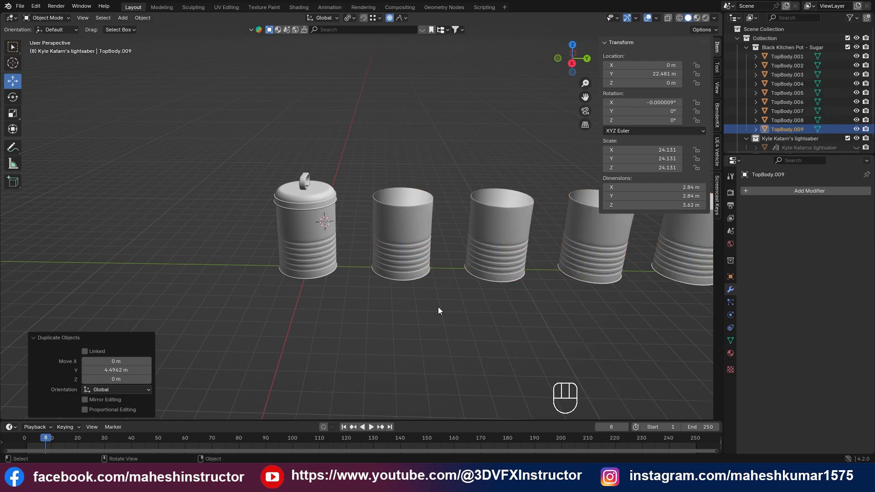
Step: Select the body of the original lidded pot and open its mesh in Edit Mode
click(321, 225)
scroll(340, 237, up, 8)
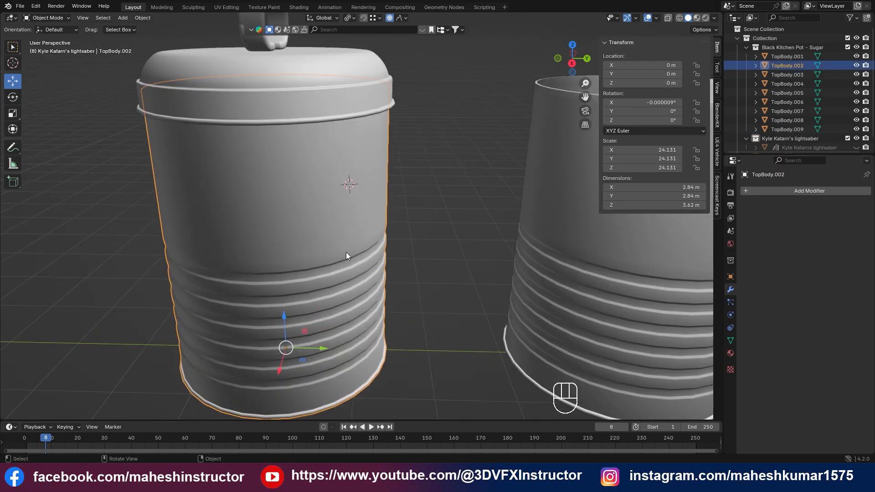
middle_drag(328, 225, 339, 228)
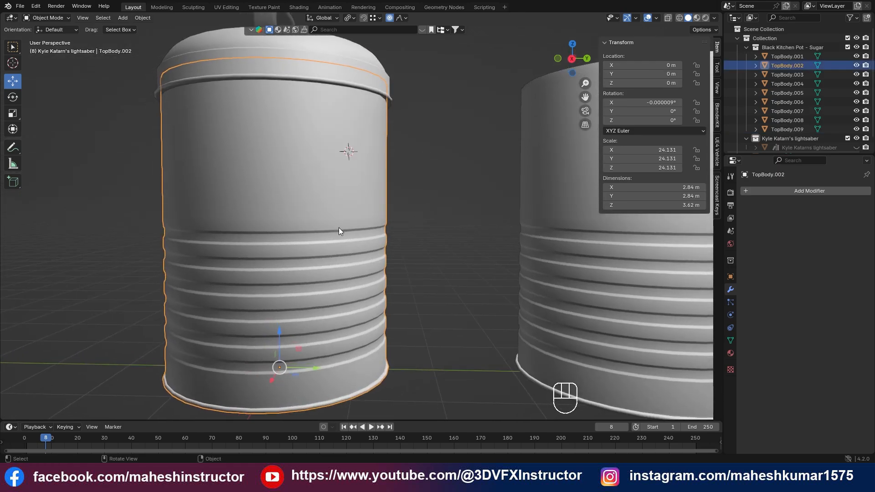
shift+middle_drag(394, 225, 384, 208)
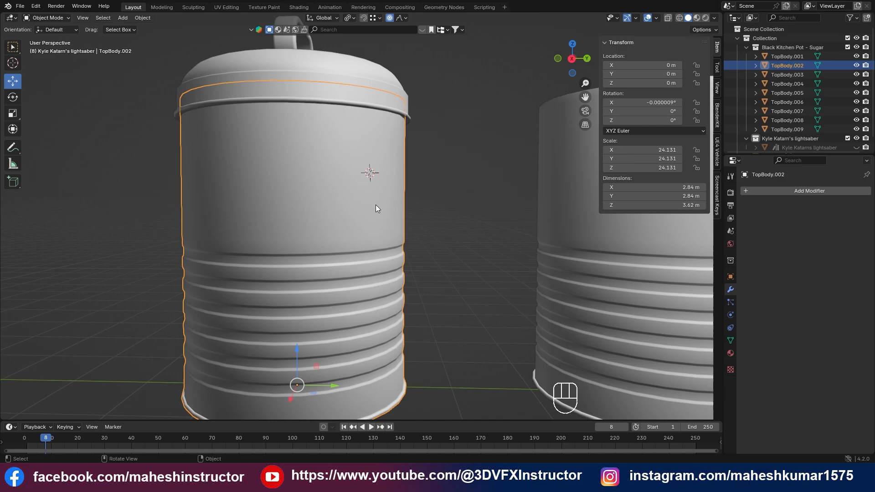
key(Tab)
key(Tab)
key(Tab)
key(Tab)
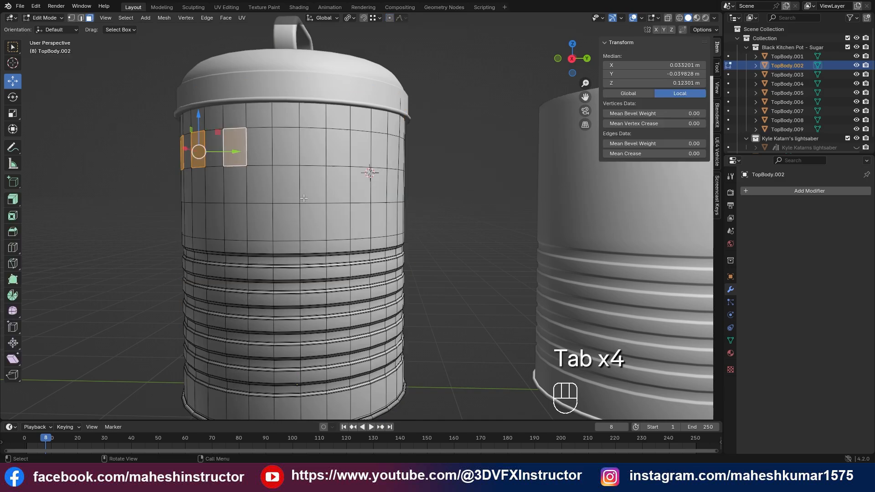
Step: Inset a single face on the pot's smooth upper wall with a thickness of 0.0015 m
click(290, 192)
shift+middle_drag(290, 193, 369, 227)
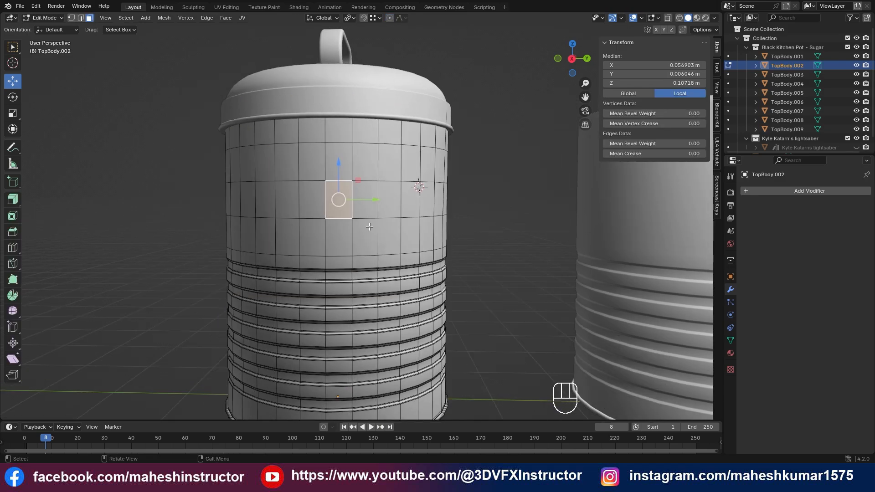
key(i)
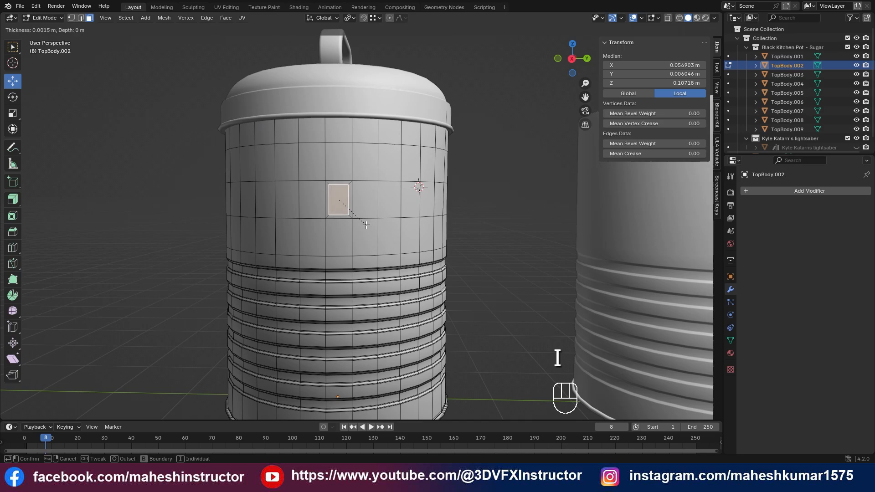
click(369, 234)
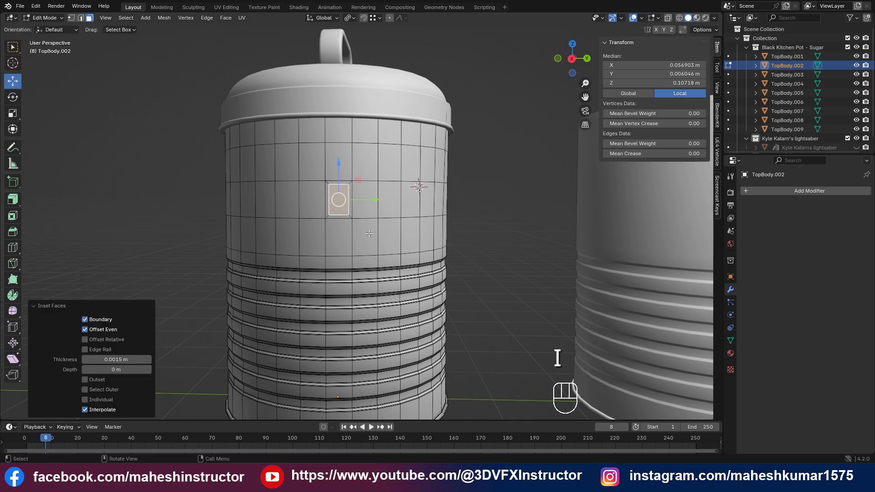
Step: Try repeating the inset on another face one row higher, and undo the recent changes
click(282, 159)
key(shift+r)
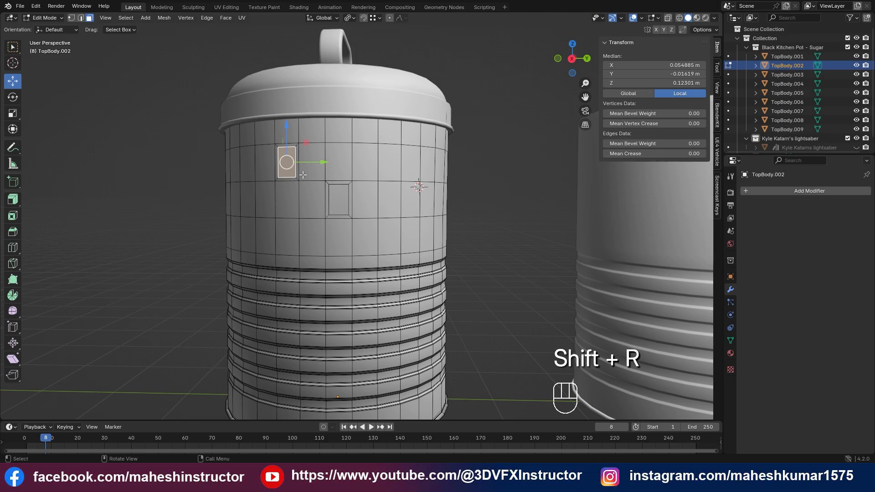
key(Tab)
key(ctrl+z)
key(ctrl+z)
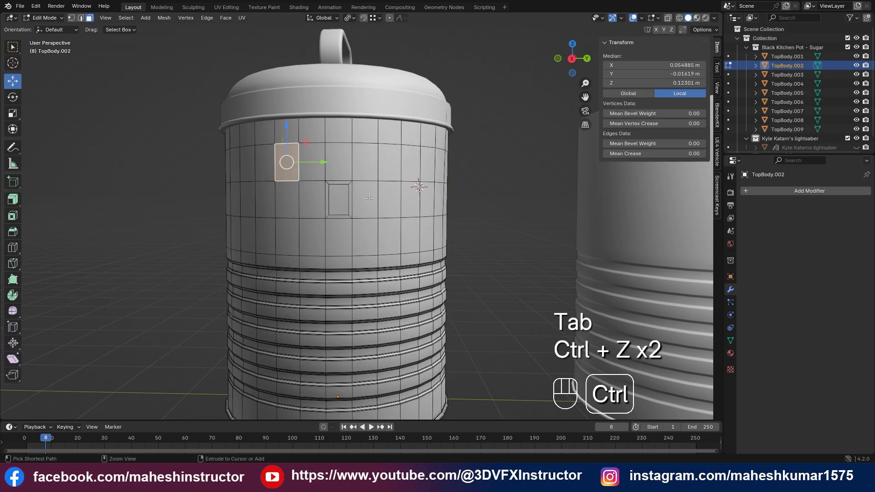
key(ctrl+z)
key(ctrl+z)
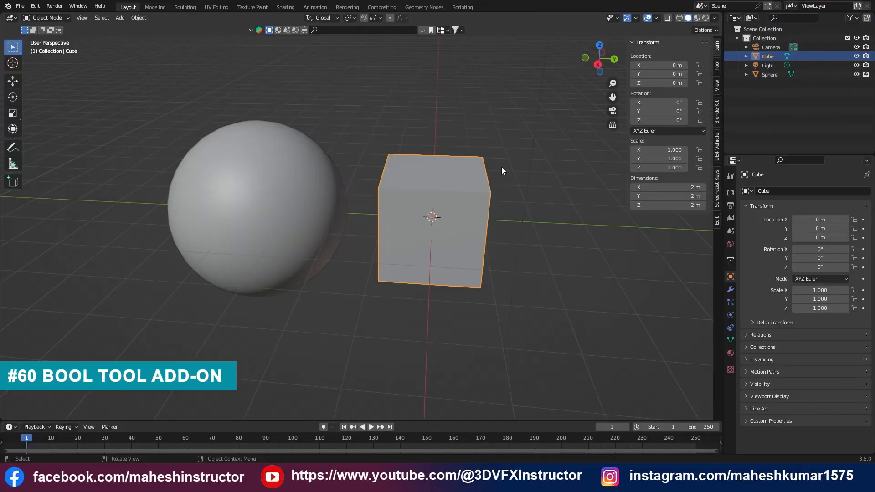
Step: Try adding a Boolean modifier to the cube with the sphere as its object, and remove the modifier
click(731, 289)
click(765, 191)
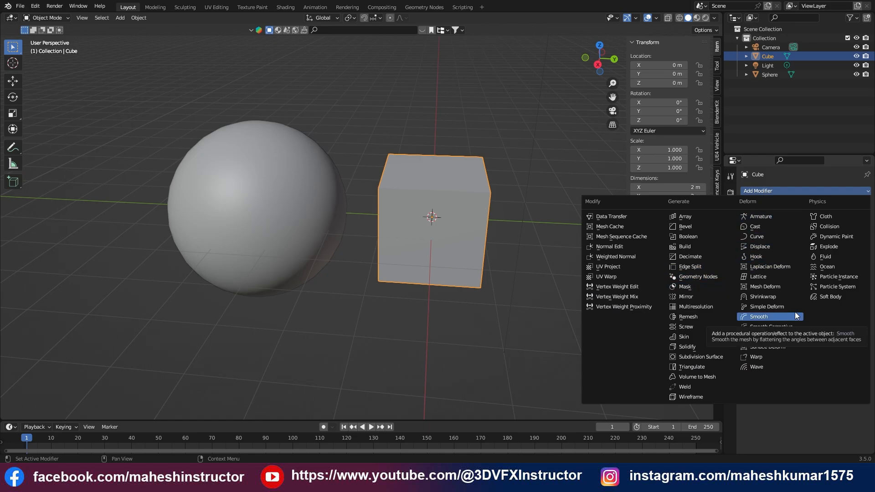
click(683, 237)
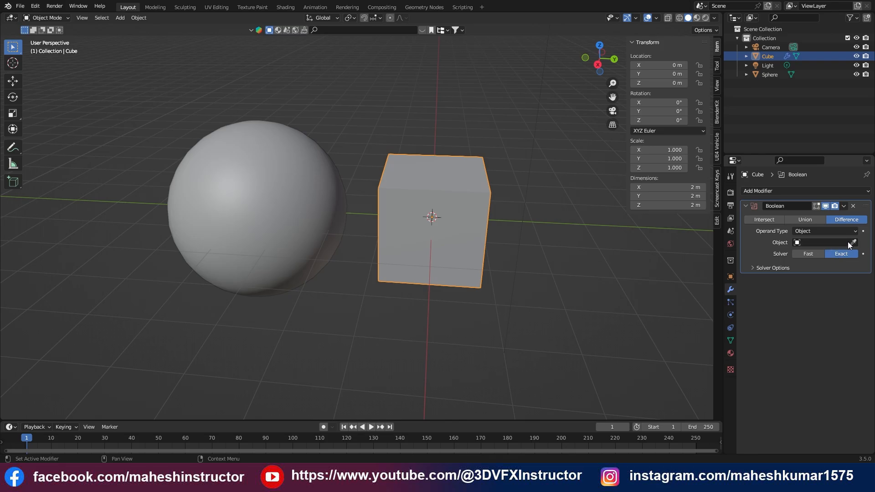
click(849, 244)
click(310, 191)
click(852, 206)
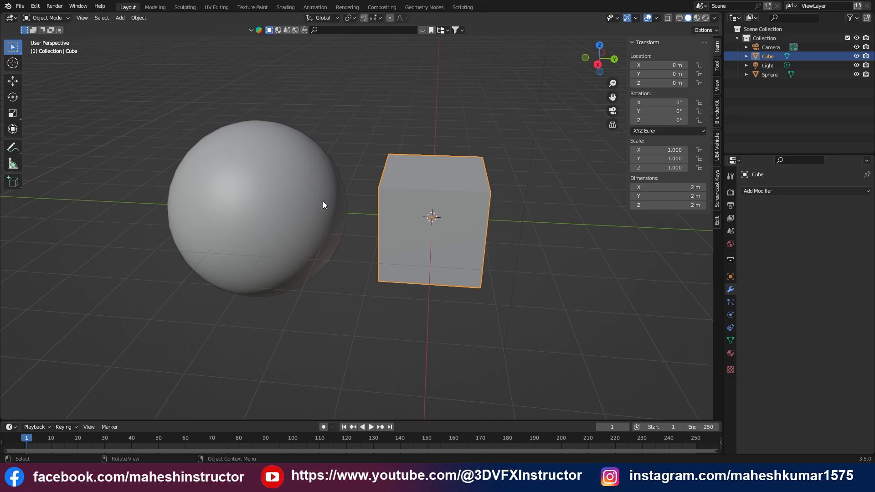
Step: Select the sphere, open the Preferences, and display the Bool Tool operations beside the viewport
click(276, 187)
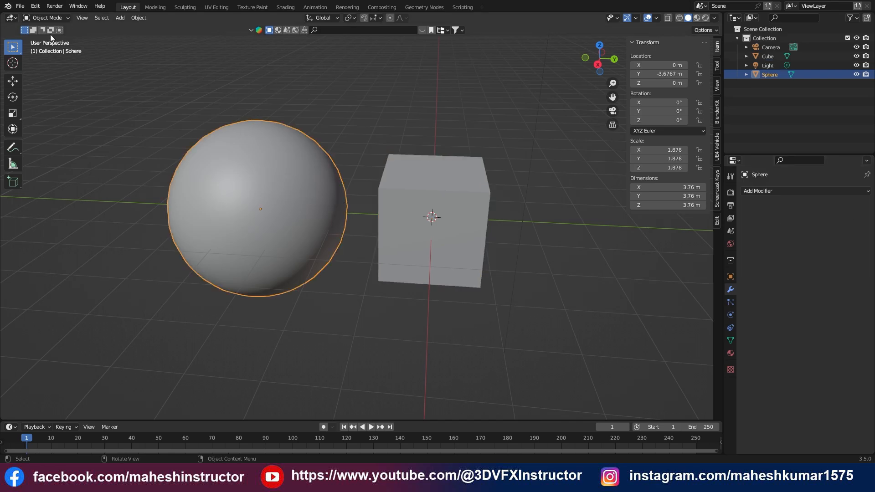
click(34, 6)
click(64, 139)
click(716, 220)
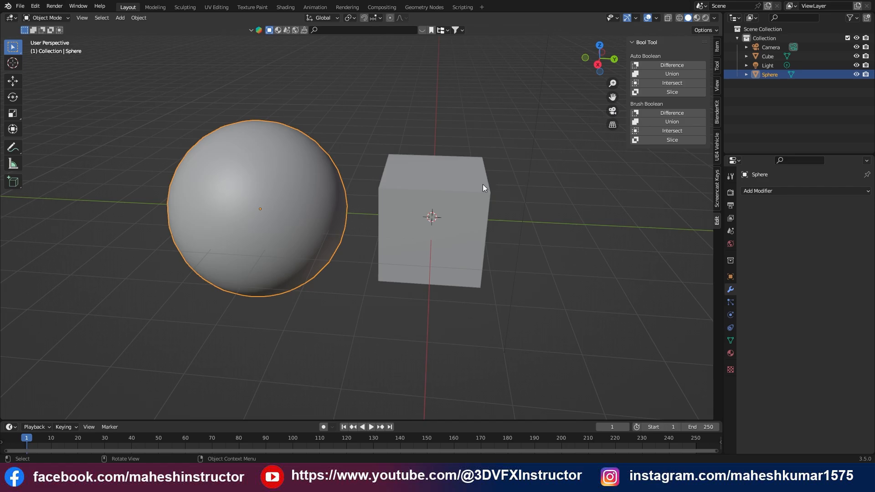
Step: Try Auto Boolean Intersect on the separated cube and sphere, and undo it
shift+middle_drag(439, 176, 493, 166)
click(477, 215)
shift+middle_drag(528, 198, 494, 203)
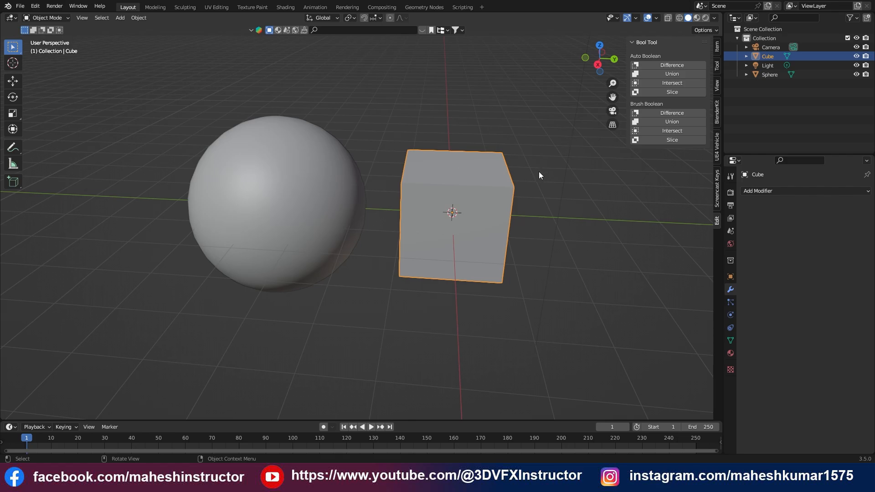
shift+click(330, 157)
click(668, 82)
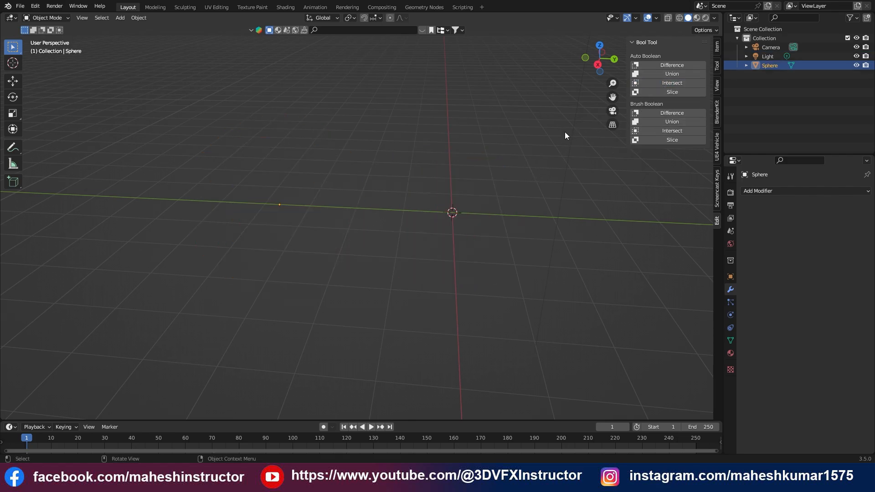
key(ctrl+z)
key(ctrl+z)
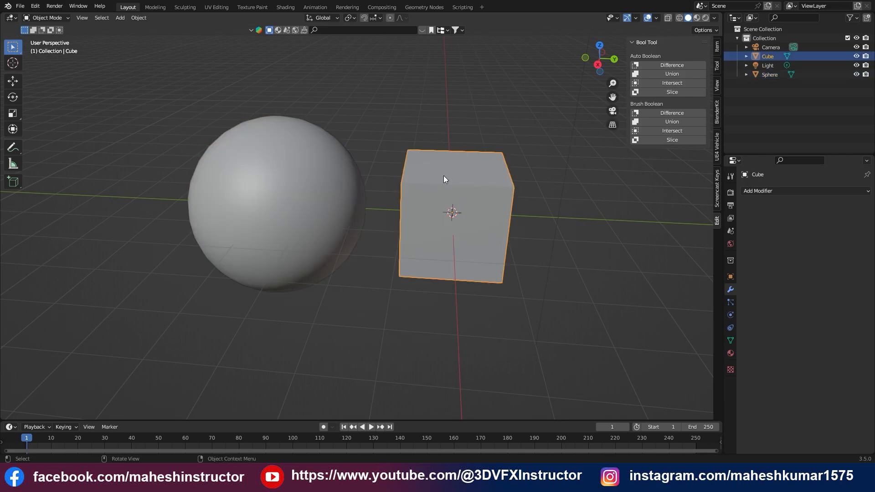
Step: Move the cube about 1.58 m along negative Y to overlap the sphere, and select both objects with the cube active
drag(461, 195, 377, 193)
click(667, 82)
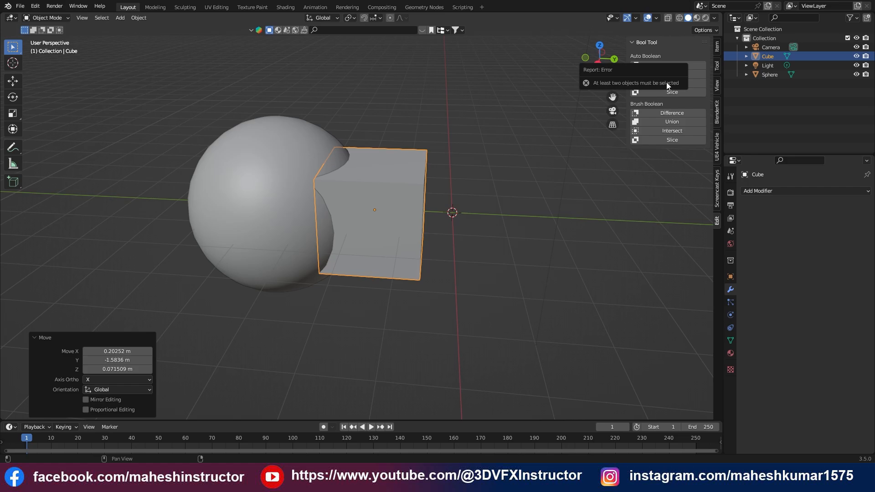
click(289, 167)
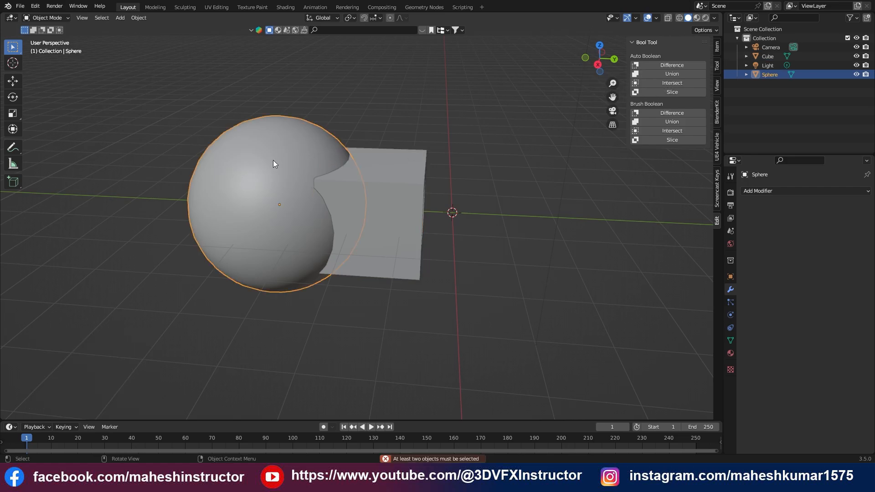
click(666, 83)
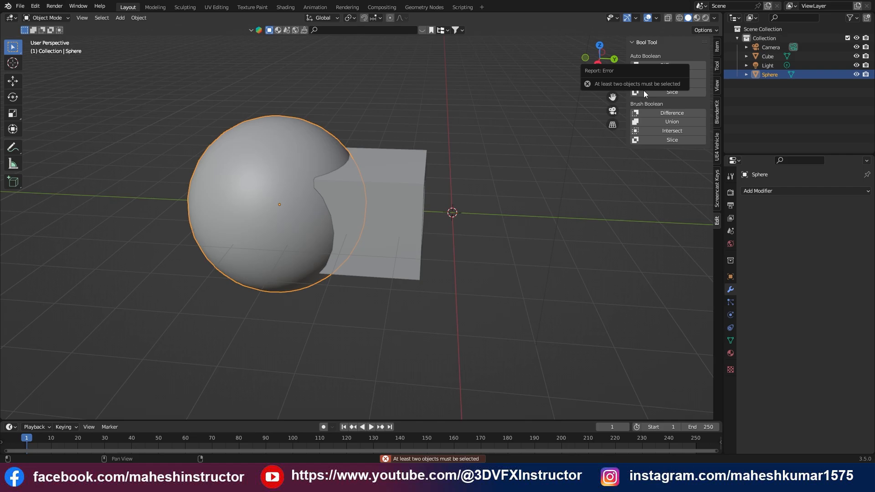
shift+click(395, 172)
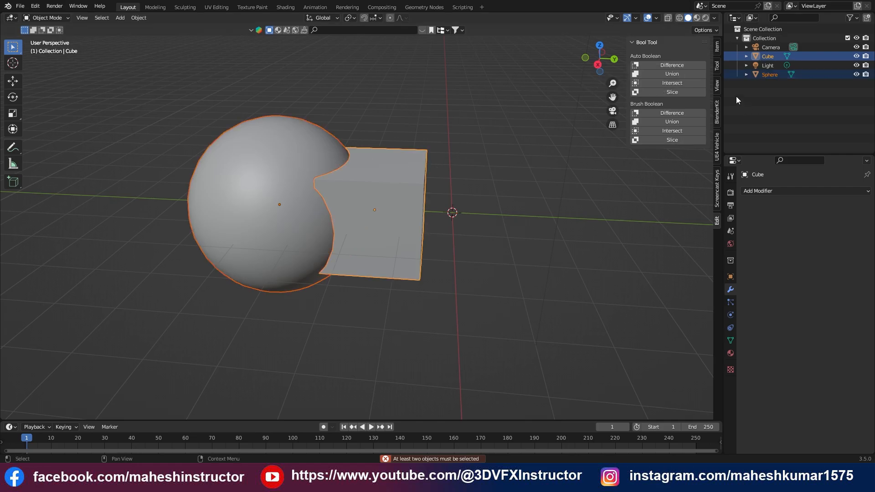
Step: Try Auto Boolean Intersect on the overlapping sphere and cube, inspect the shape, and undo the operation
click(670, 83)
middle_drag(318, 242, 340, 239)
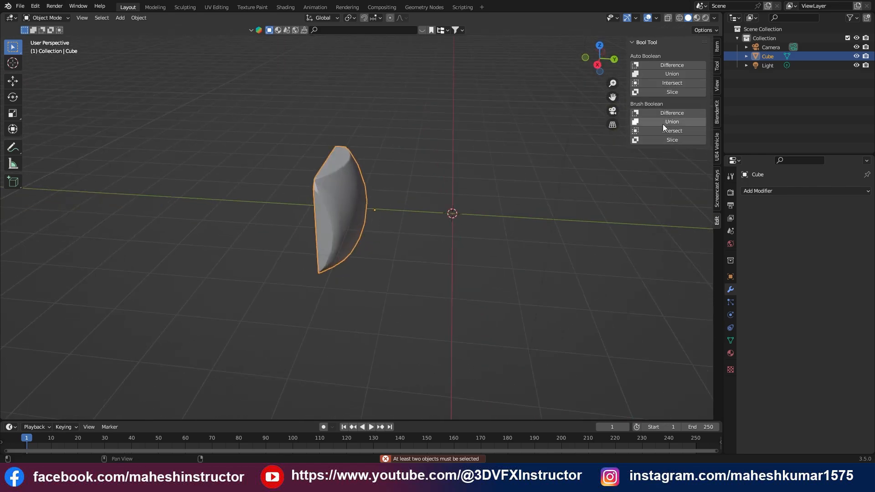
click(661, 78)
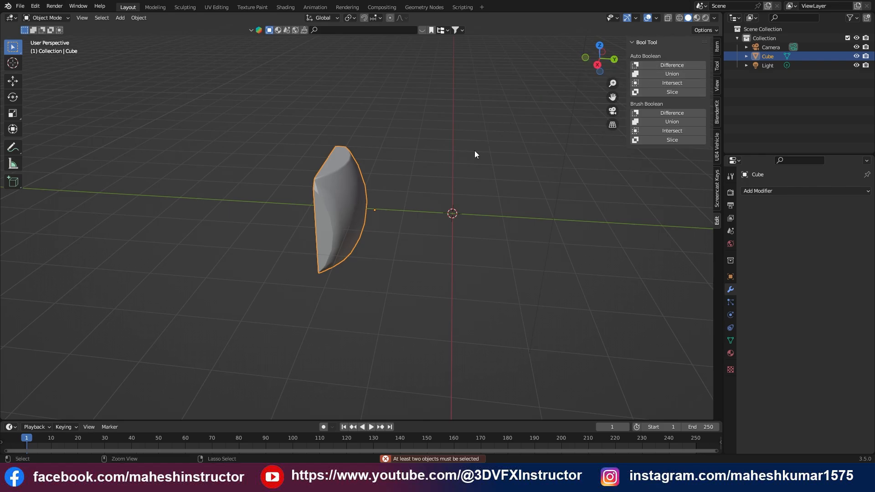
key(ctrl+z)
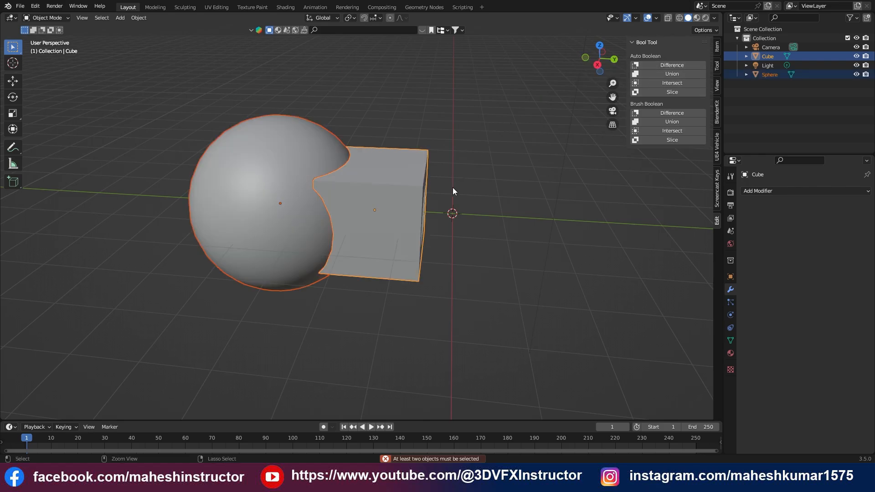
Step: Subtract the sphere from the cube with Brush Boolean Difference, and move the sphere brush about 0.29 m along Y into the cube
click(644, 113)
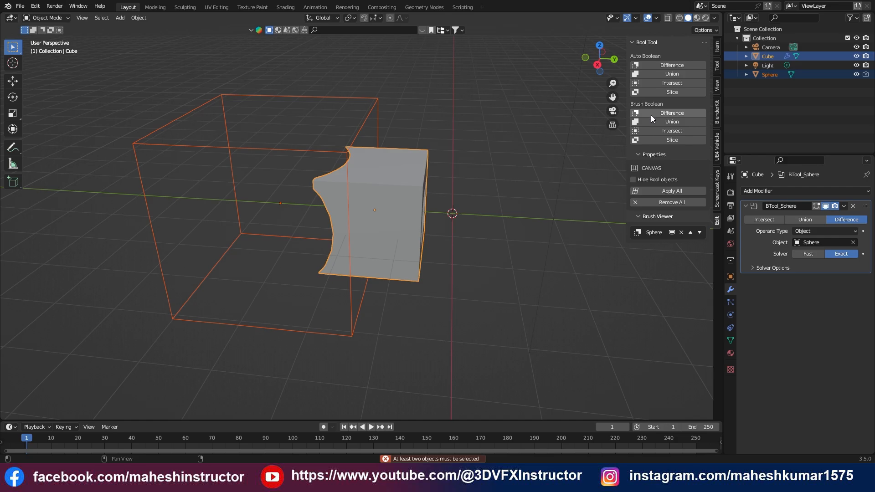
mouse_move(534, 265)
middle_down()
mouse_move(426, 266)
mouse_move(347, 224)
middle_up()
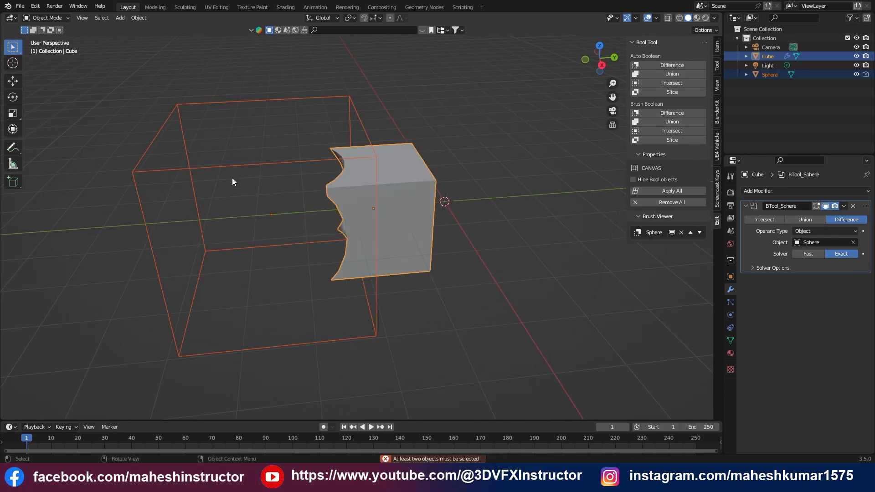
drag(173, 101, 221, 183)
key(g)
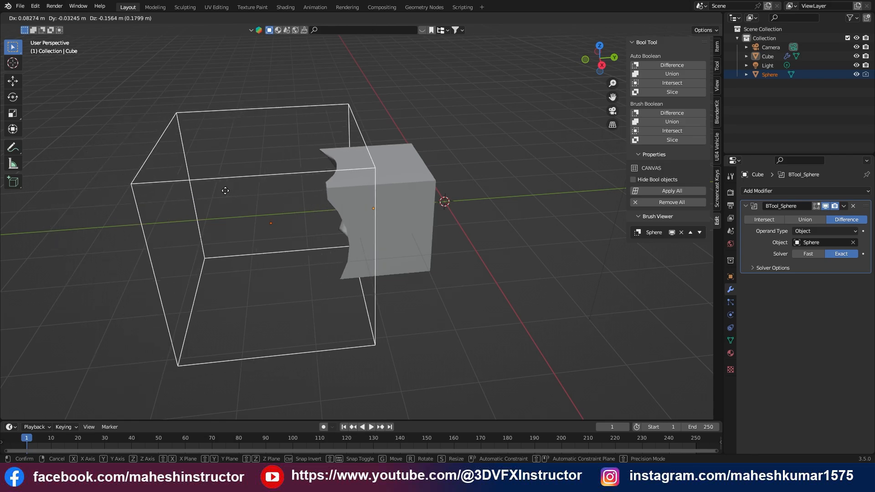
click(308, 204)
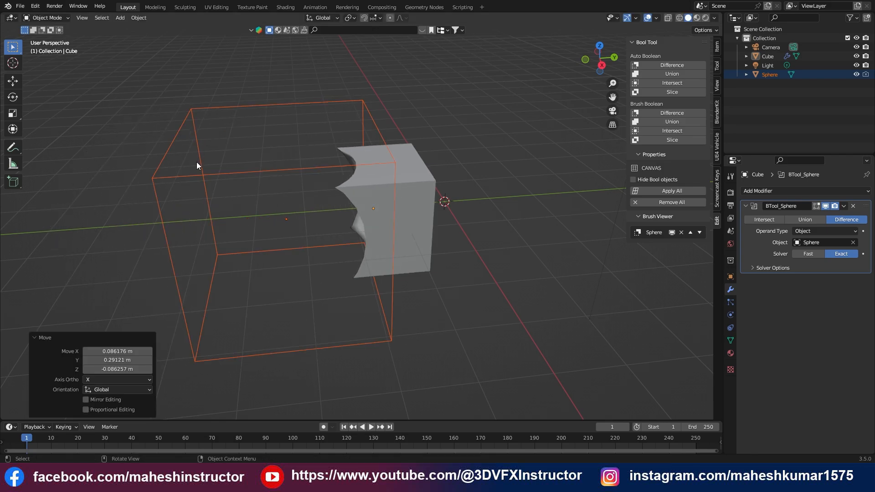
Step: Try Hide Bool objects and Remove All on the cube's sphere boolean, and undo the removal and the sphere's last move
click(633, 181)
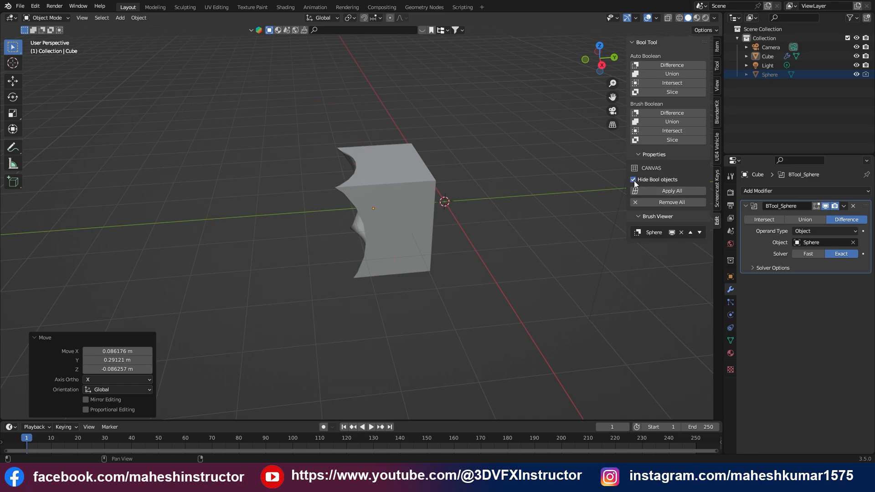
click(633, 180)
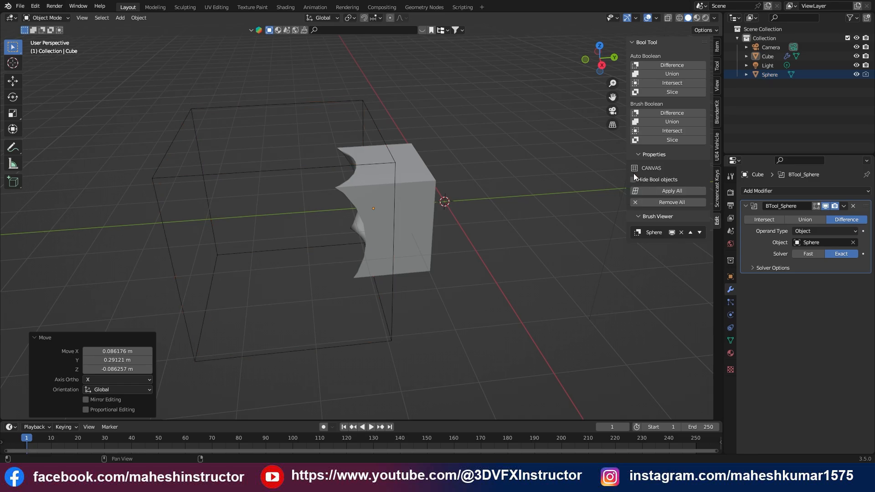
click(635, 203)
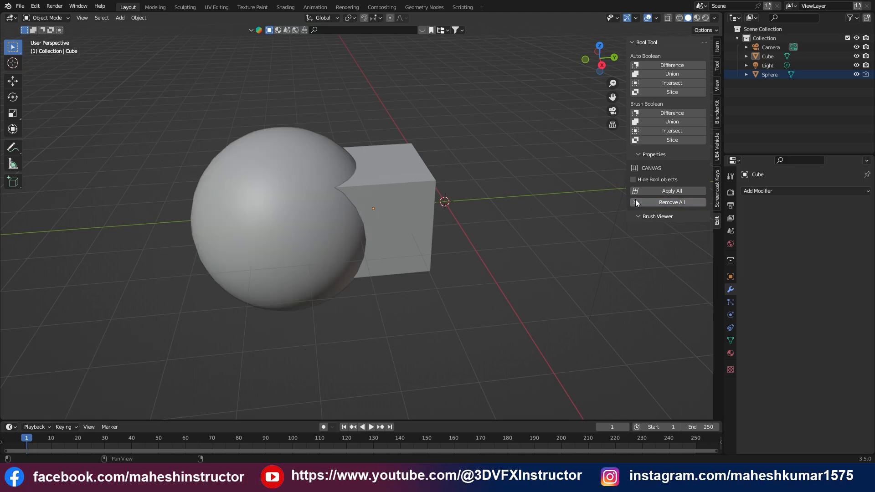
click(636, 204)
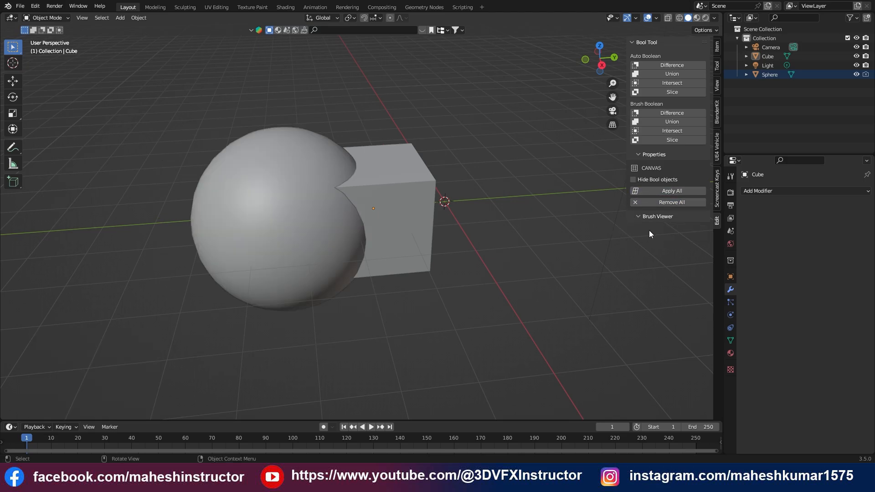
key(ctrl+shift+minus)
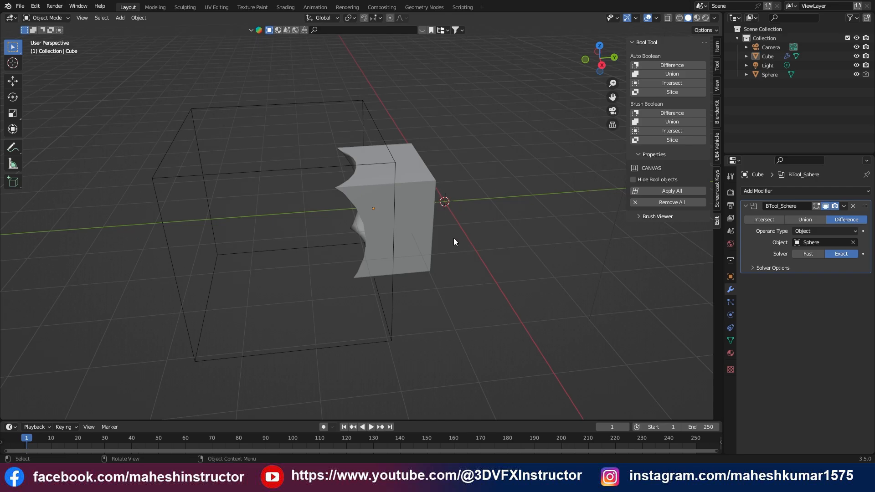
key(ctrl+z)
key(ctrl+z)
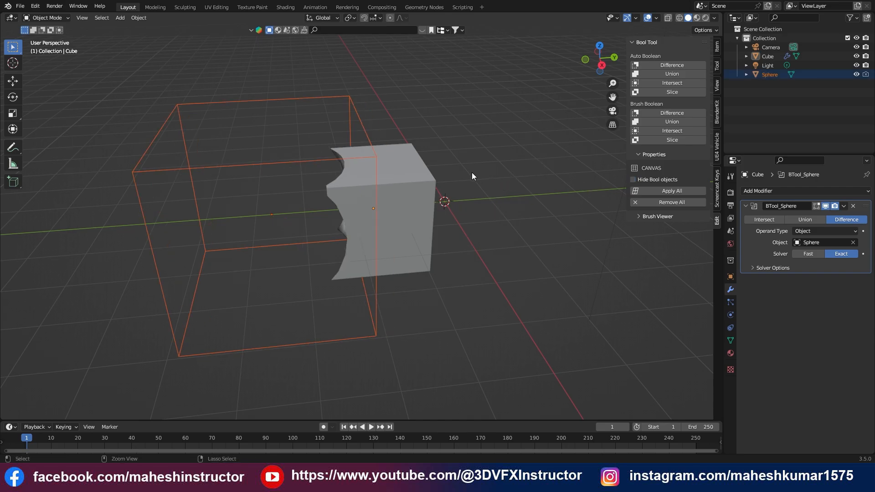
Step: Remove the sphere brush and its boolean from the scene, leaving only the plain cube
click(351, 203)
click(286, 166)
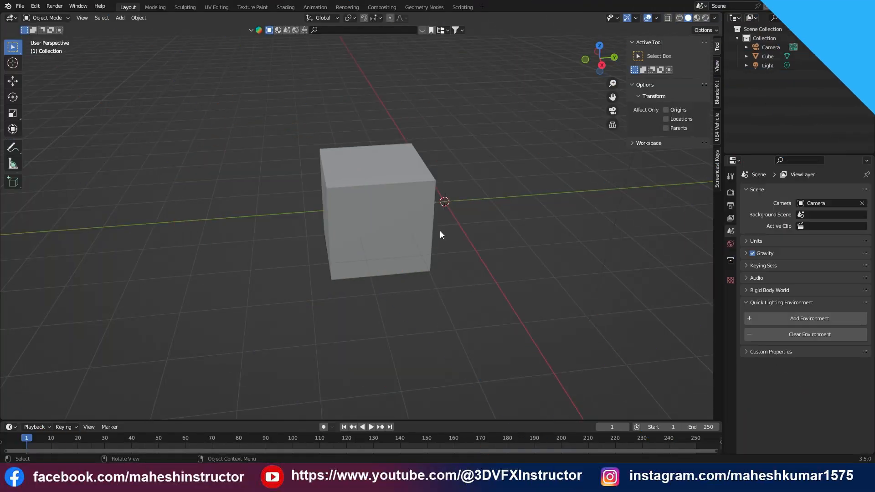
key(Delete)
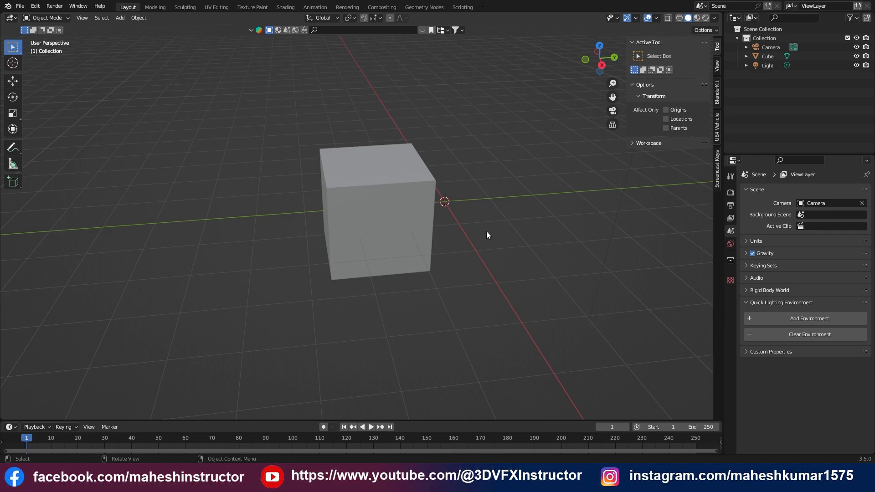
Step: Select the cube and open the Preferences
scroll(422, 220, up, 2)
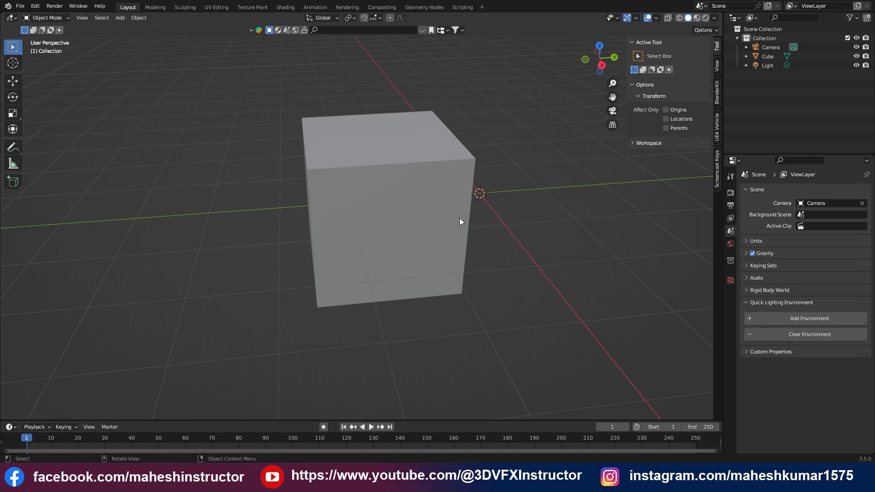
click(397, 177)
middle_drag(449, 226, 420, 208)
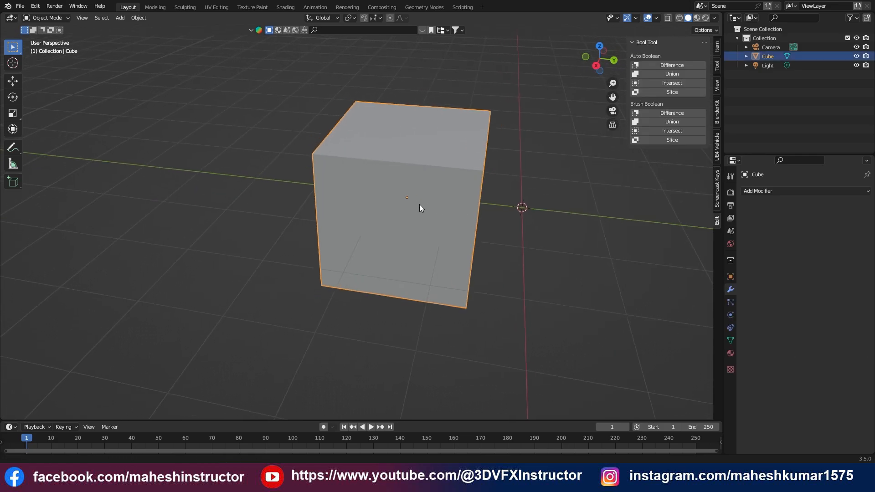
click(35, 7)
click(64, 138)
Step: Switch the cube to Edit Mode and display the LoopTools tools
click(716, 51)
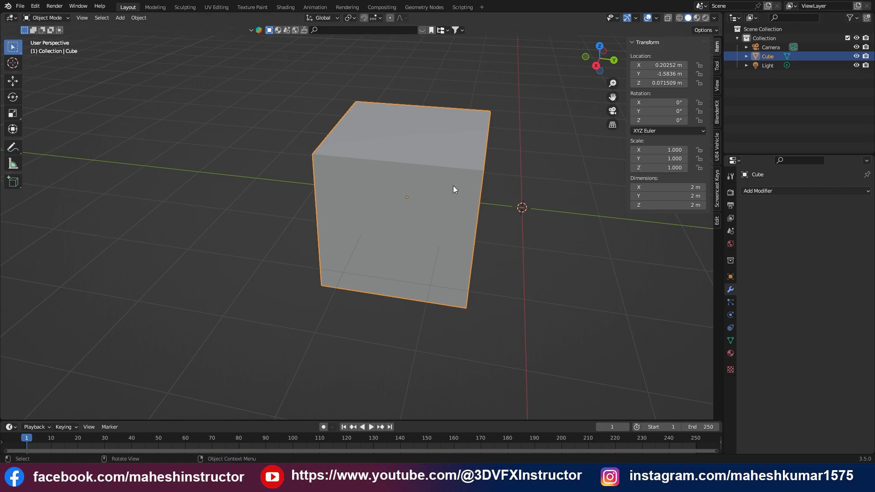
middle_drag(453, 189, 457, 170)
key(Tab)
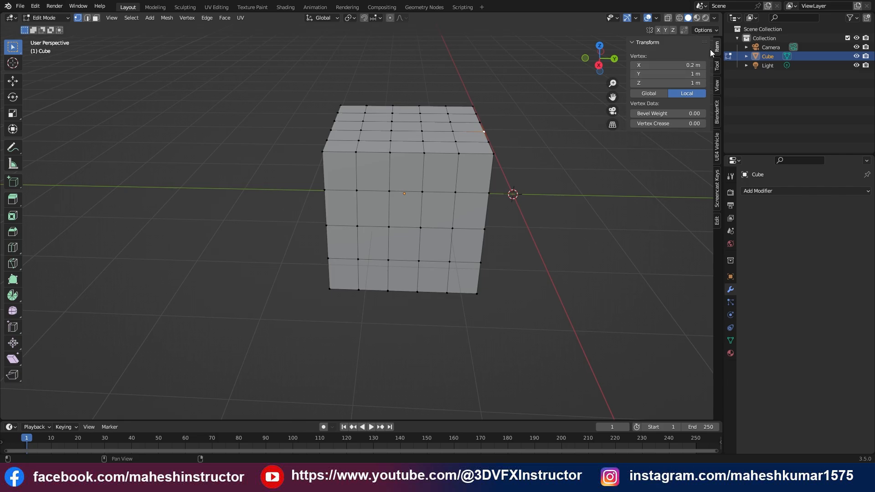
click(717, 222)
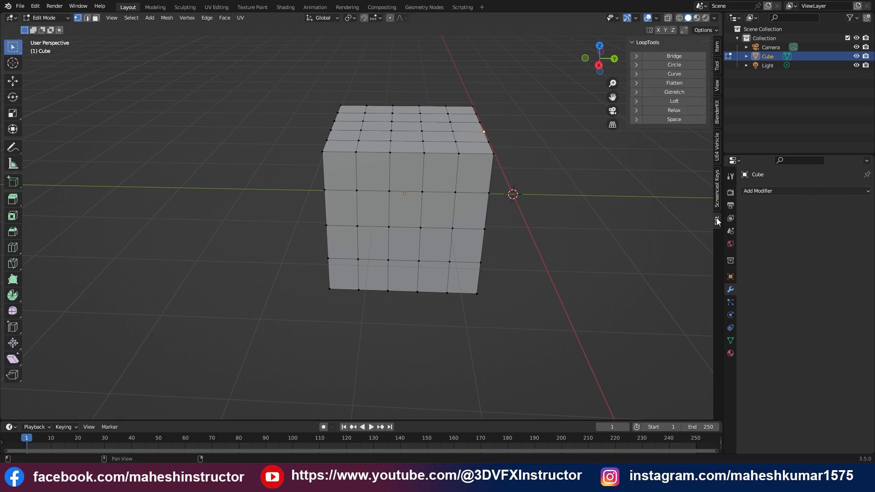
Step: Delete the middle face in the second row of the cube's front side
shift+middle_drag(443, 155, 424, 127)
scroll(420, 169, up, 4)
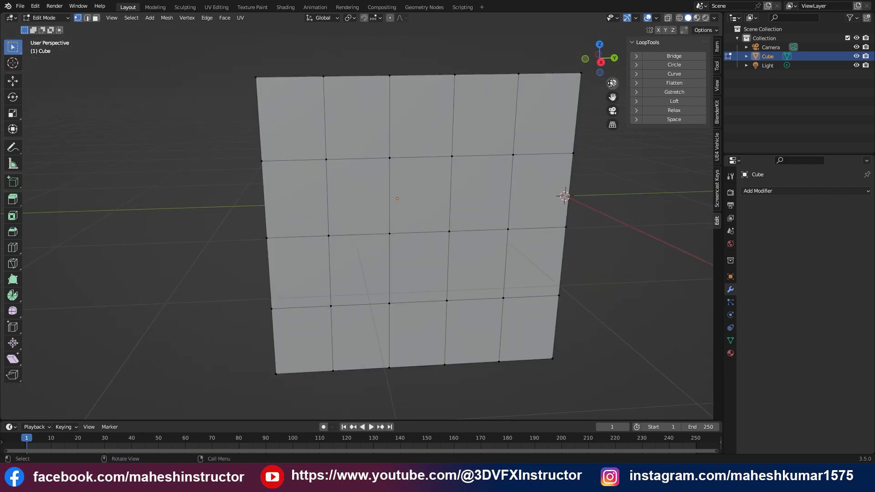
mouse_move(473, 173)
middle_down()
mouse_move(468, 166)
mouse_move(476, 170)
middle_up()
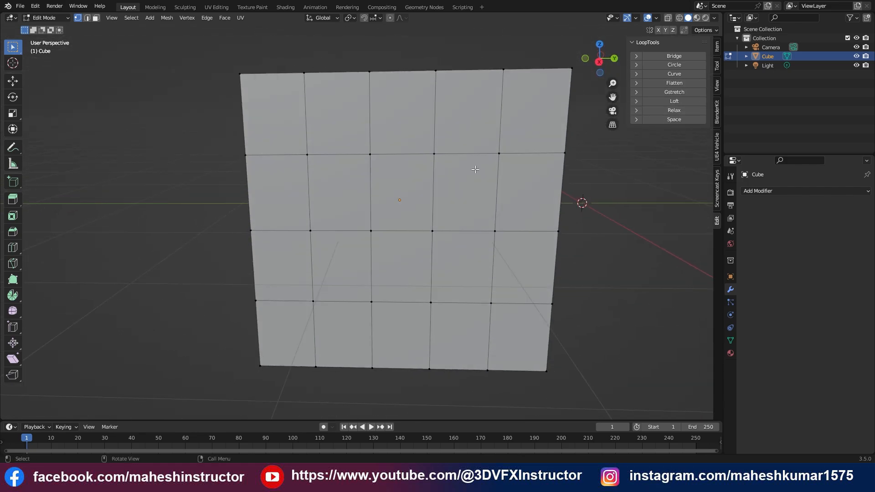
middle_drag(410, 179, 421, 203)
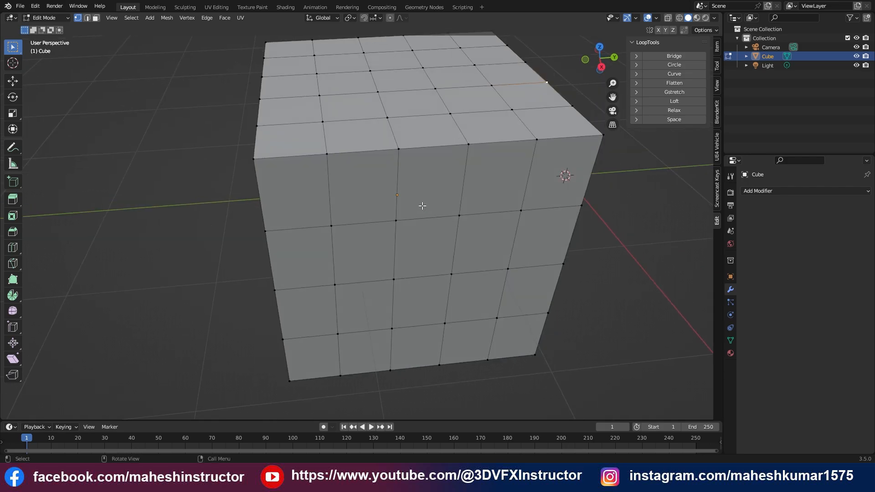
key(3)
click(417, 251)
key(x)
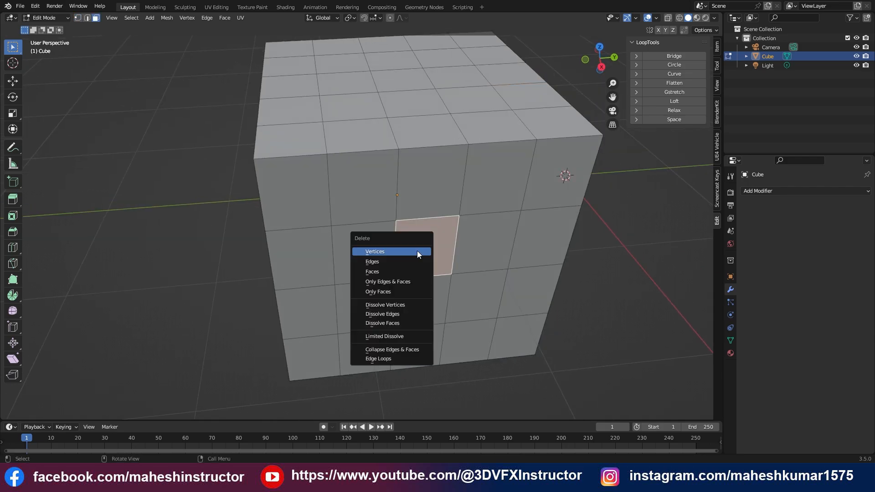
click(382, 271)
Step: Select the two opposite vertical edges of the hole and close it with LoopTools Bridge
key(2)
click(394, 243)
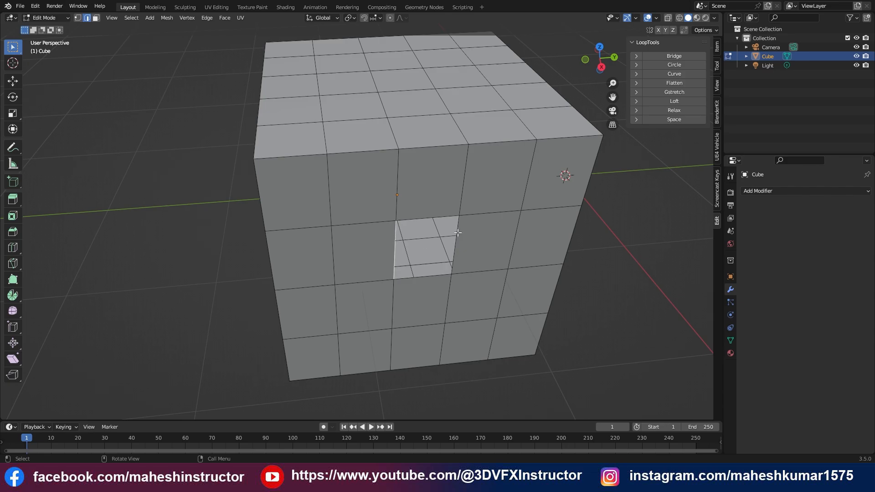
click(457, 233)
middle_drag(457, 218, 386, 240)
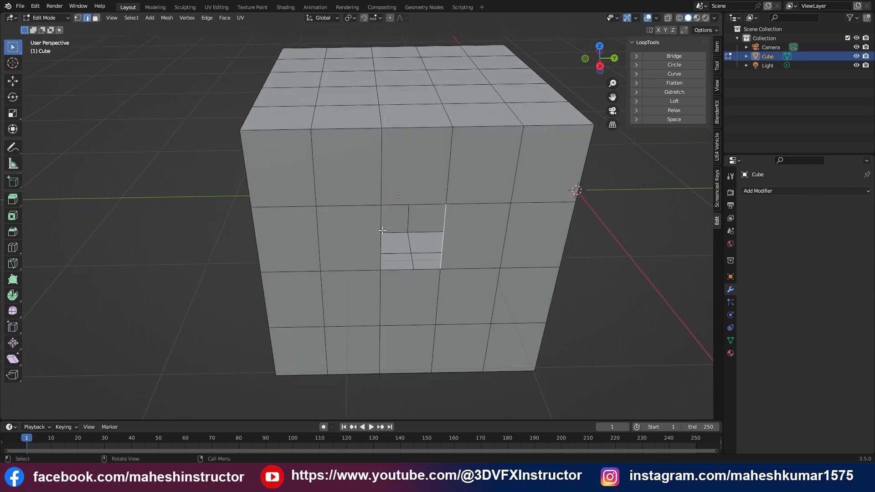
shift+click(382, 231)
click(675, 55)
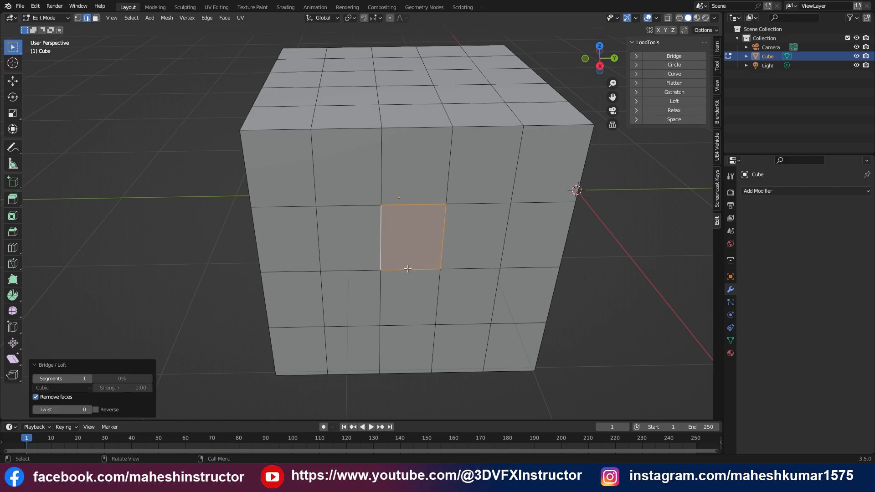
middle_drag(407, 269, 367, 243)
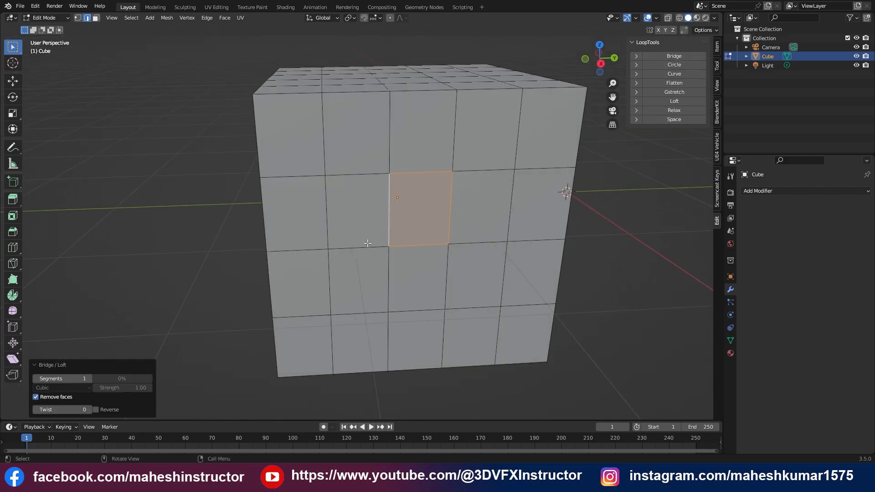
Step: Reshape a 2 by 2 block of front faces with LoopTools Circle, toggling the X, Y and Z locks on and off
click(368, 243)
key(3)
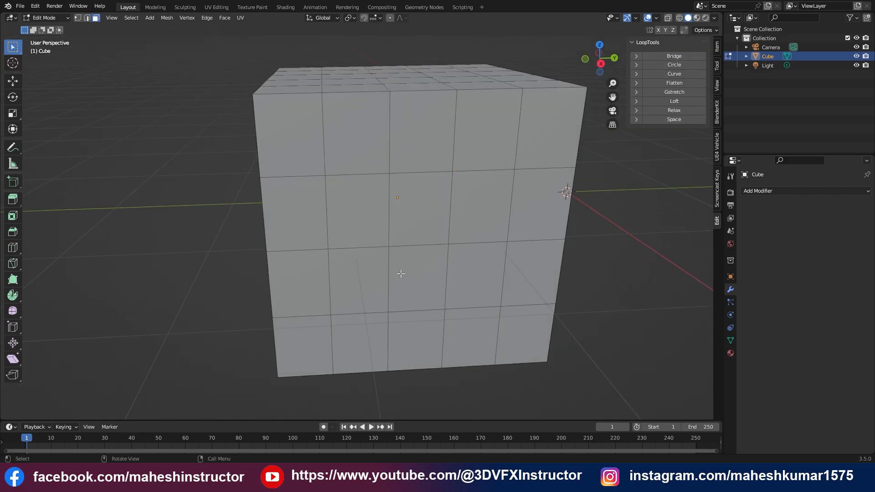
click(371, 222)
shift+click(375, 275)
shift+click(429, 282)
shift+click(424, 223)
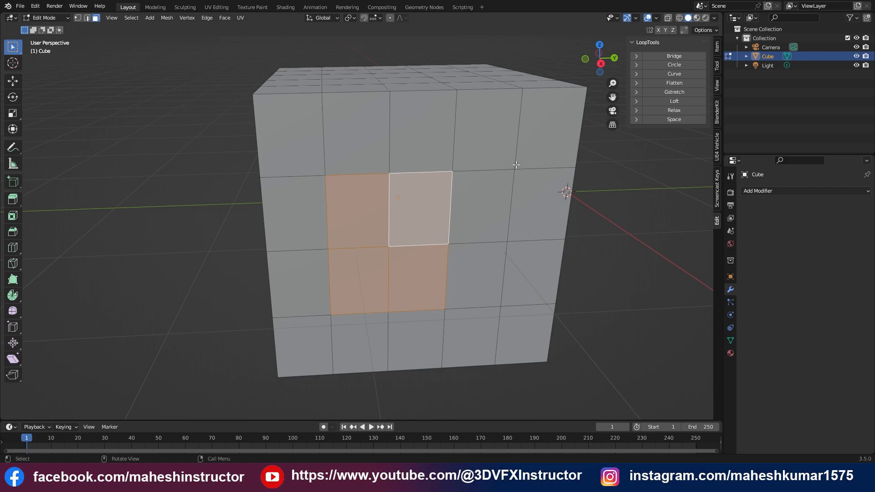
click(675, 65)
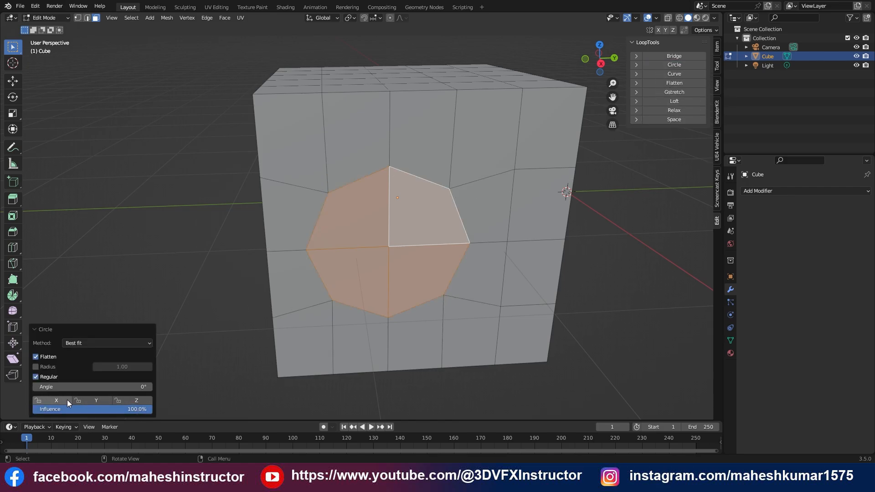
click(125, 400)
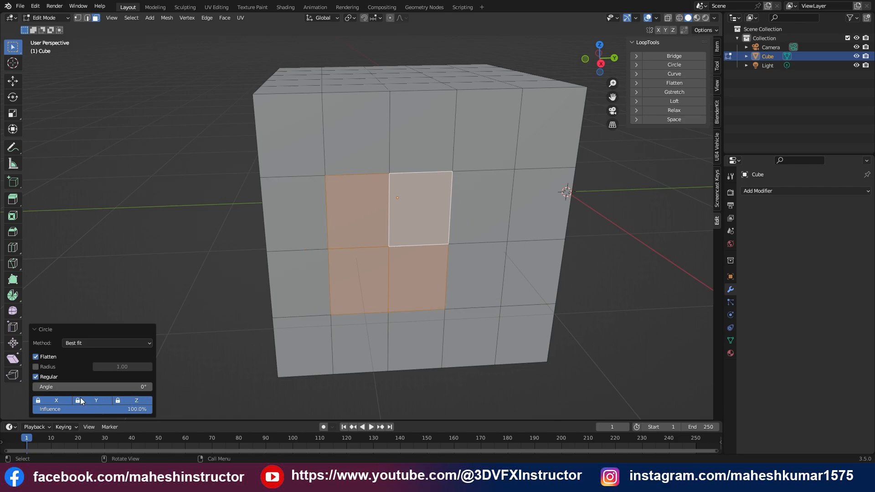
click(128, 400)
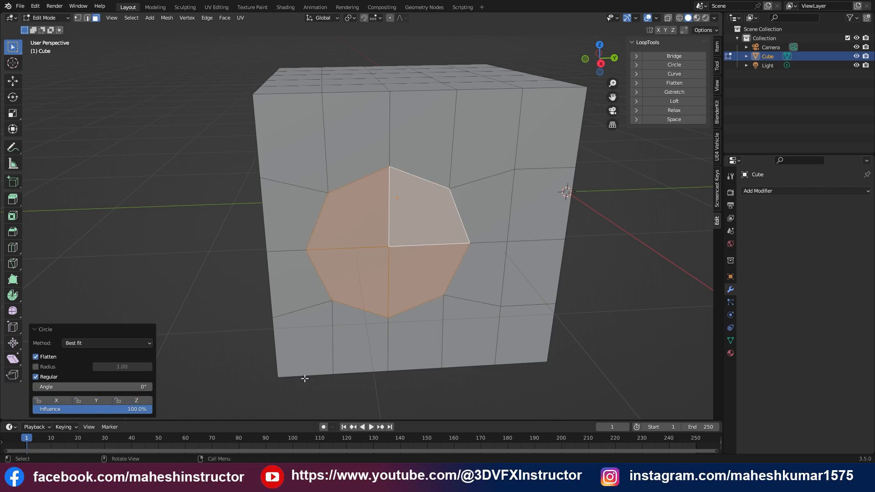
Step: Return the cube to Object Mode and open the Preferences
middle_drag(456, 228, 533, 234)
key(Tab)
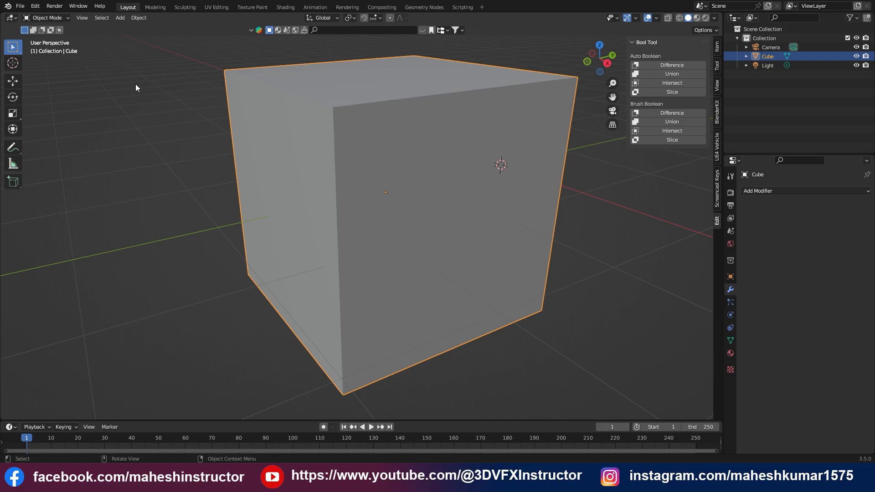
click(35, 6)
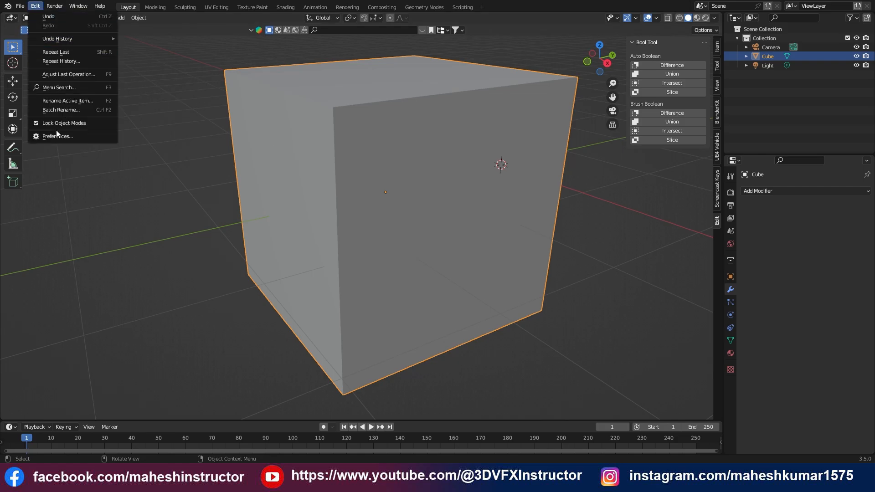
click(53, 137)
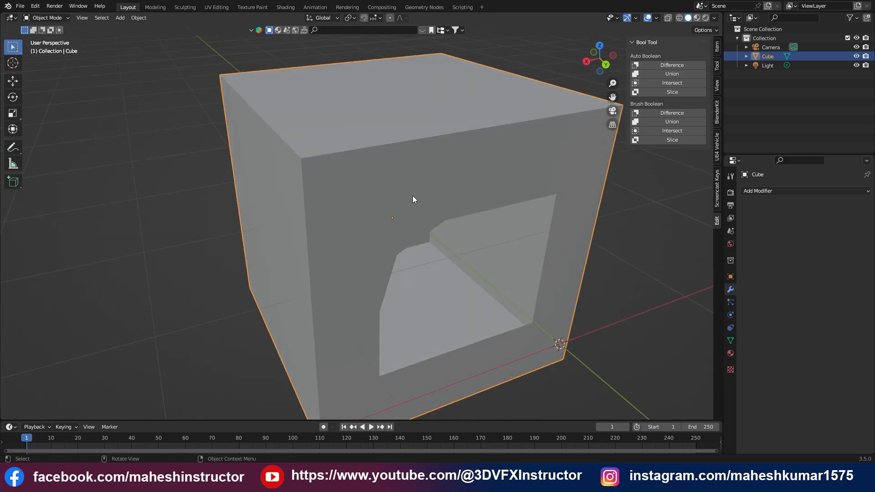
Step: In Edit Mode, fill a new face from the vertex at the upper rounded corner of the cube's opening
middle_drag(412, 196, 333, 228)
key(Tab)
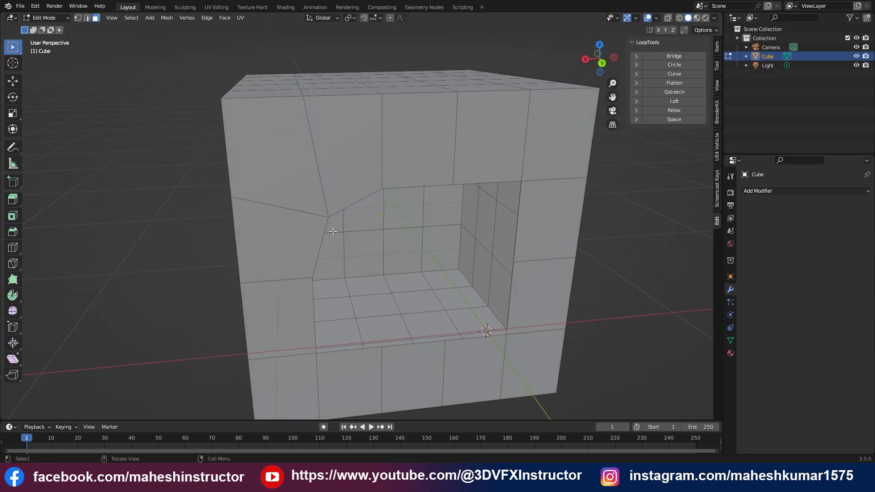
key(1)
click(328, 216)
scroll(330, 213, up, 3)
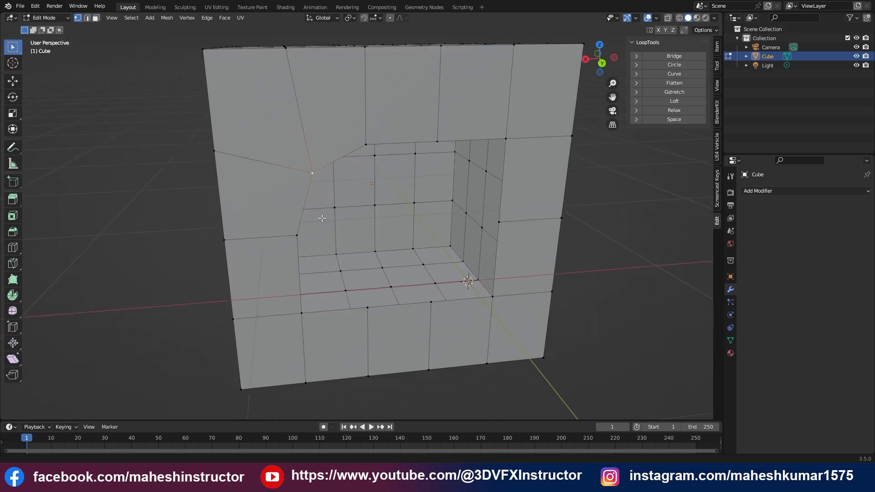
Step: Try moving the new face's free vertex about -0.07 m in X, 0.05 m in Y and -0.11 m in Z, and undo the move
key(g)
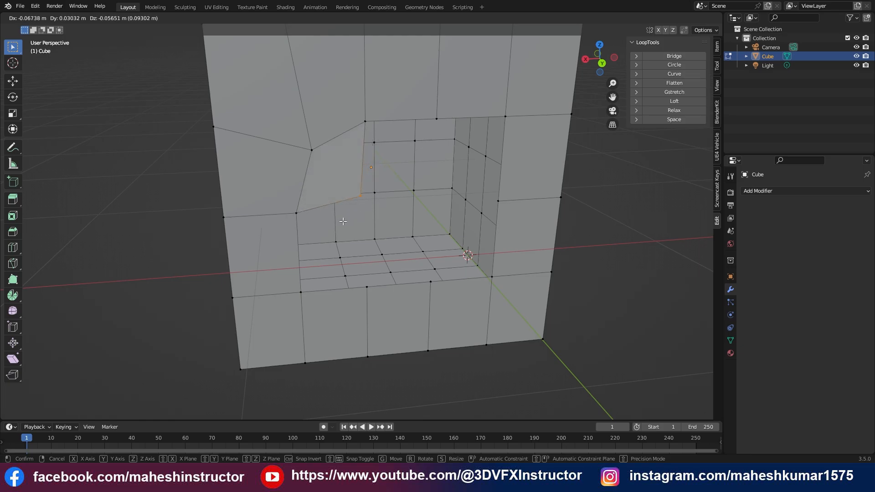
click(343, 227)
middle_drag(322, 269, 344, 270)
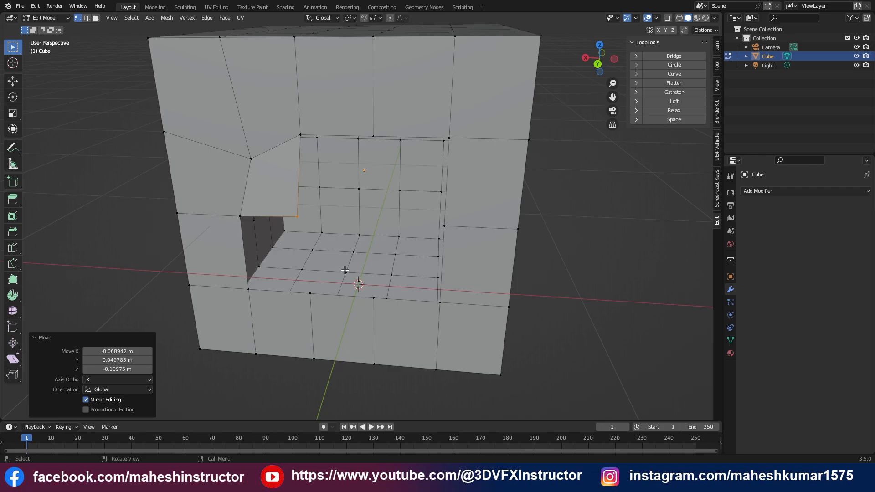
key(ctrl+z)
Step: Leave Edit Mode and return the cube to Object Mode
key(Tab)
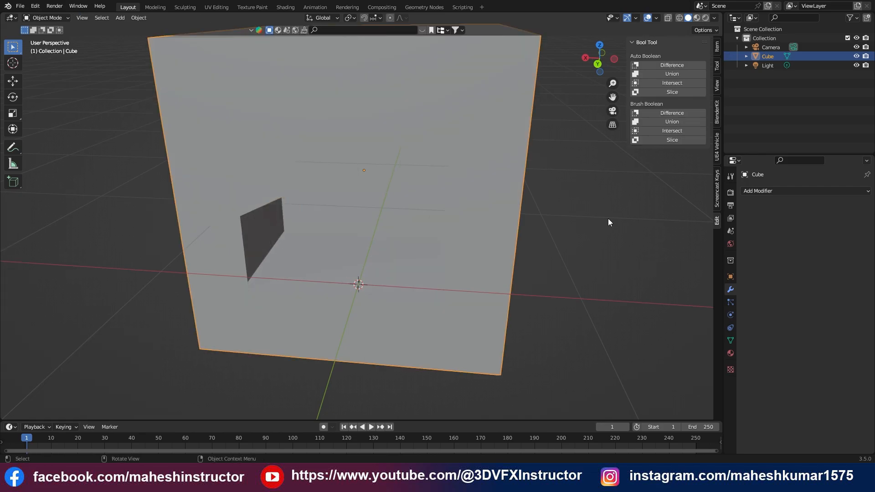
shift+middle_drag(558, 177, 604, 212)
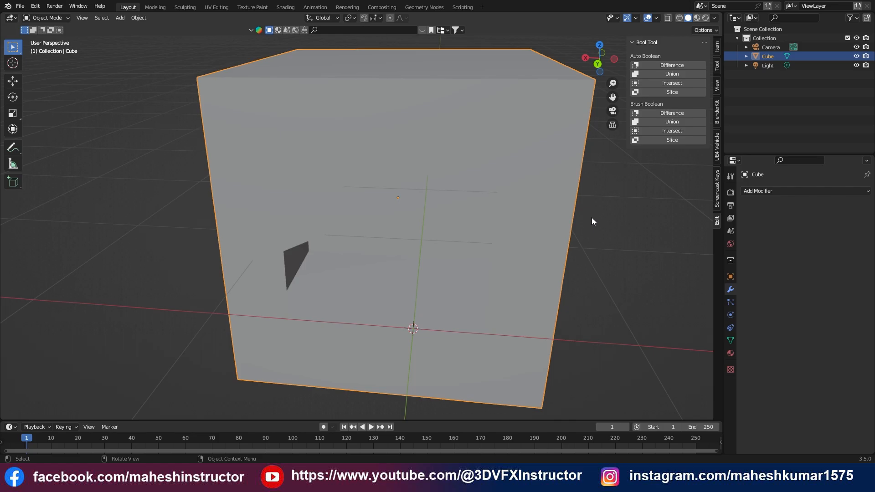